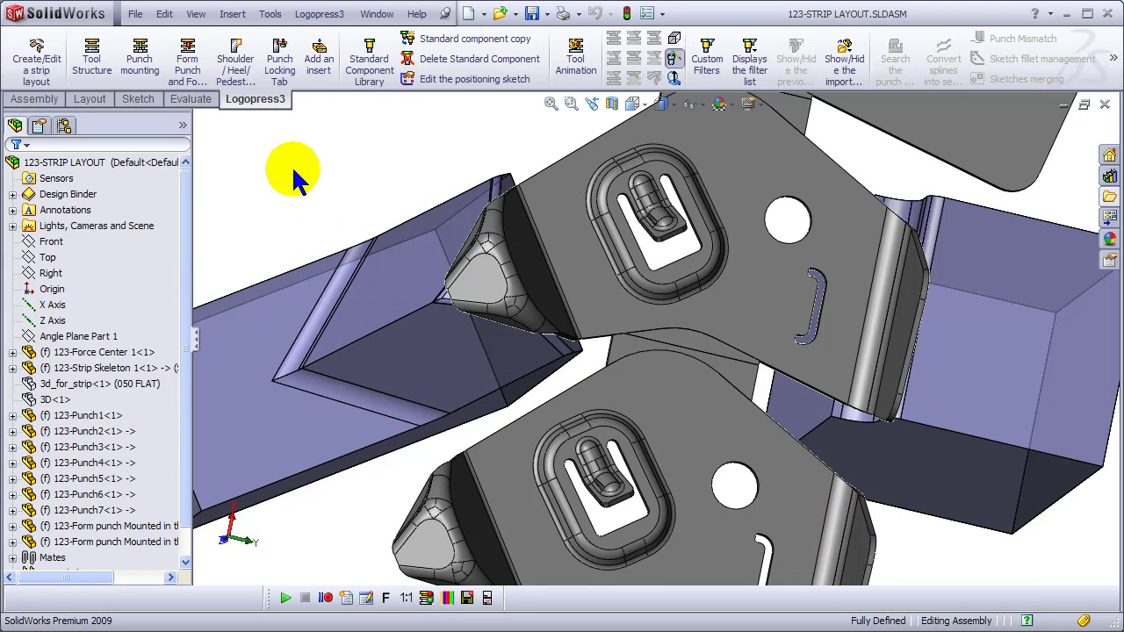
Zoom to fit the 123-STRIP LAYOUT and orbit it to an angled view.
key("f")
mouse_move(664, 314)
middle_mouse_down()
mouse_move(810, 348)
mouse_move(893, 241)
mouse_move(747, 431)
mouse_move(836, 542)
middle_mouse_up()
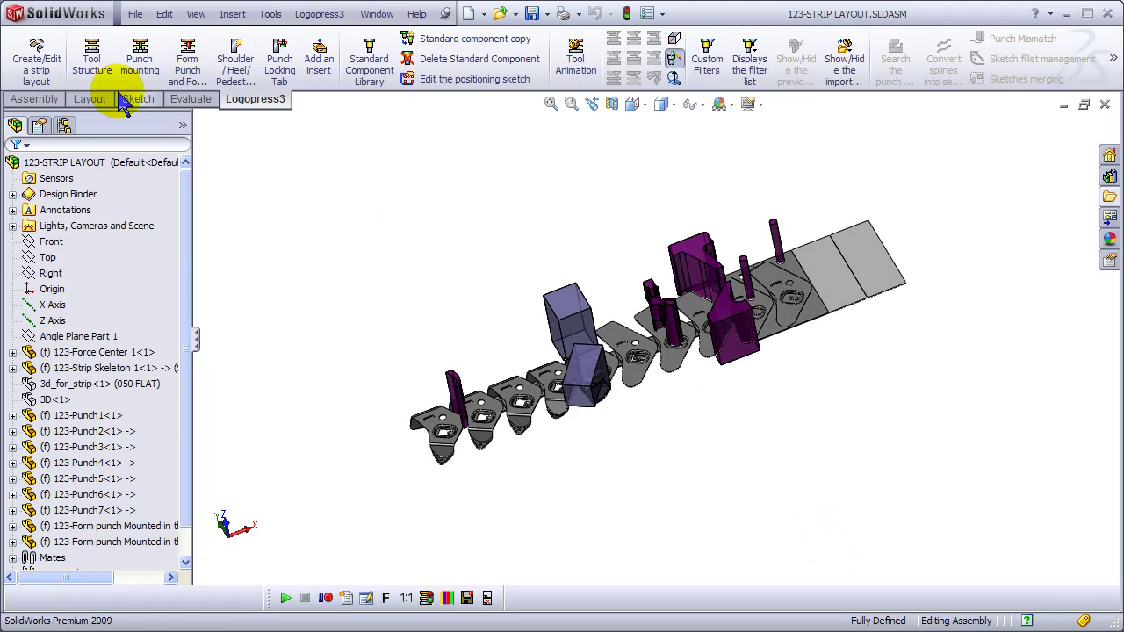
Build the tool structure from the tool assembly template and save it as 123-TOOL ASSY.
left_click(92, 71)
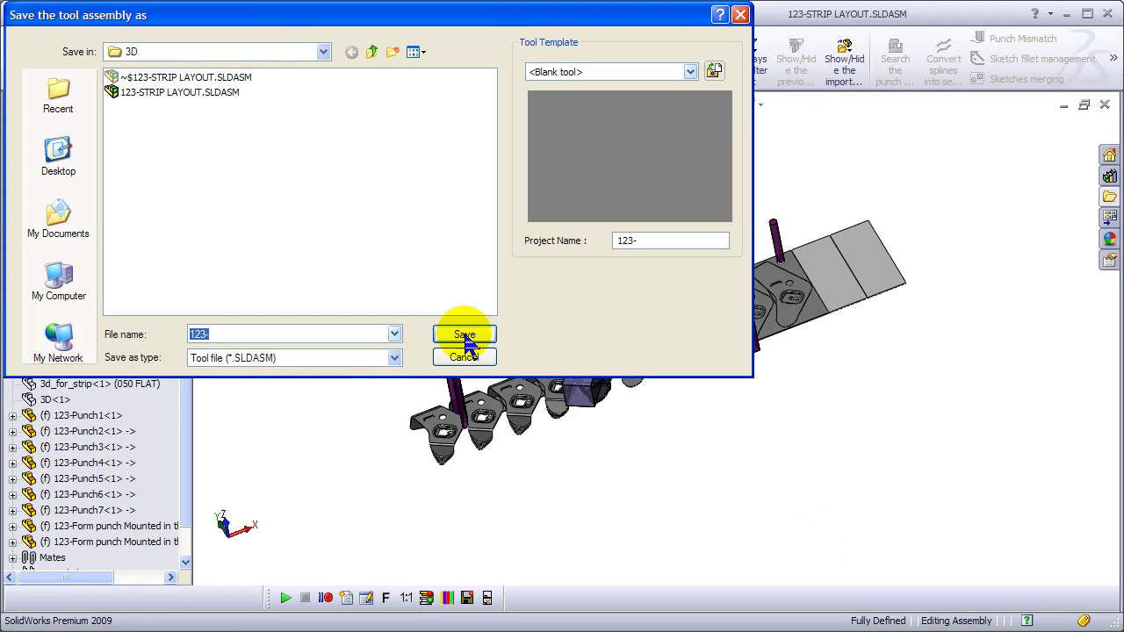
left_click(691, 72)
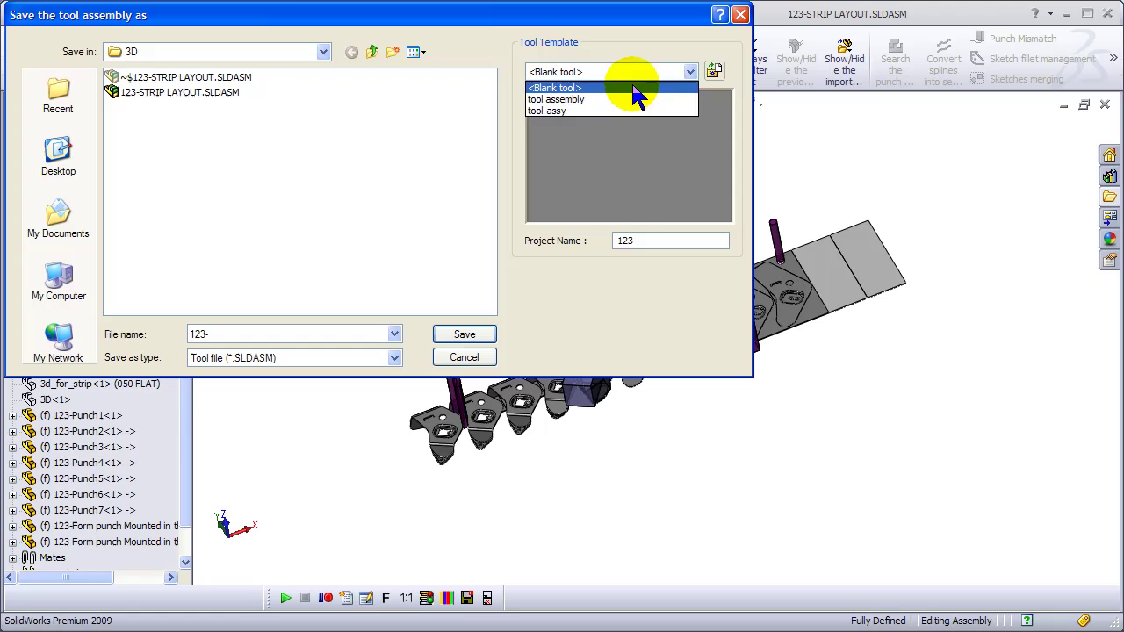
left_click(593, 96)
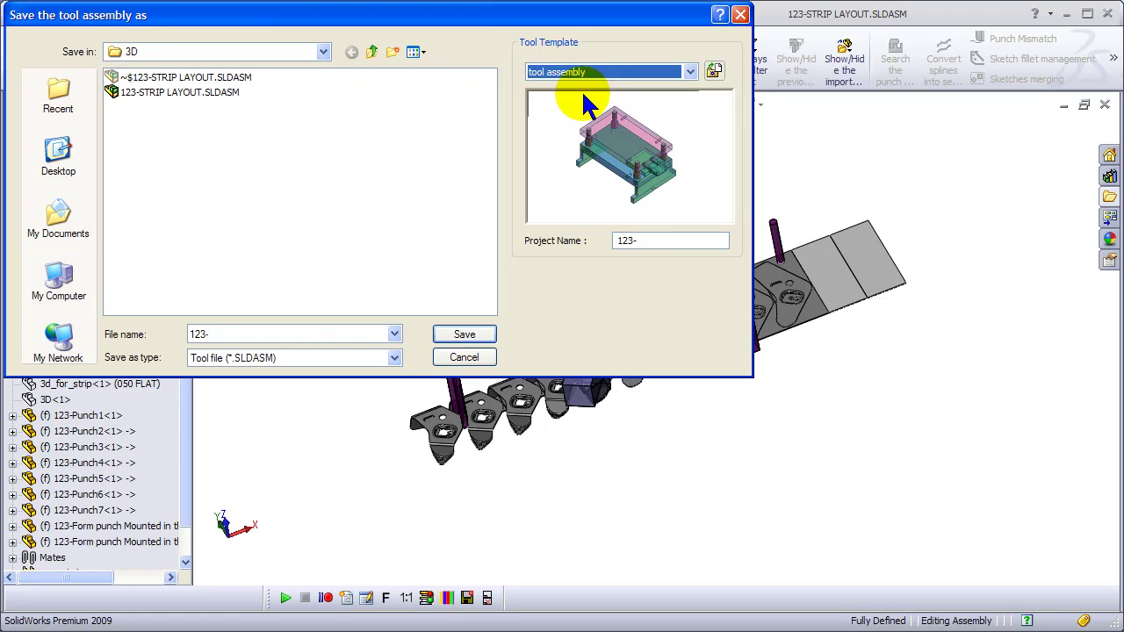
double_click(236, 336)
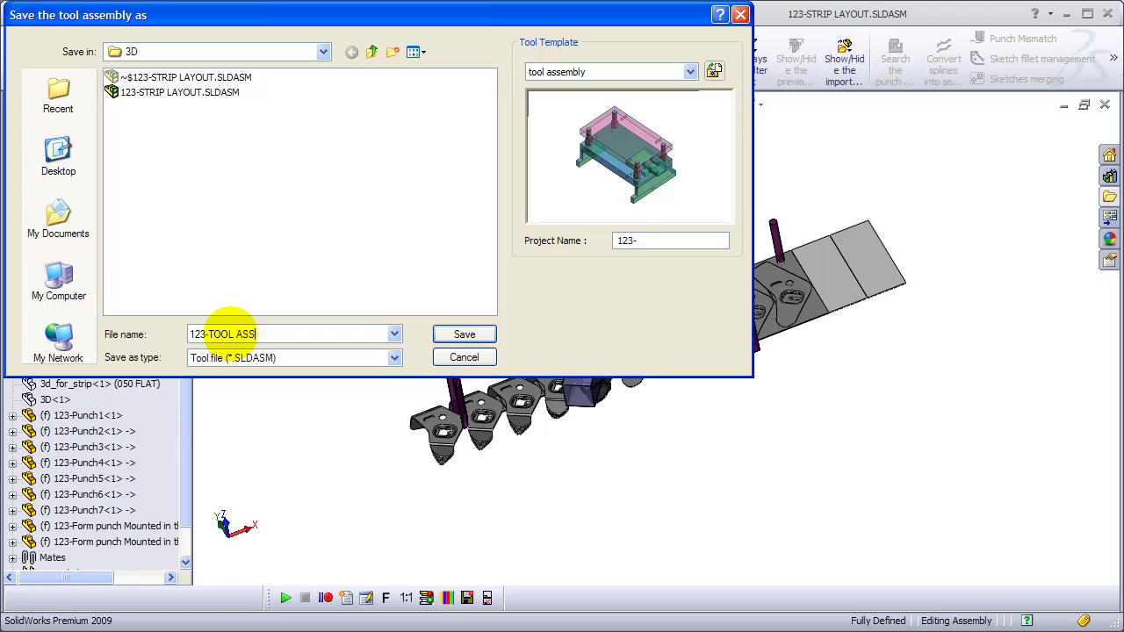
left_click(458, 336)
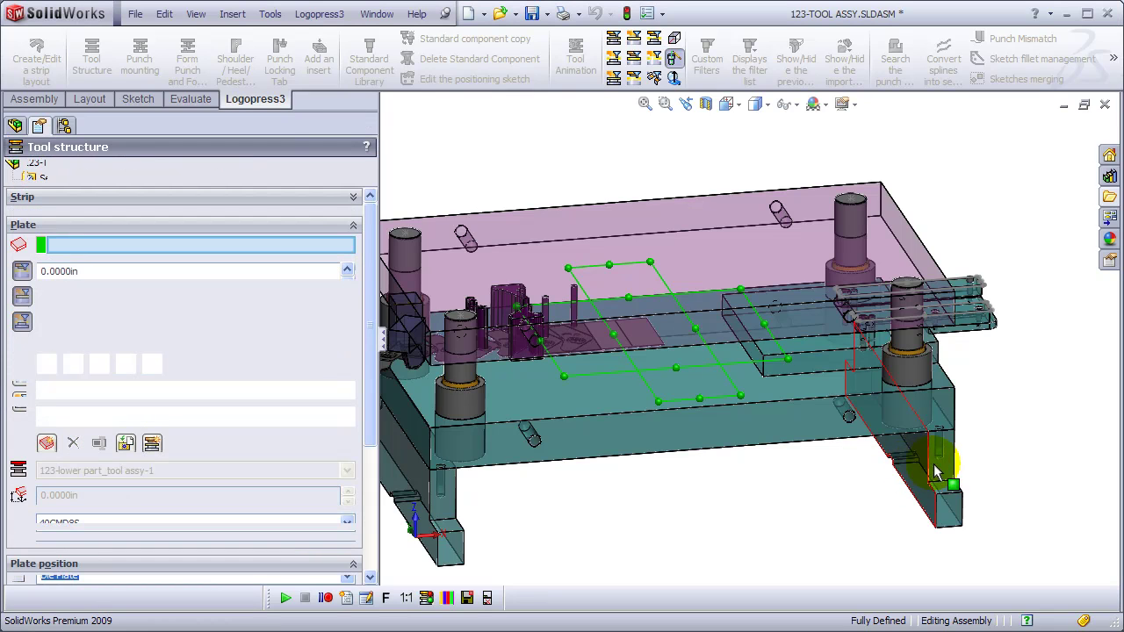
Select the punch shoe plate and set a punch shoe face as its mate reference.
middle_click_drag(988, 469, 930, 481)
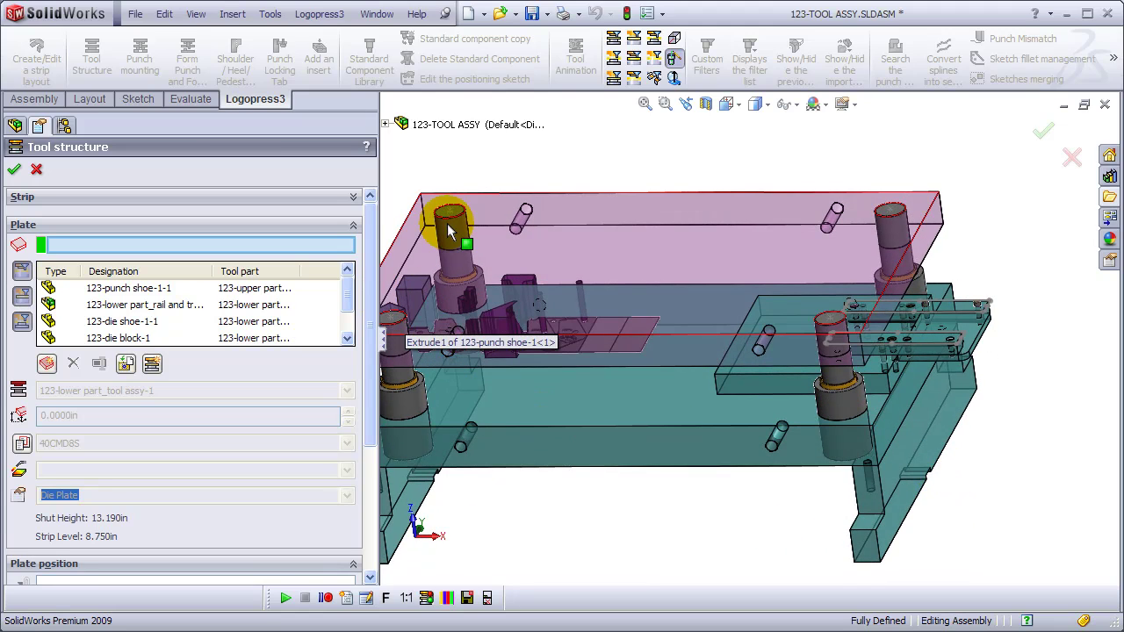
left_click(480, 208)
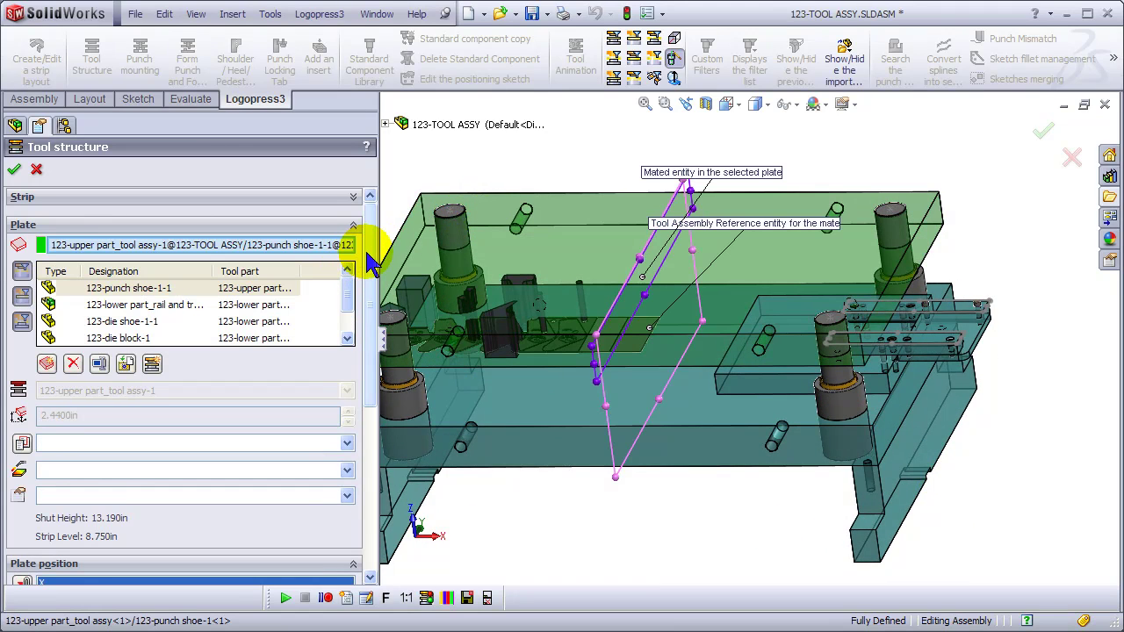
left_click_drag(371, 252, 374, 426)
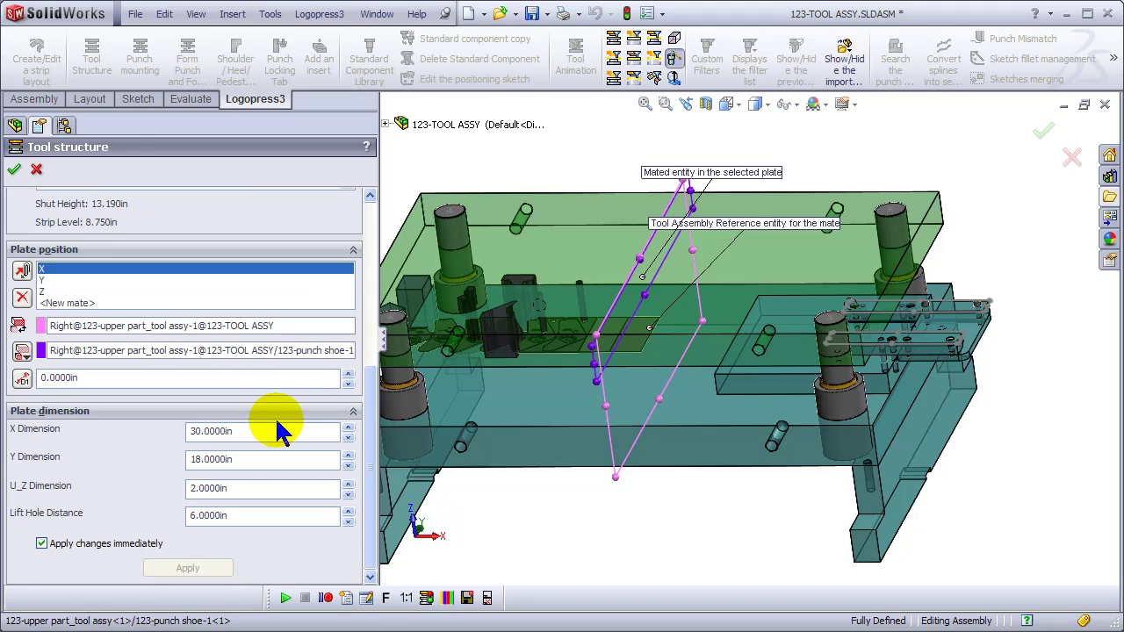
left_click(123, 352)
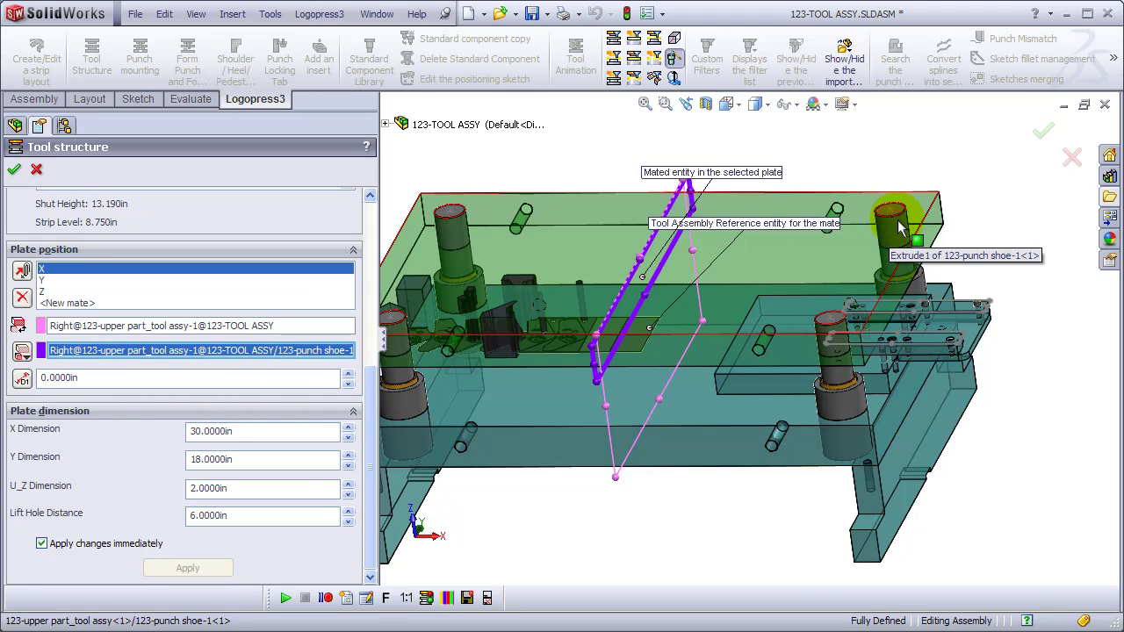
left_click(935, 230)
left_click(957, 430)
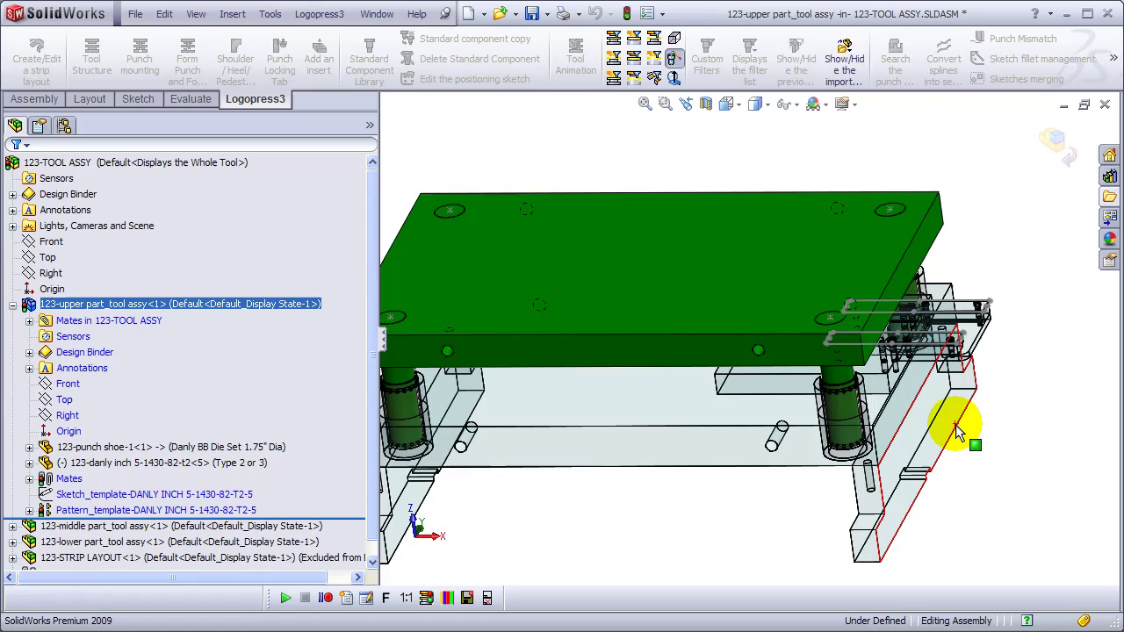
left_click(863, 462)
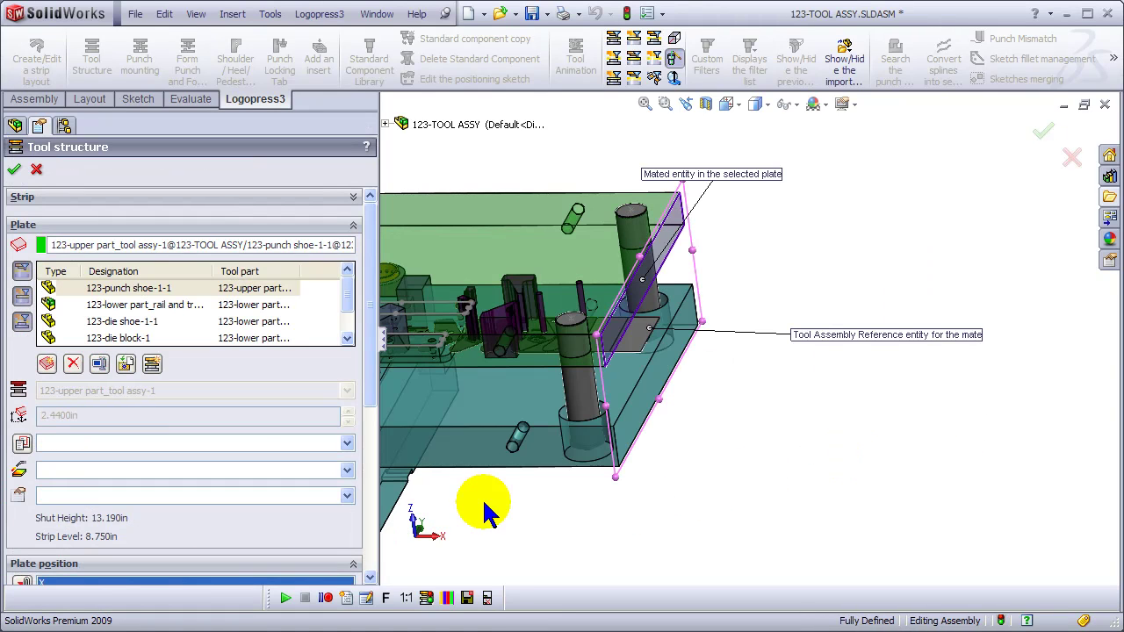
Set the punch shoe X dimension to 21 in and lift hole distance to 5 in.
middle_click_drag(507, 445, 747, 296)
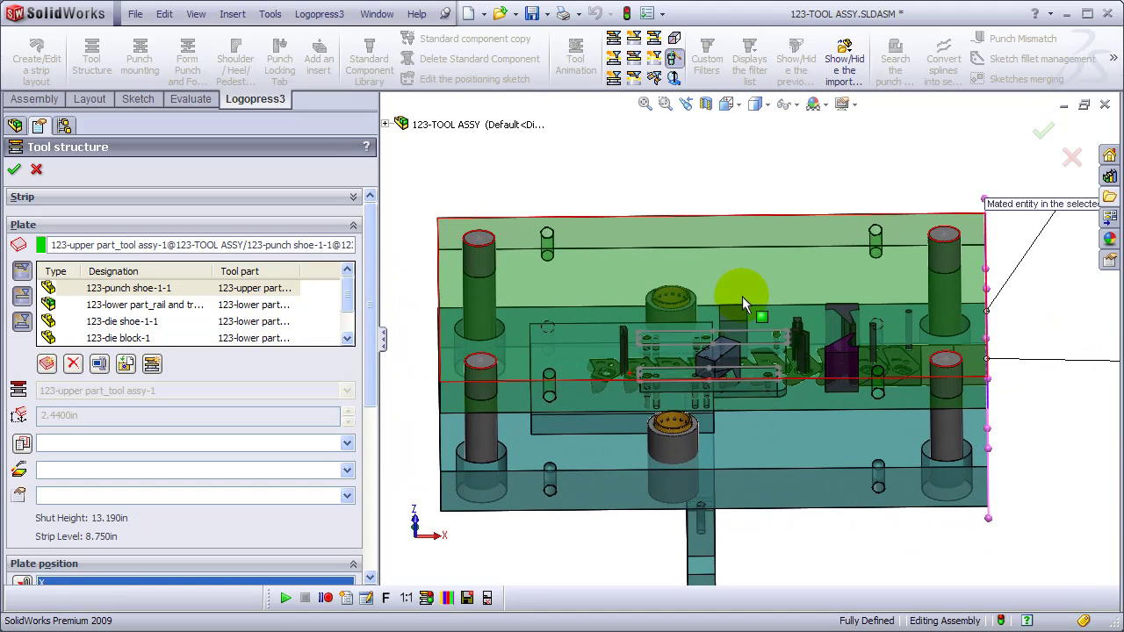
scroll(717, 379, "down", 3)
left_click_drag(366, 389, 379, 538)
double_click(263, 473)
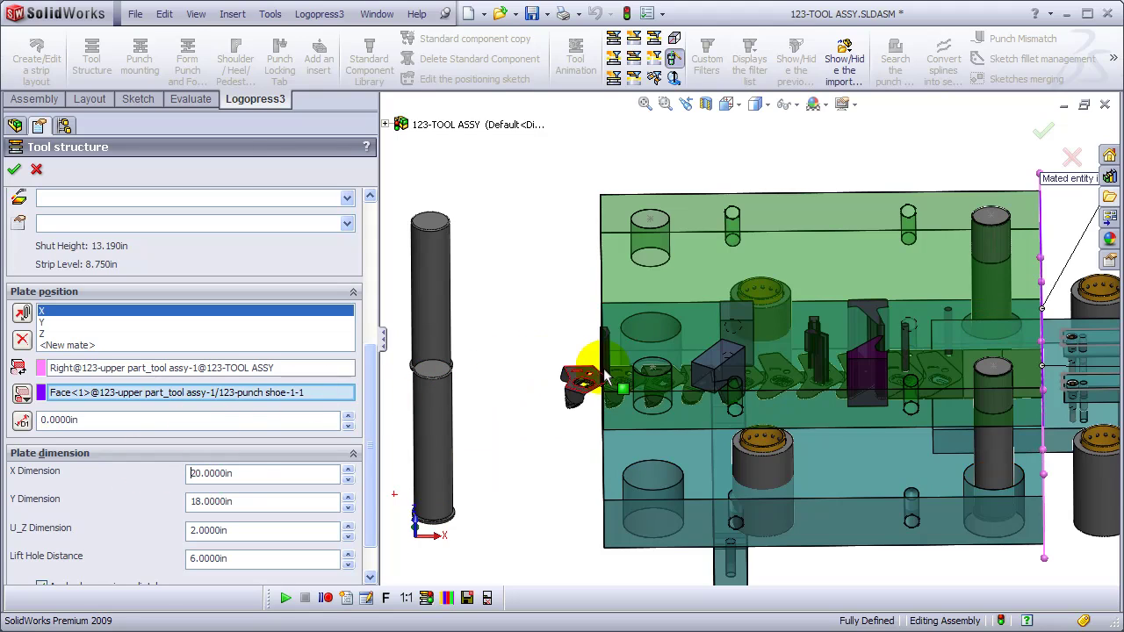
double_click(250, 473)
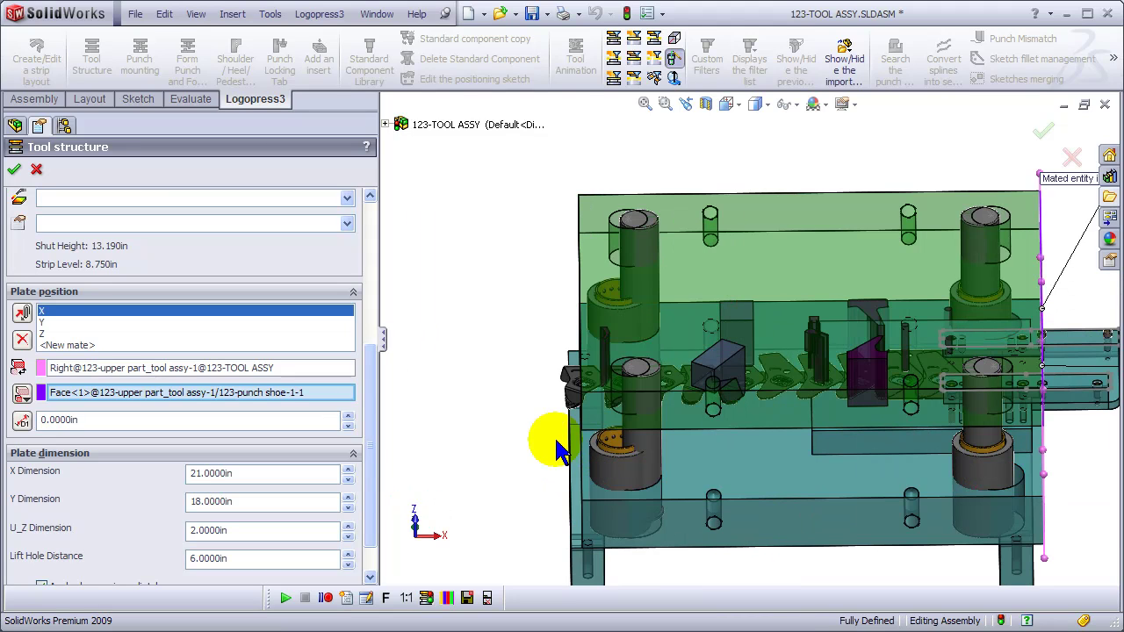
double_click(201, 558)
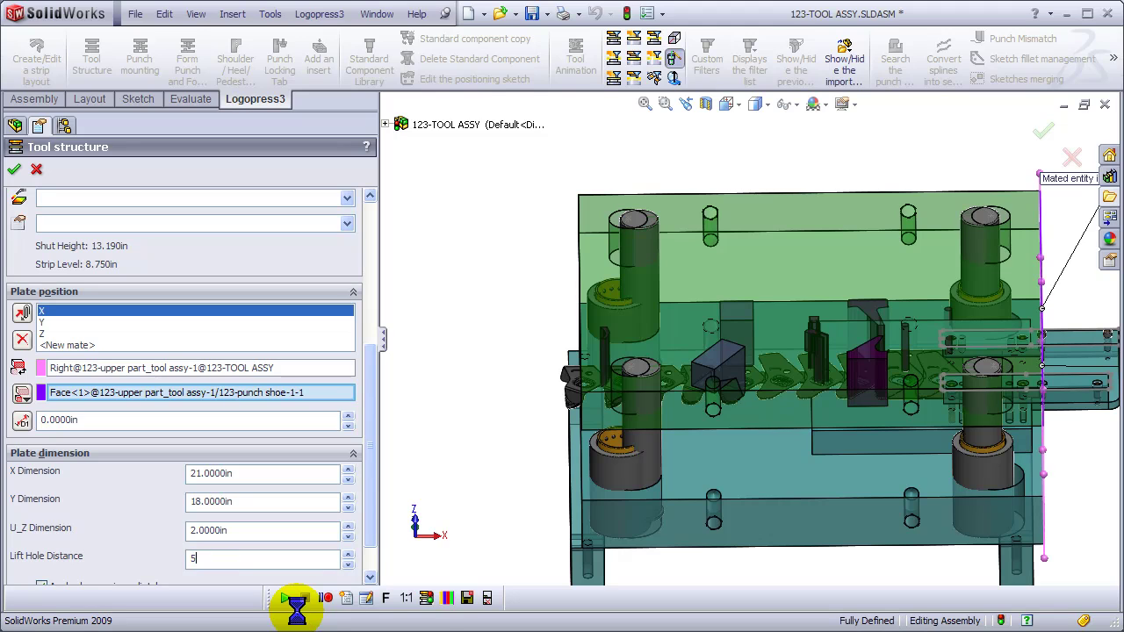
type("5")
key("Return")
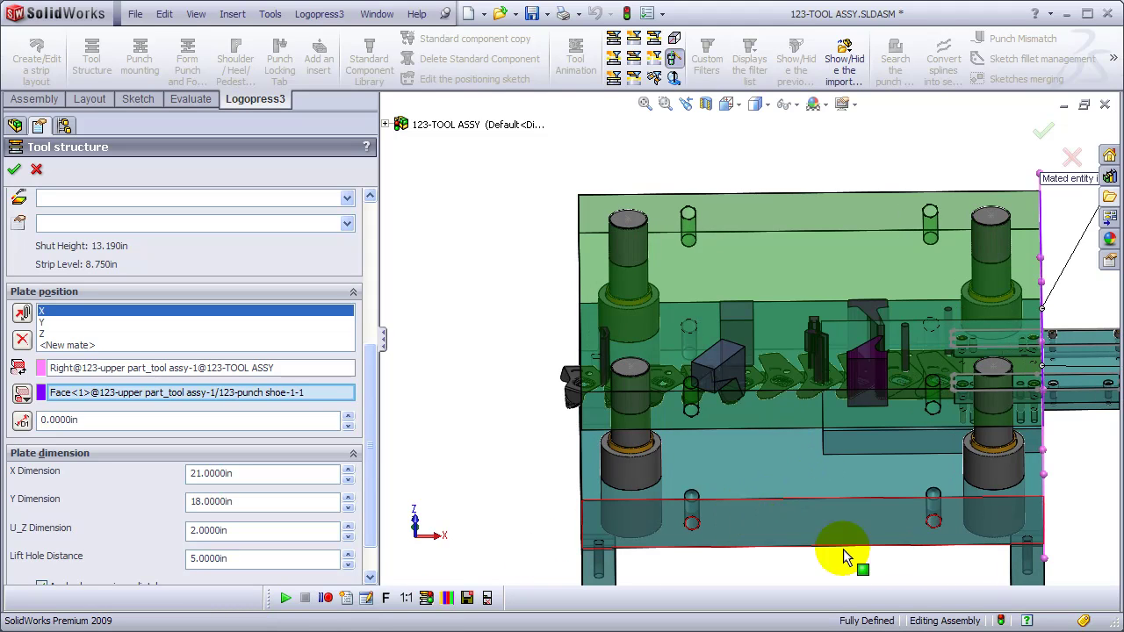
middle_click_drag(1044, 482, 1003, 366)
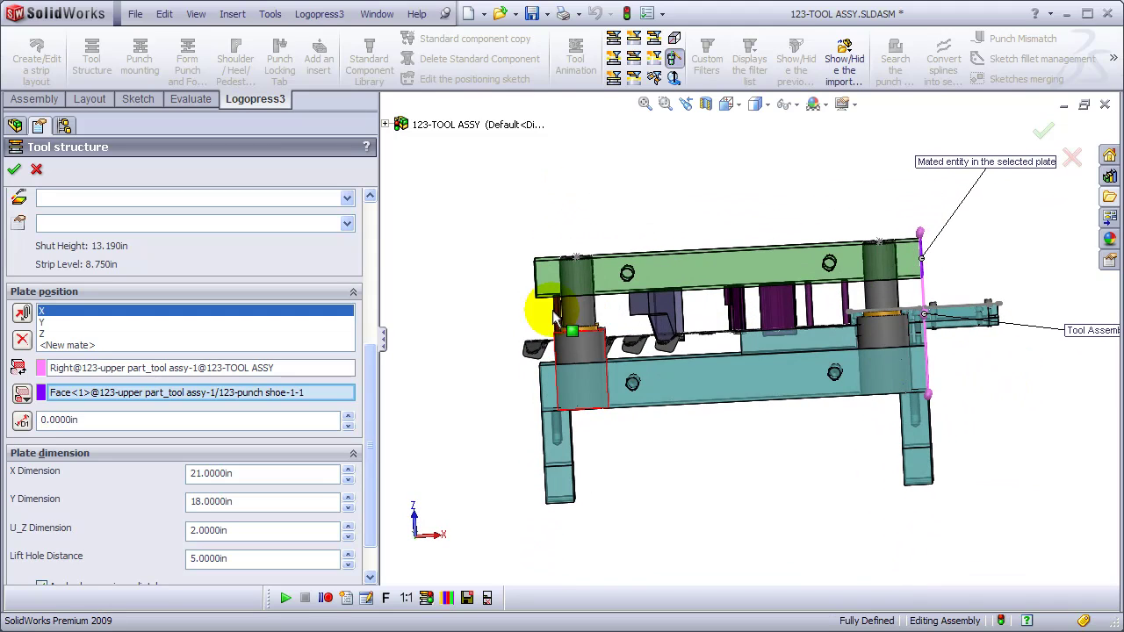
Select the die block plate and change its X dimension from 10 in to 12.5 in.
left_click(372, 211)
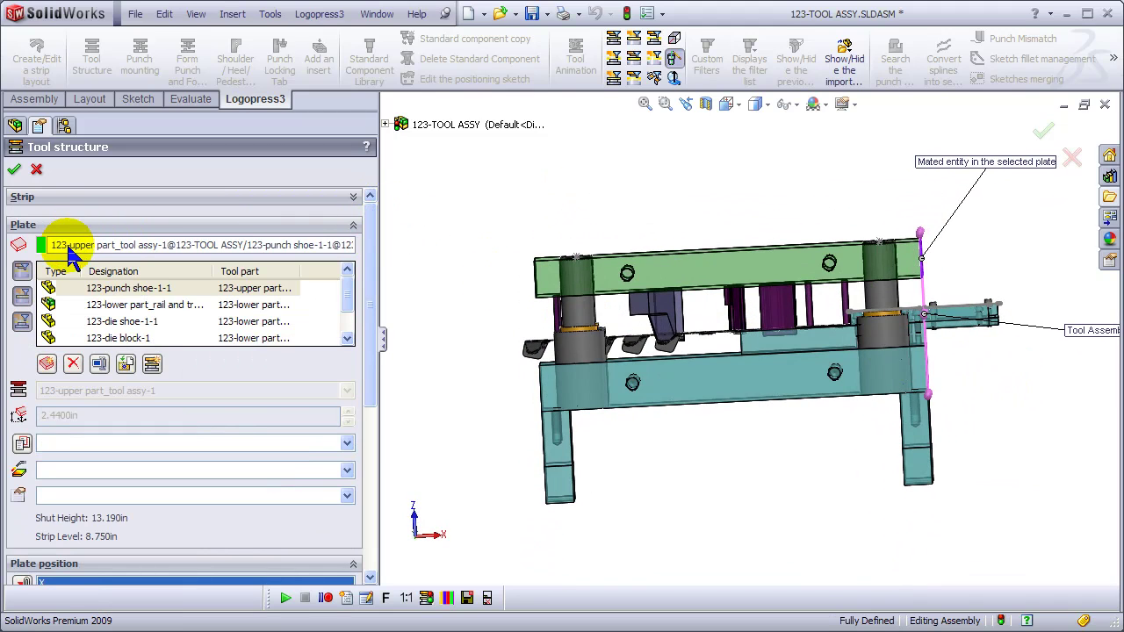
left_click(772, 347)
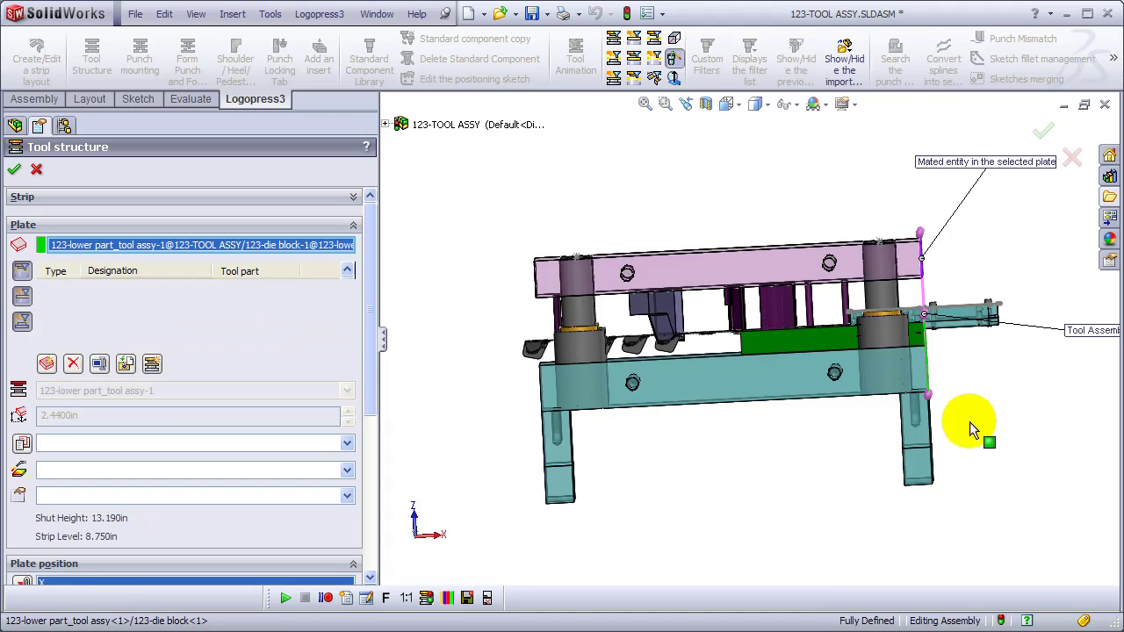
middle_click_drag(932, 382, 936, 596)
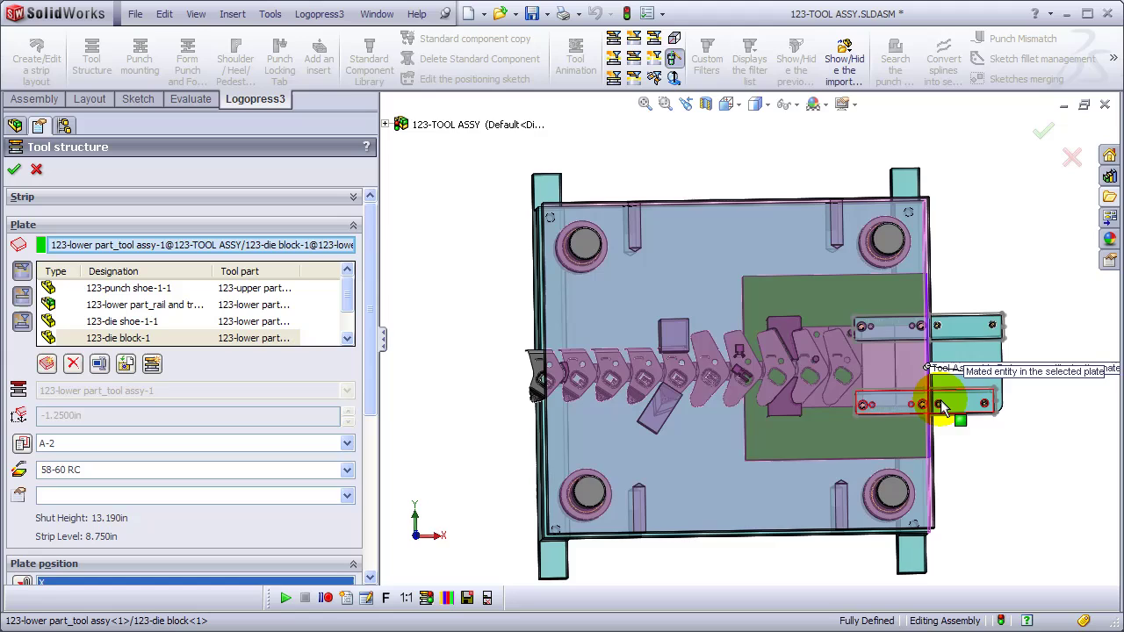
scroll(928, 404, "down", 5)
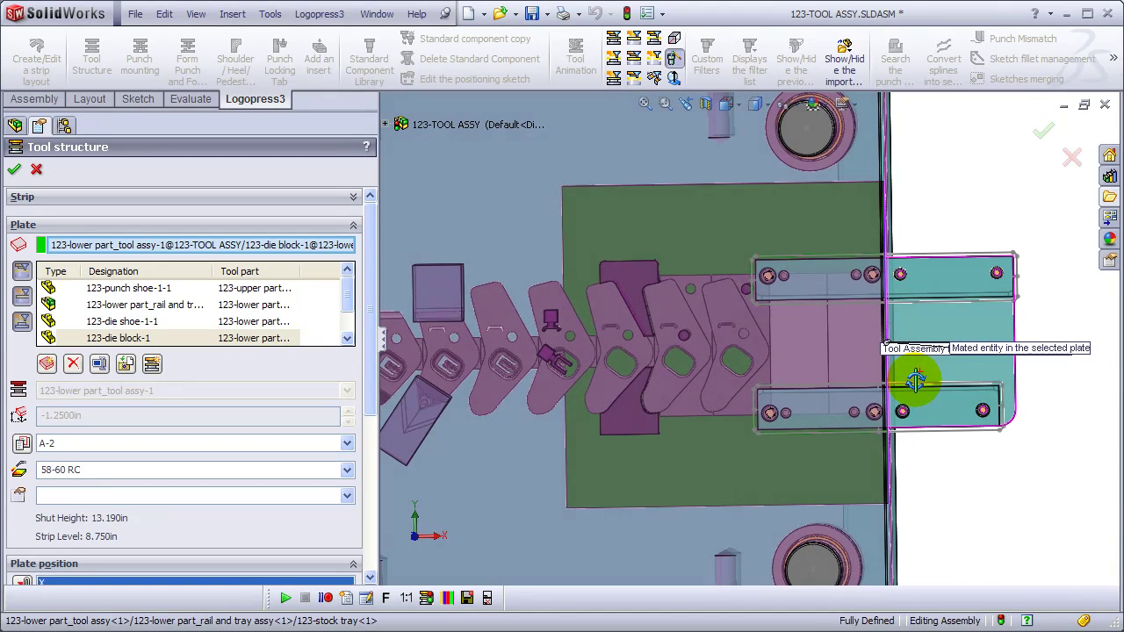
scroll(704, 436, "down", 2)
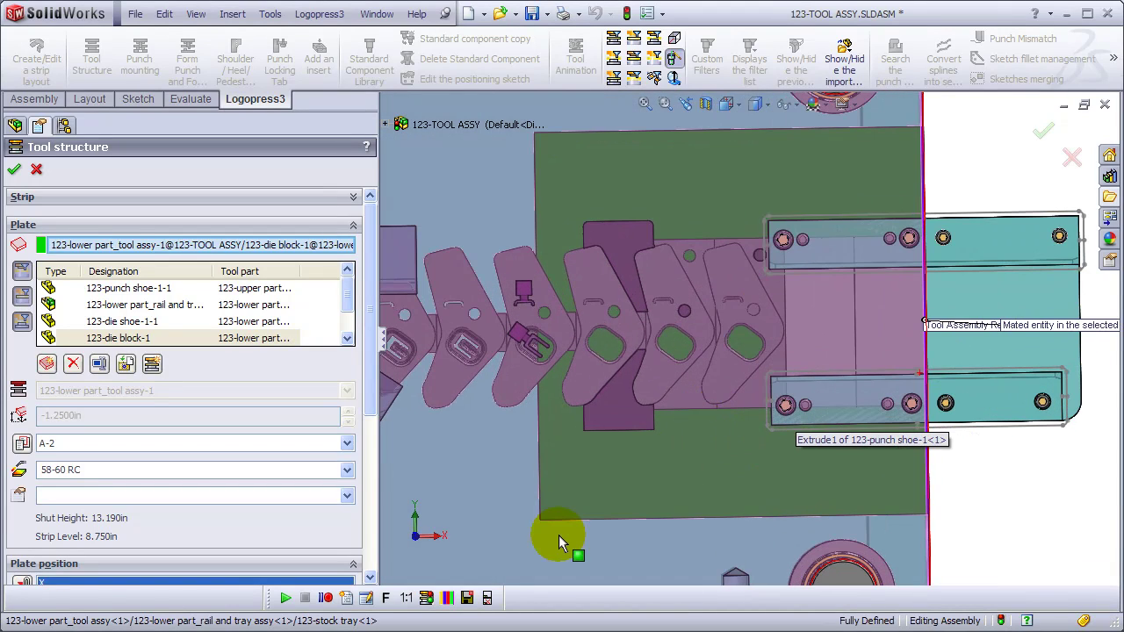
left_click_drag(372, 396, 369, 549)
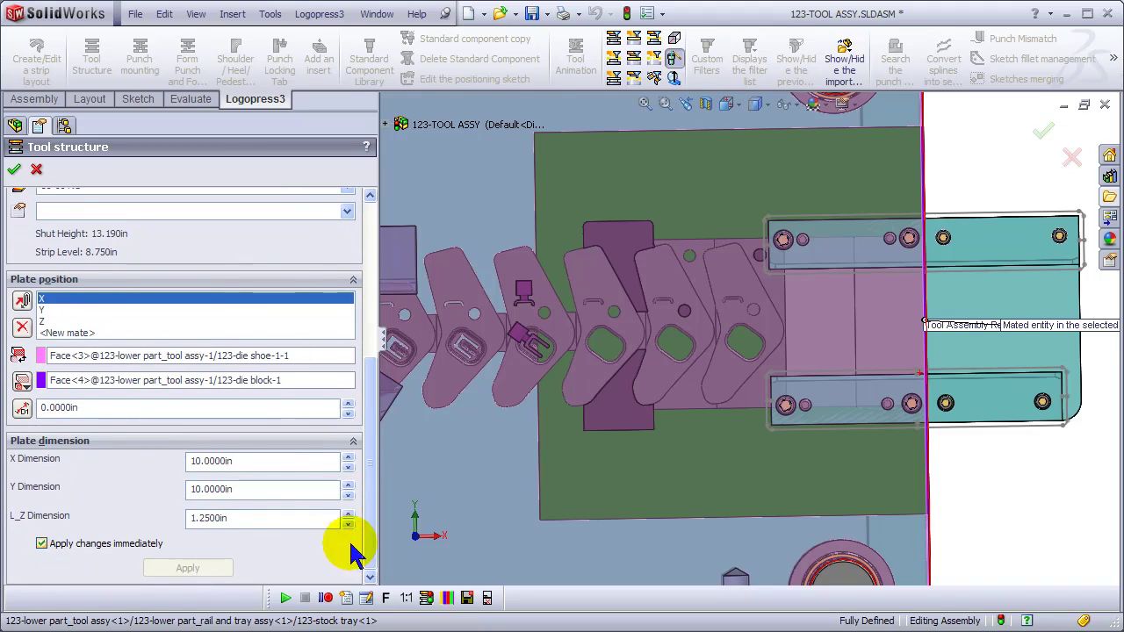
left_click(263, 460)
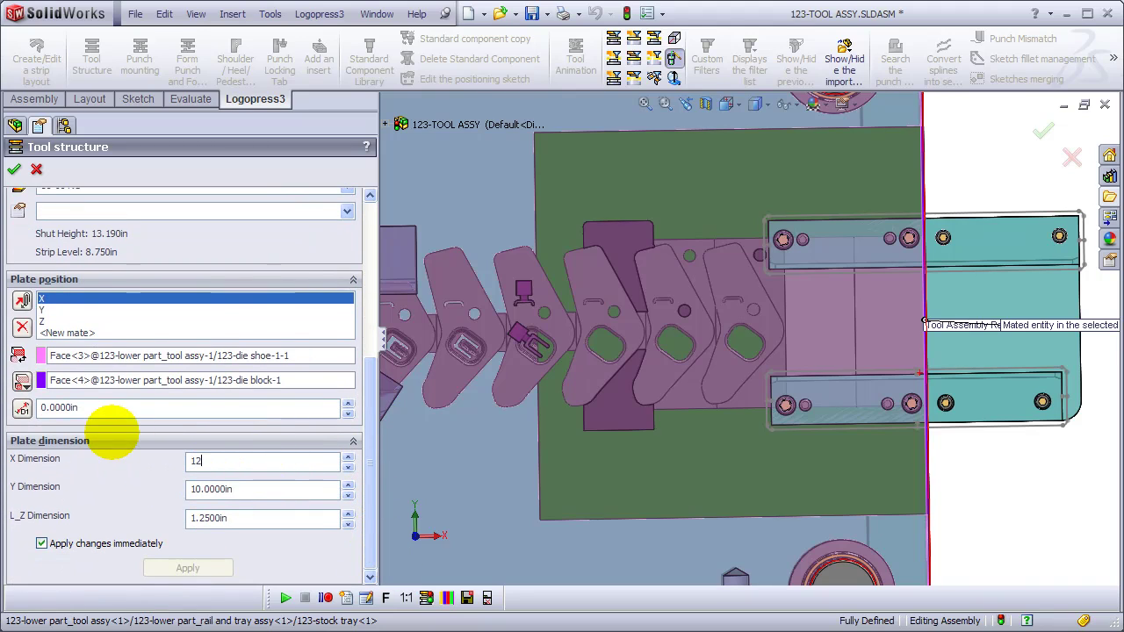
type("12")
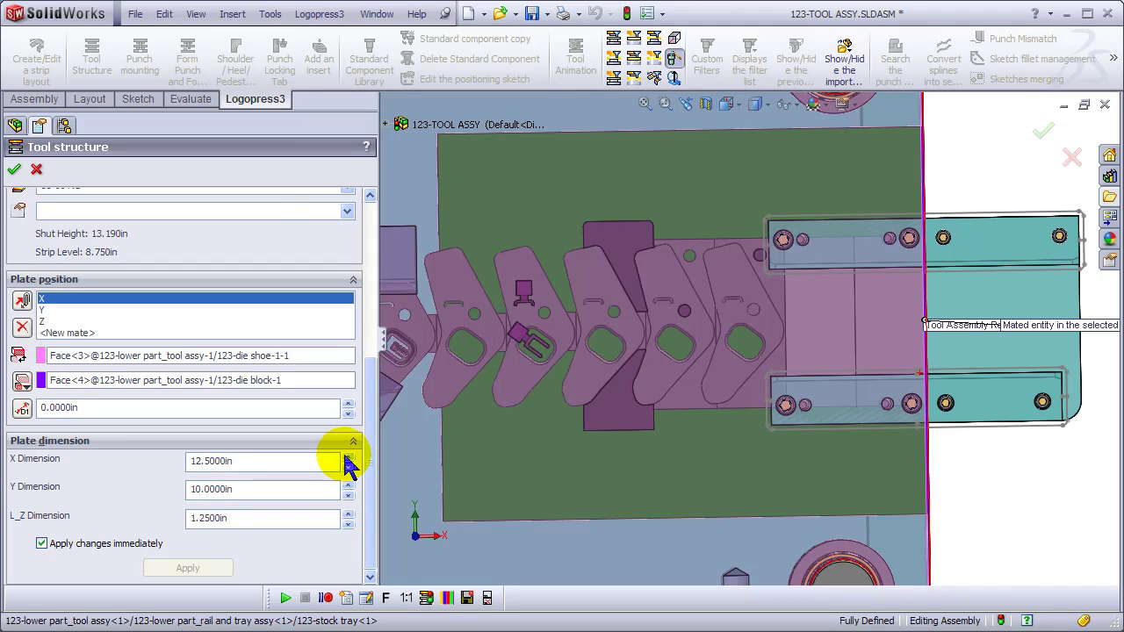
scroll(372, 228, "up", 5)
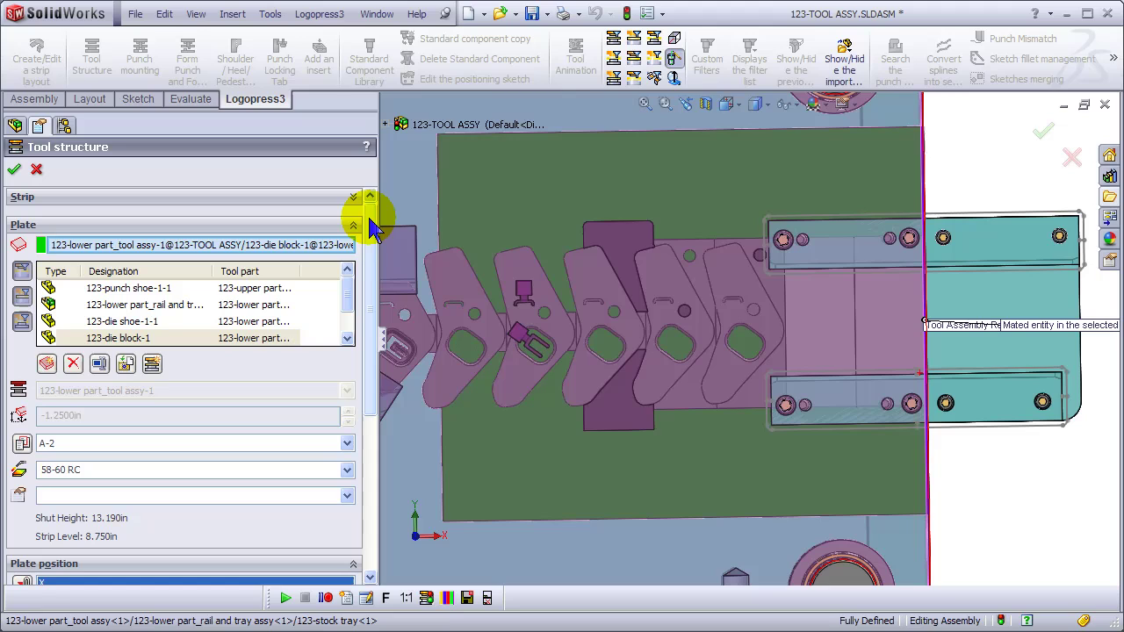
On the rail and tray plate, set back rail length 10.875 in and front rail 10.375 in.
left_click(59, 300)
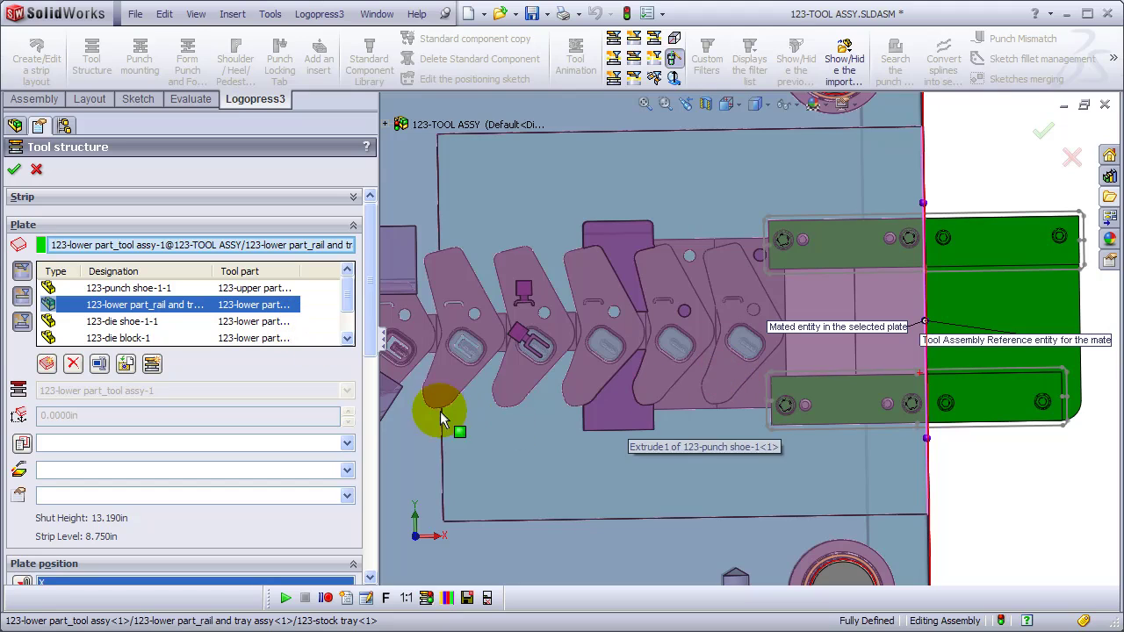
scroll(372, 331, "down", 3)
left_click_drag(376, 413, 376, 515)
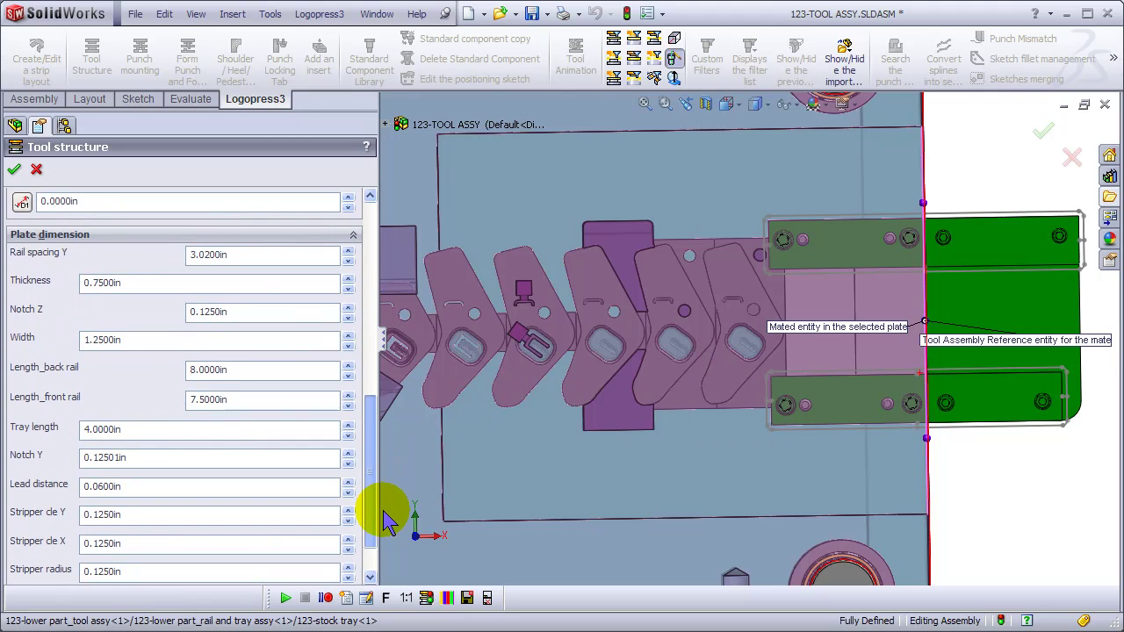
left_click(253, 257)
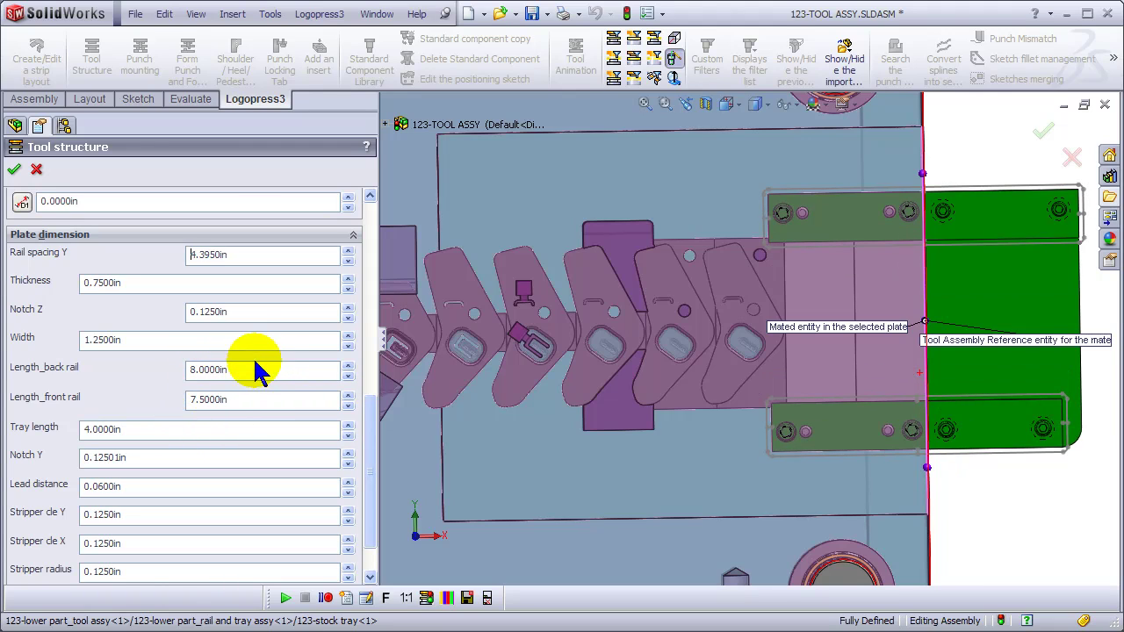
left_click(263, 369)
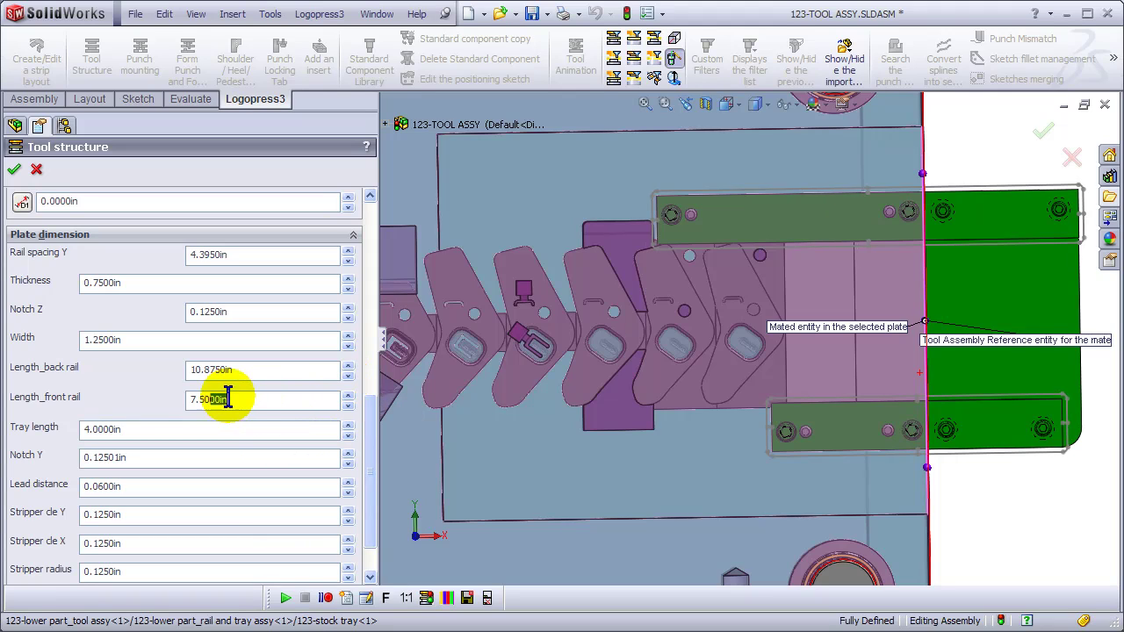
left_click_drag(225, 397, 141, 428)
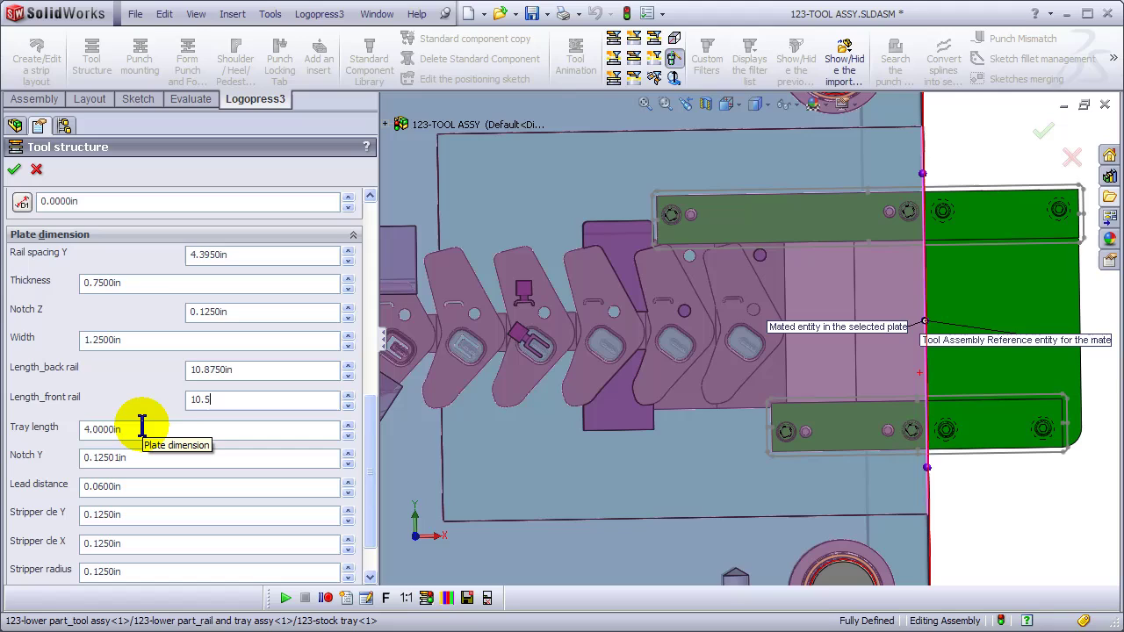
type("10.5")
key("Return")
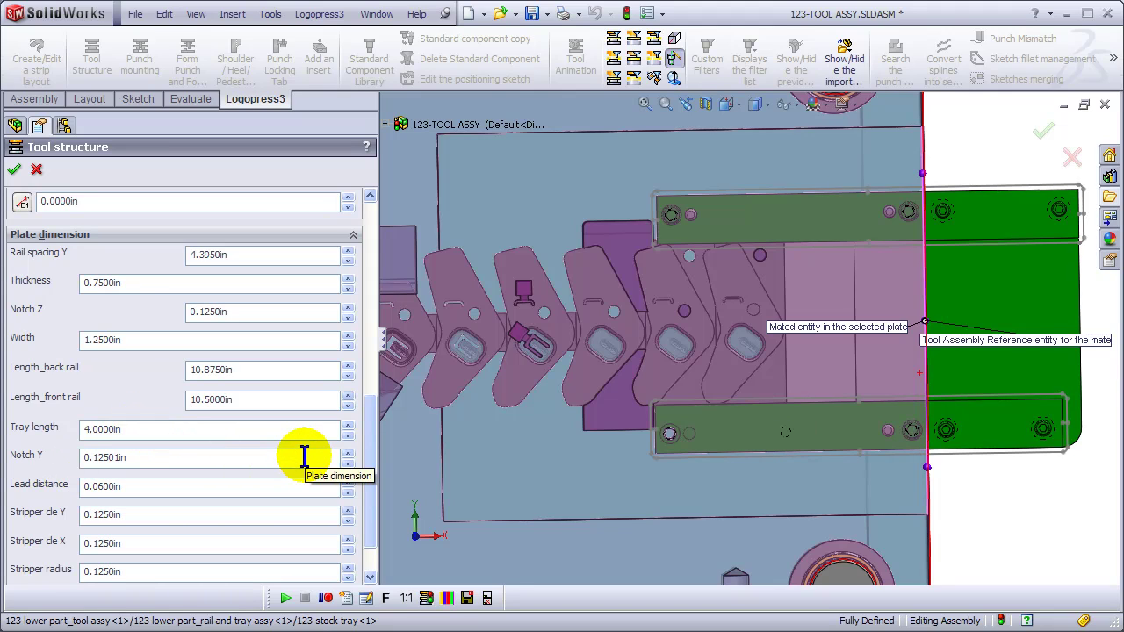
left_click(348, 404)
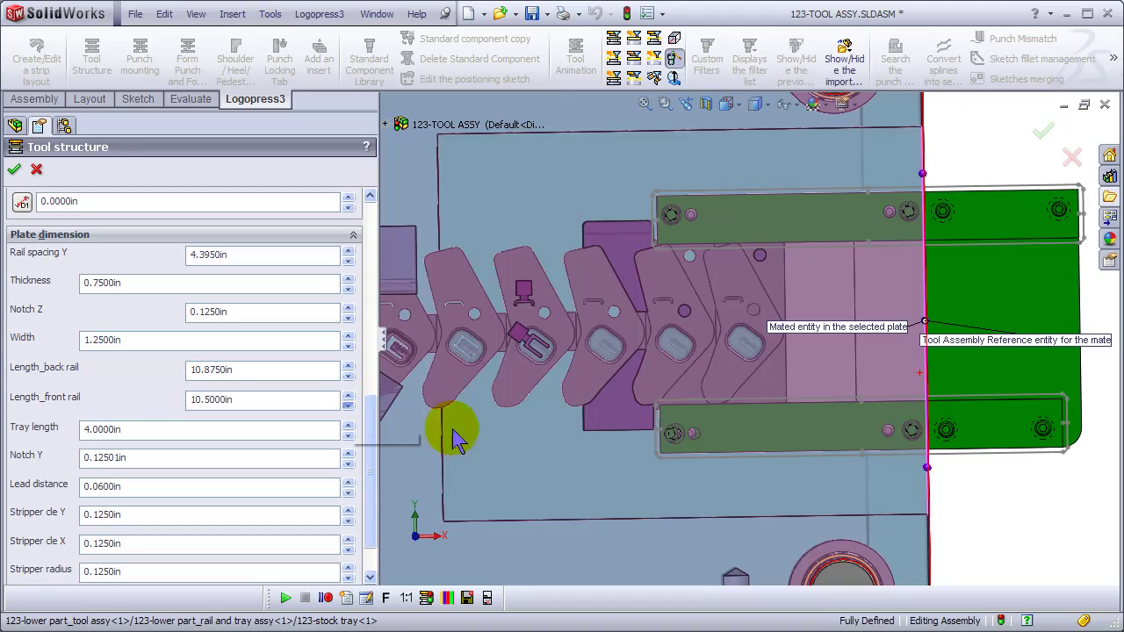
Thicken the rails to 0.875 in and set Notch Z to 0.6 in.
middle_click_drag(743, 460, 928, 394)
scroll(840, 377, "up", 3)
scroll(1001, 386, "down", 3)
scroll(1001, 386, "down", 4)
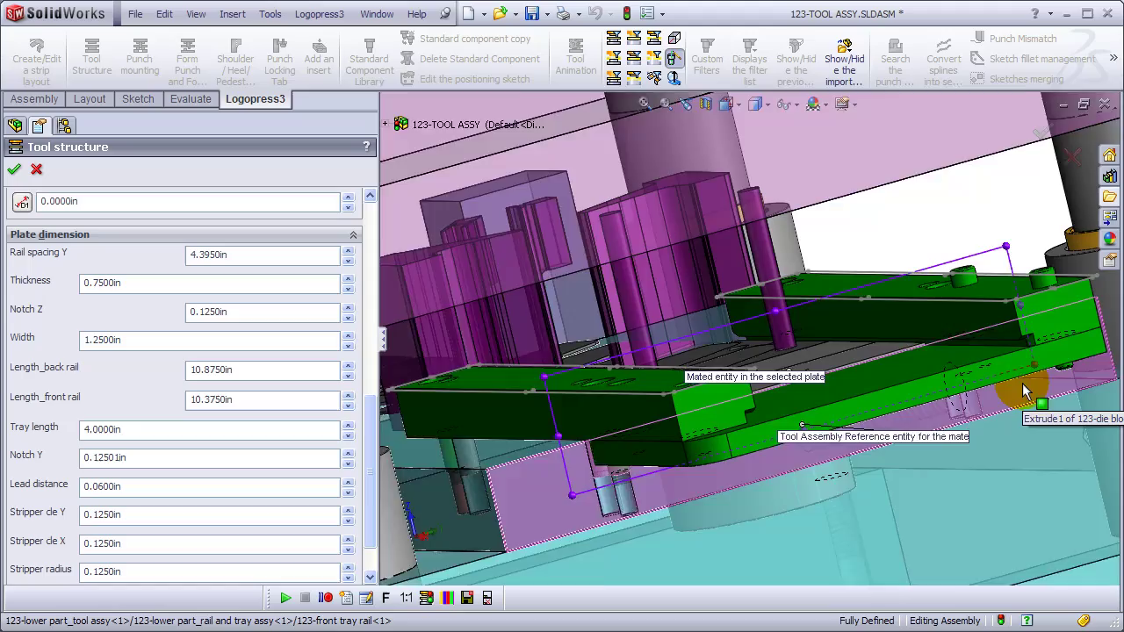
scroll(1001, 382, "down", 4)
mouse_move(973, 367)
middle_mouse_down()
mouse_move(1054, 308)
mouse_move(604, 405)
middle_mouse_up()
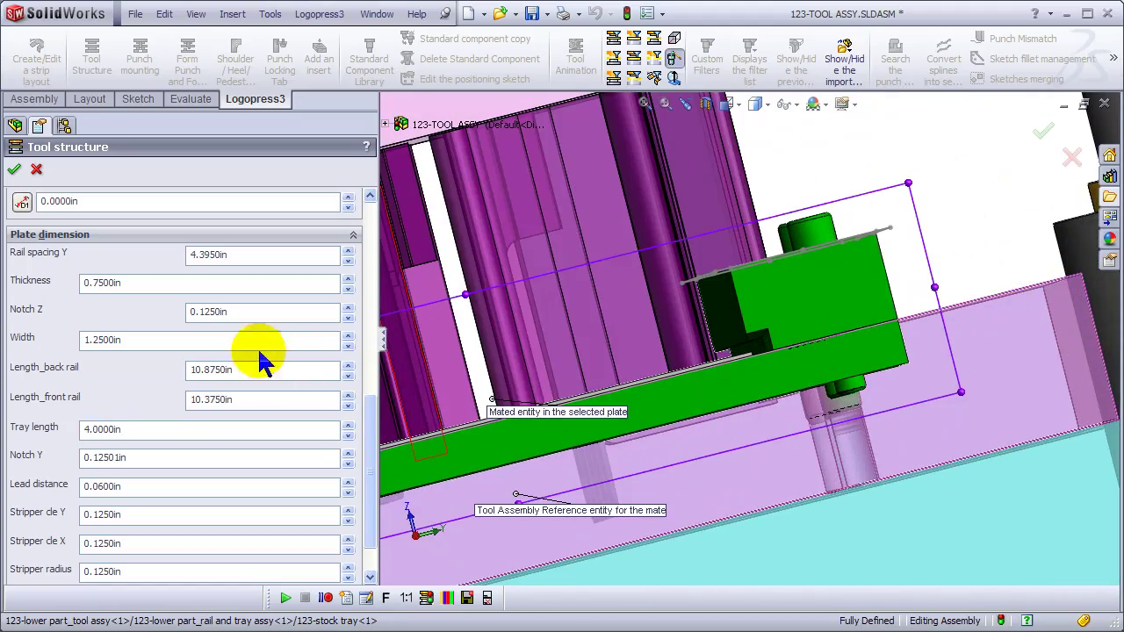
left_click_drag(171, 287, 79, 296)
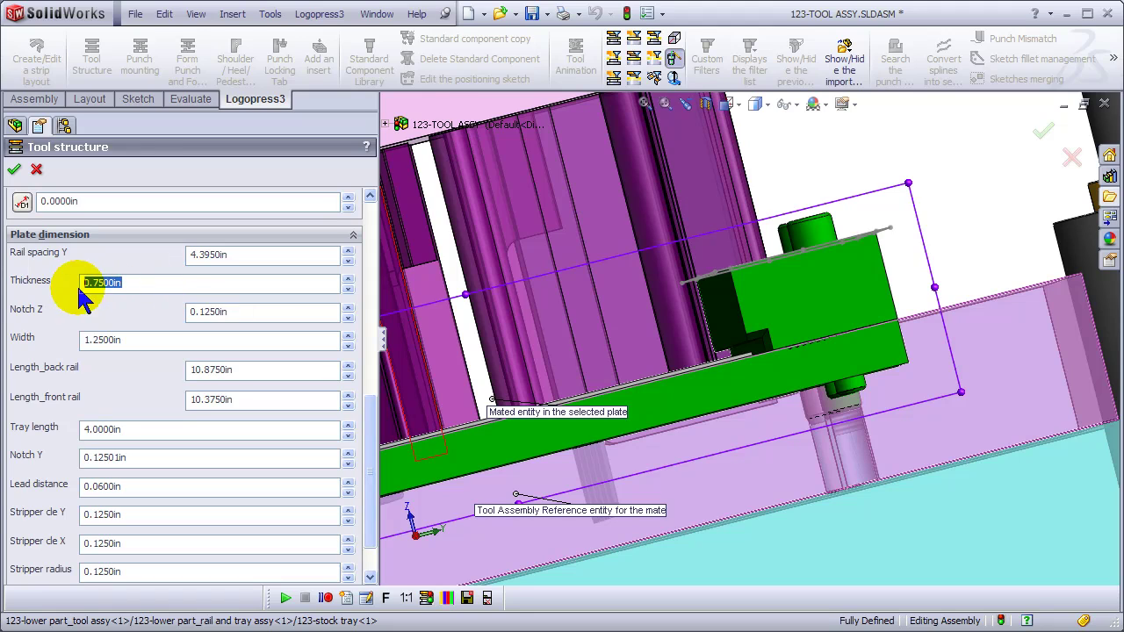
left_click(348, 275)
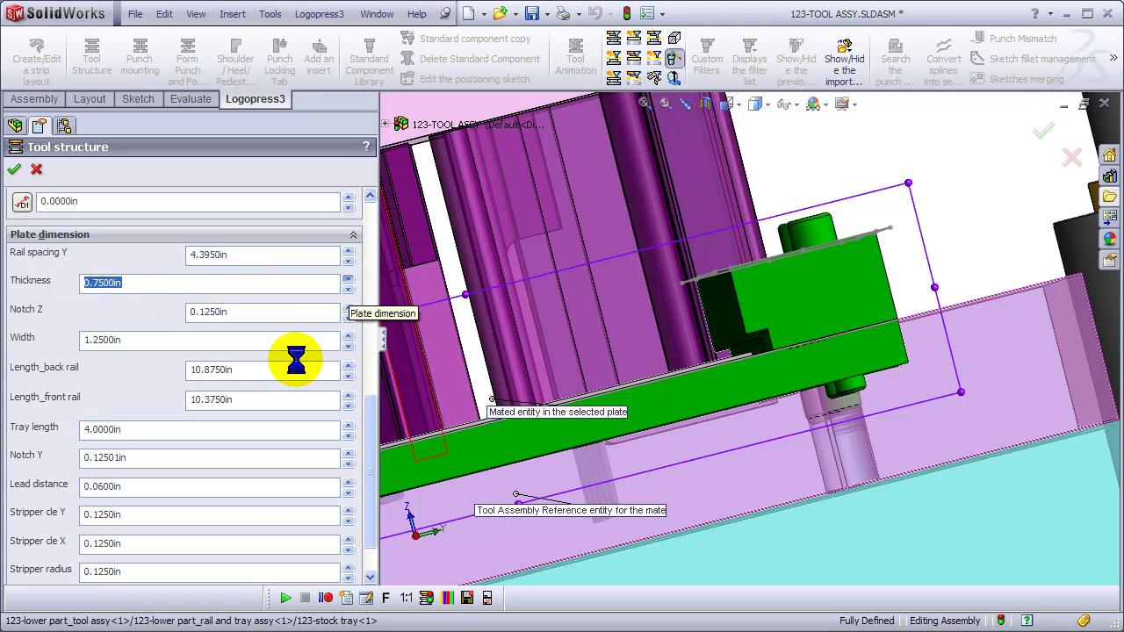
double_click(221, 312)
type(".6")
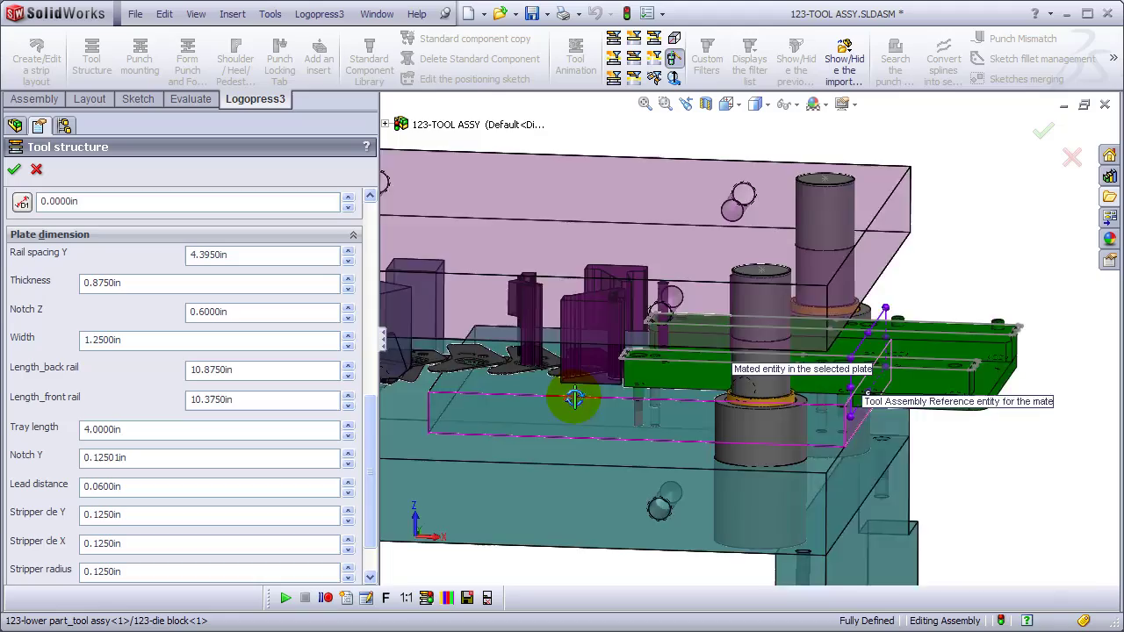
middle_click_drag(573, 400, 591, 453)
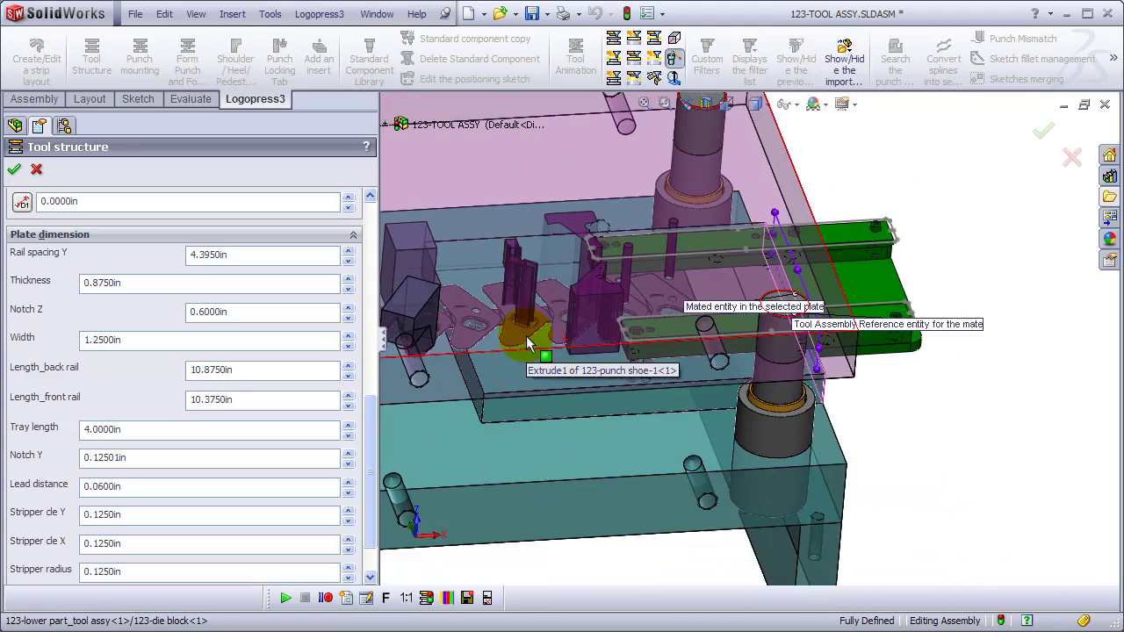
middle_click_drag(529, 344, 791, 296)
middle_click_drag(828, 188, 795, 333)
scroll(707, 246, "down", 3)
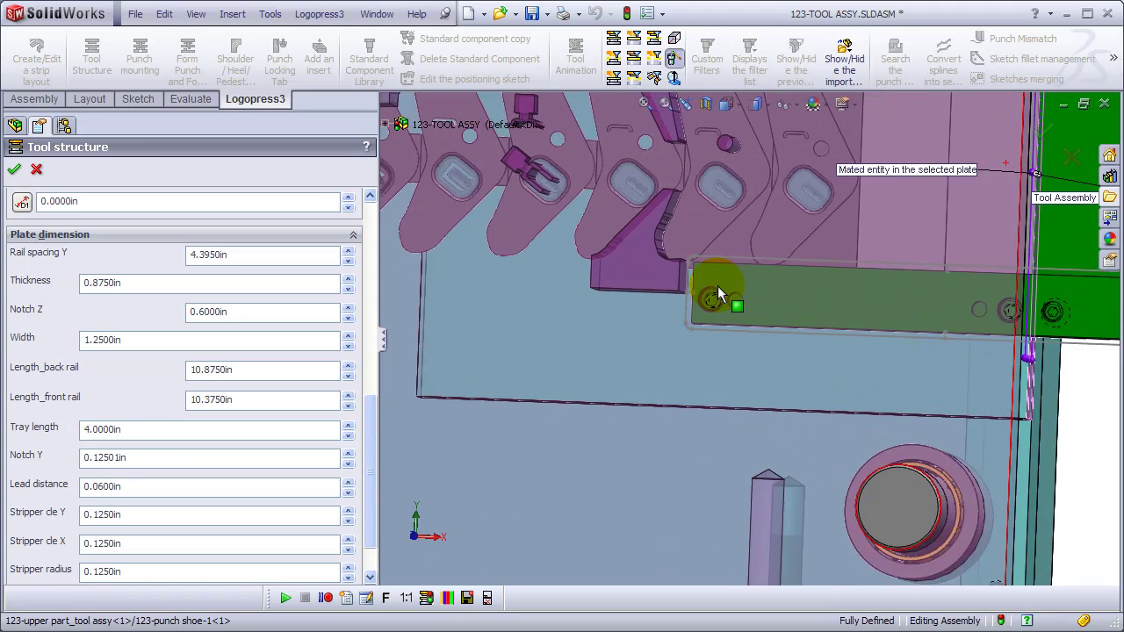
Raise Stripper cle Y and Stripper cle X to 0.2500 in each.
scroll(720, 291, "down", 3)
middle_click_drag(720, 290, 724, 290)
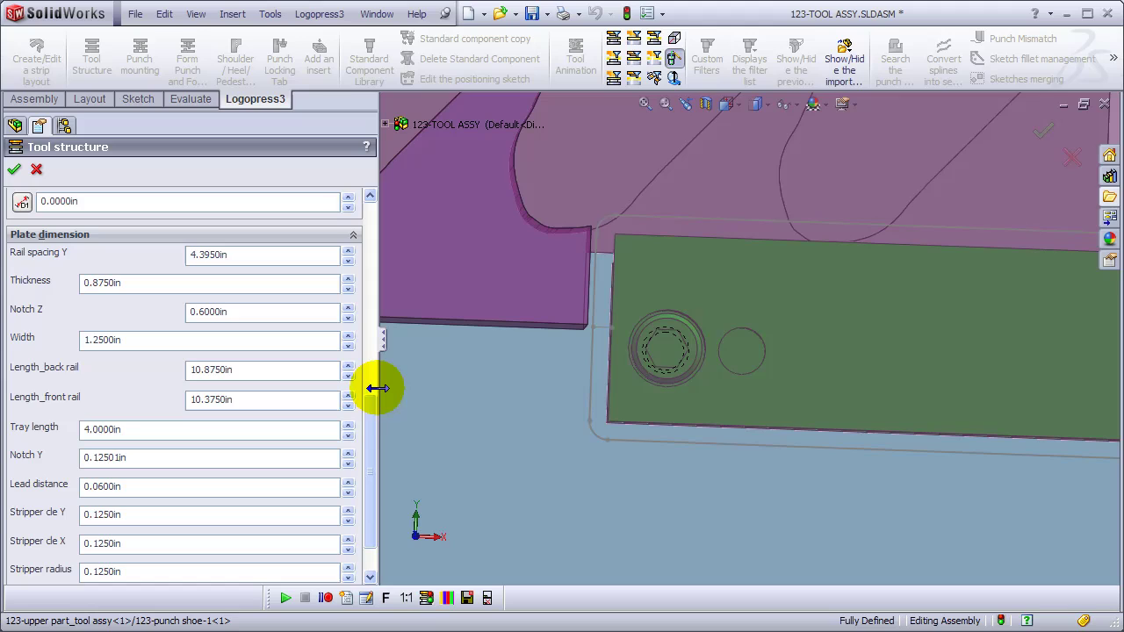
scroll(370, 439, "down", 2)
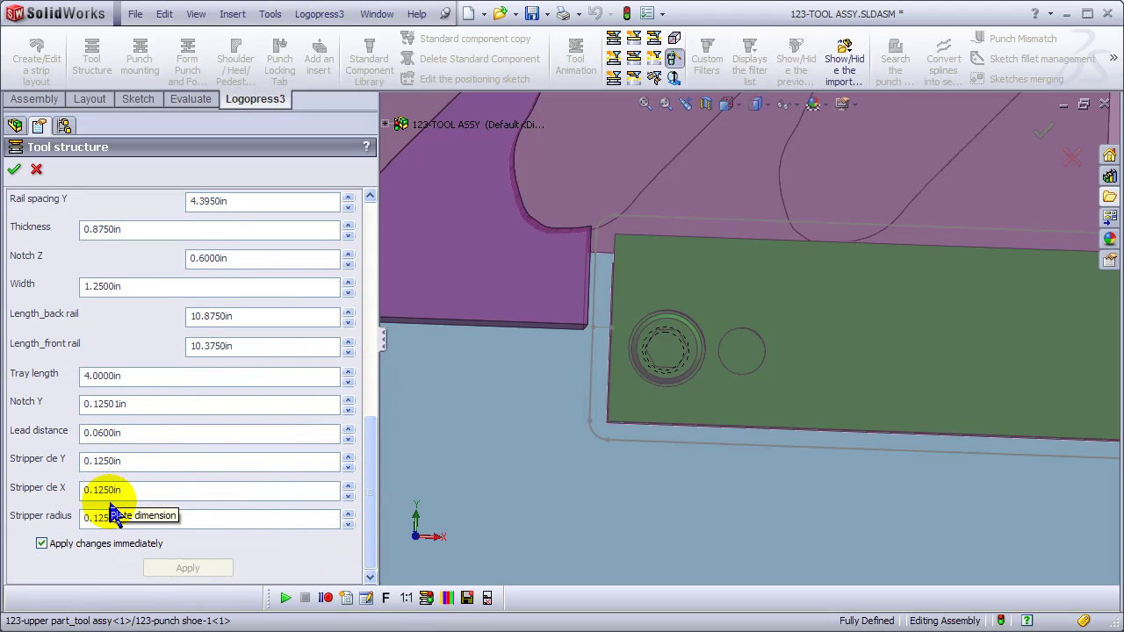
double_click(113, 460)
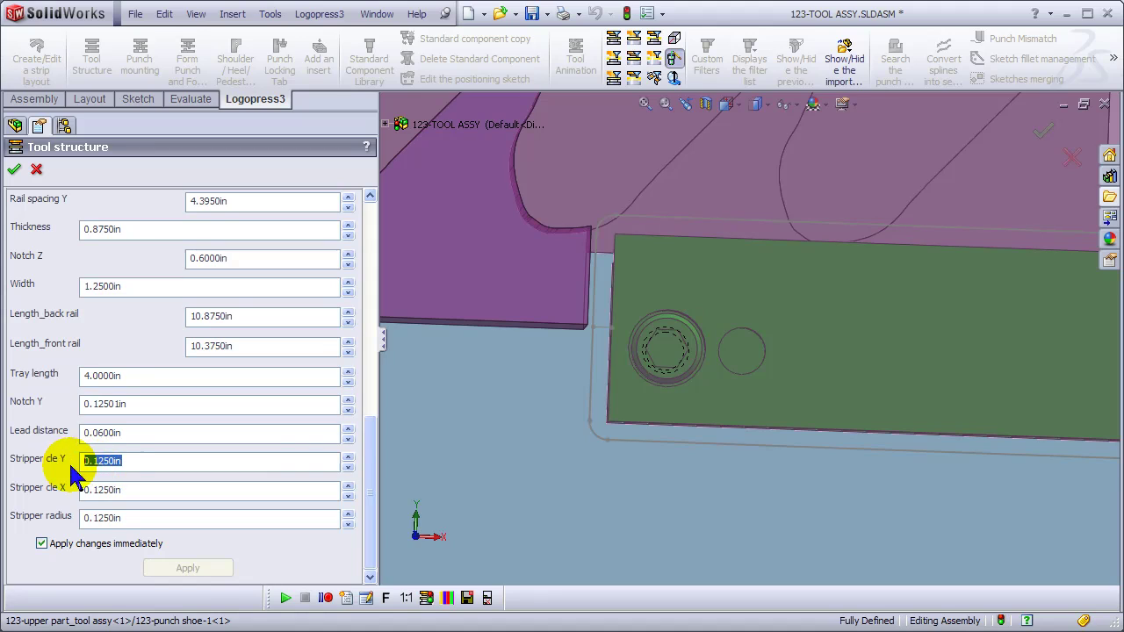
left_click(349, 456)
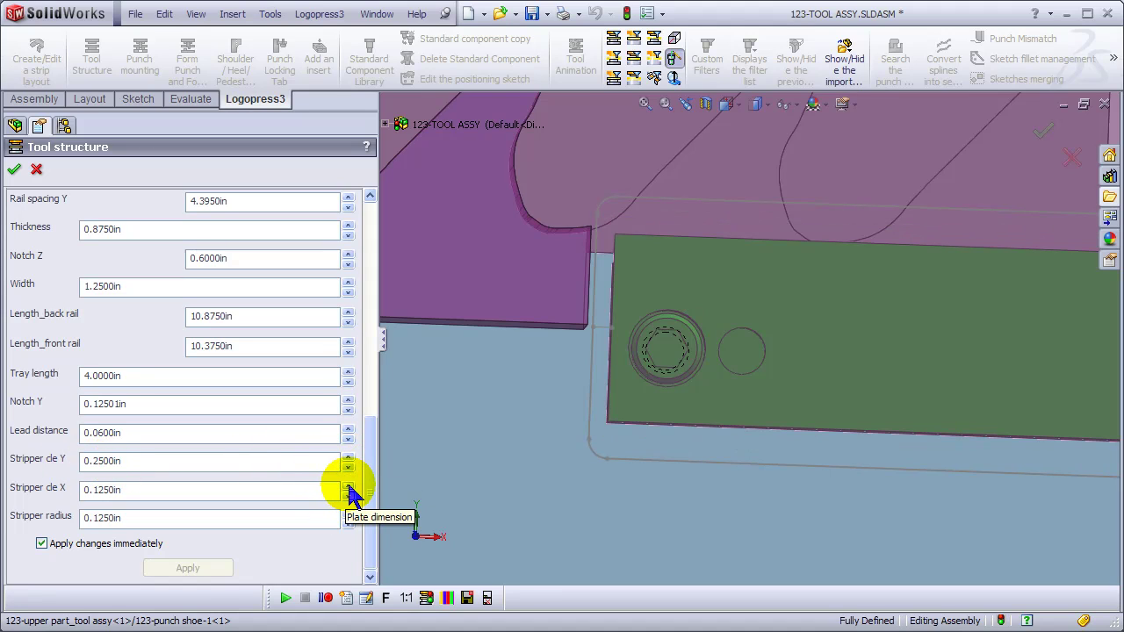
left_click(348, 486)
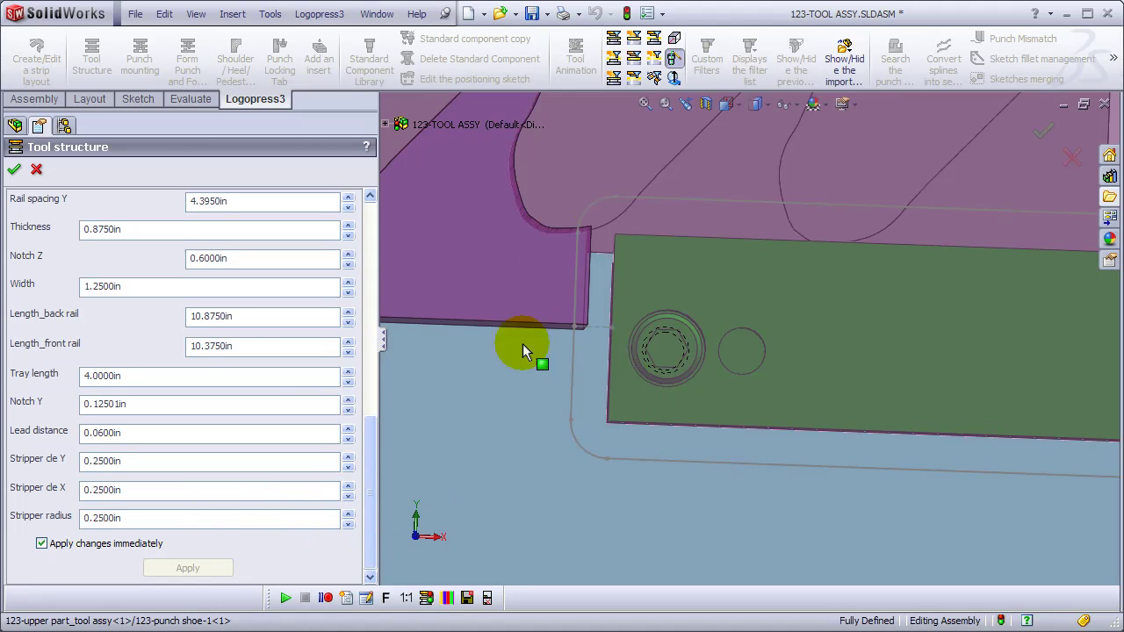
Return to the tool structure plate list and rotate the die set toward a front view.
left_click(373, 231)
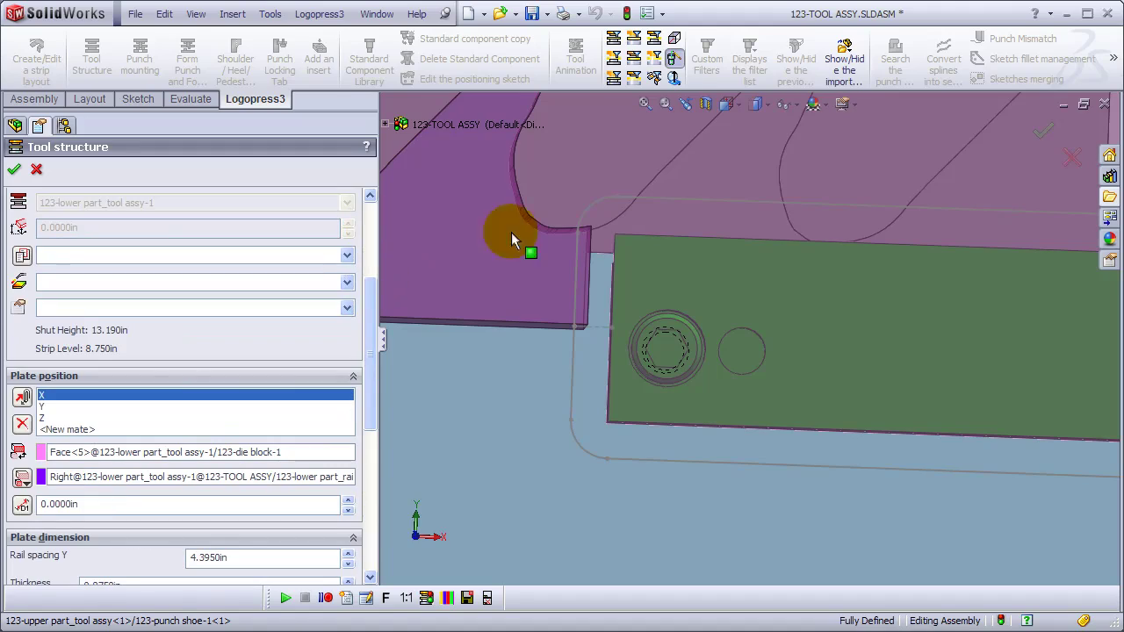
scroll(765, 277, "up", 4)
scroll(766, 277, "up", 5)
scroll(993, 246, "down", 2)
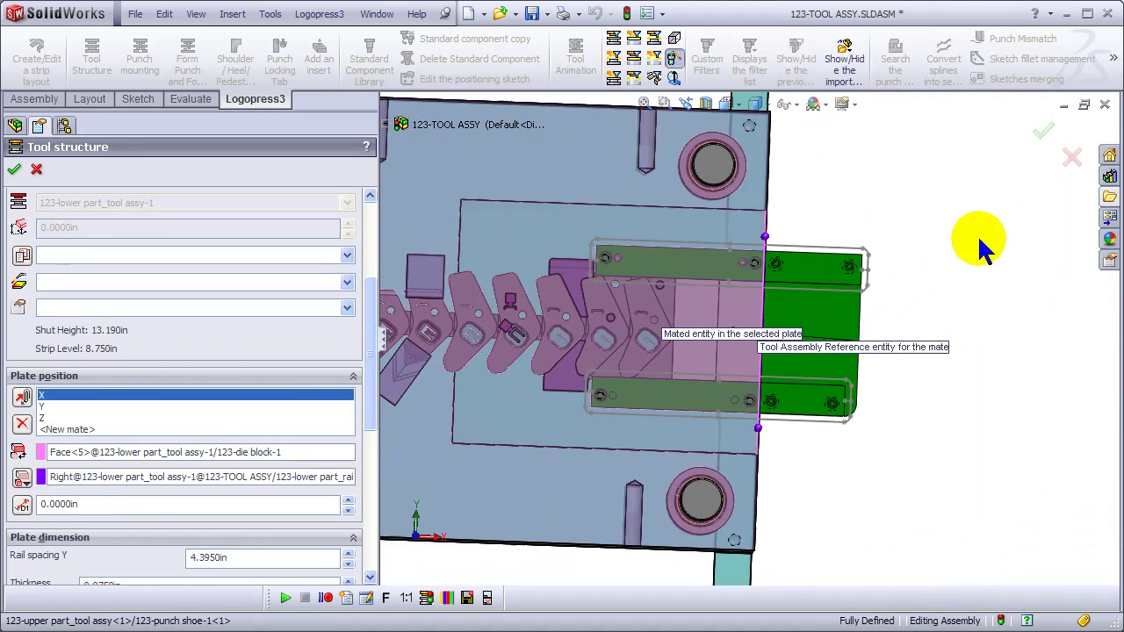
middle_click_drag(940, 283, 938, 318)
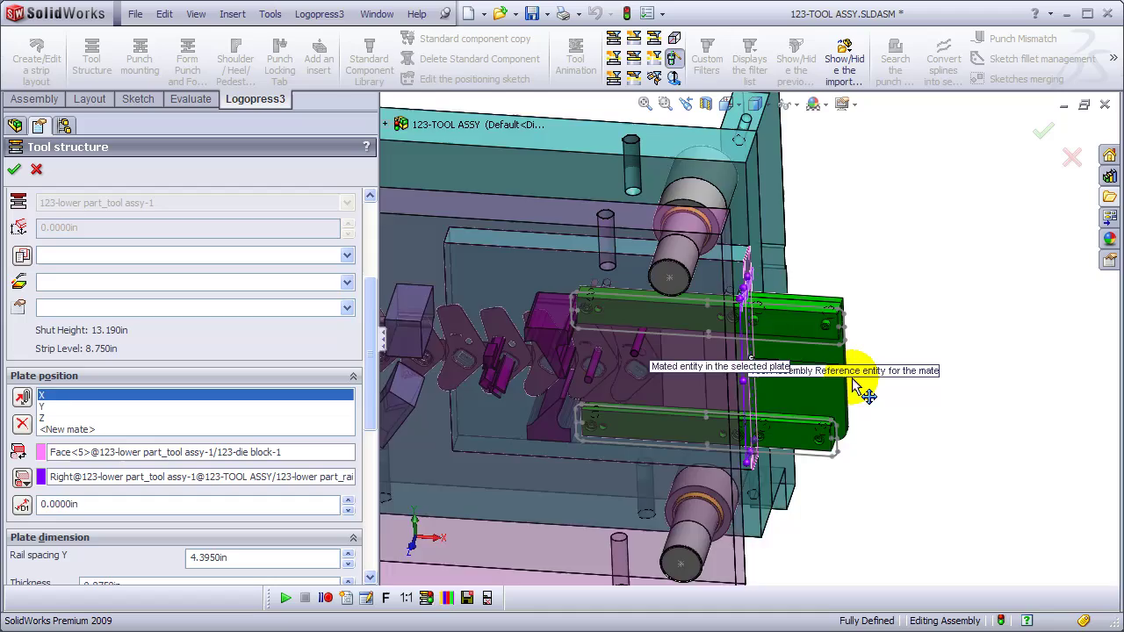
scroll(856, 386, "up", 5)
middle_click_drag(856, 387, 700, 145)
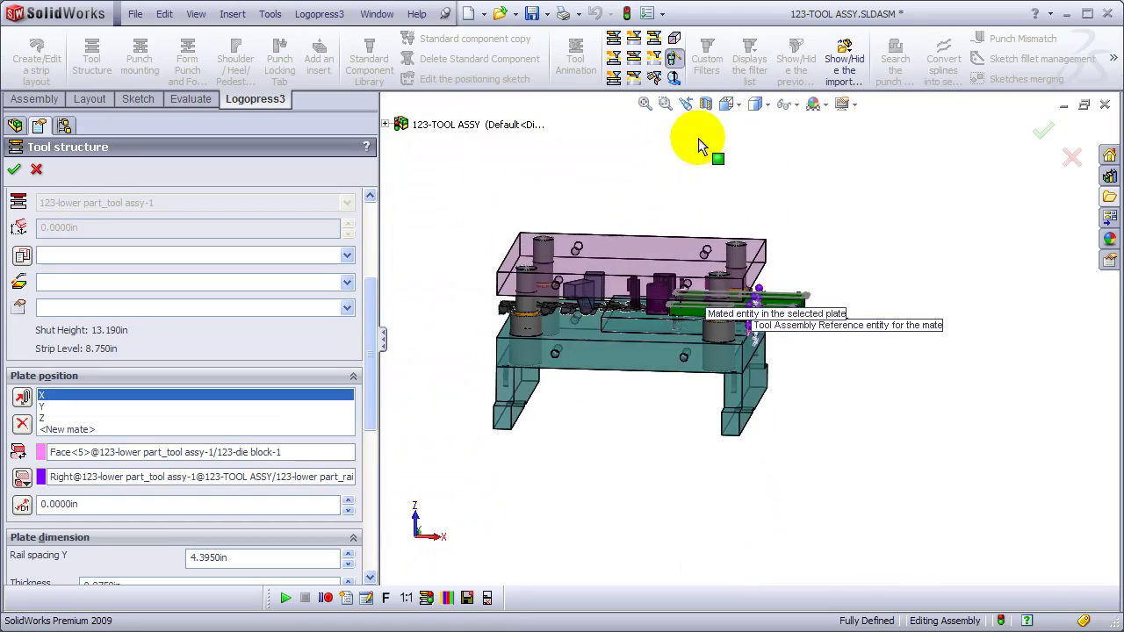
scroll(700, 306, "down", 5)
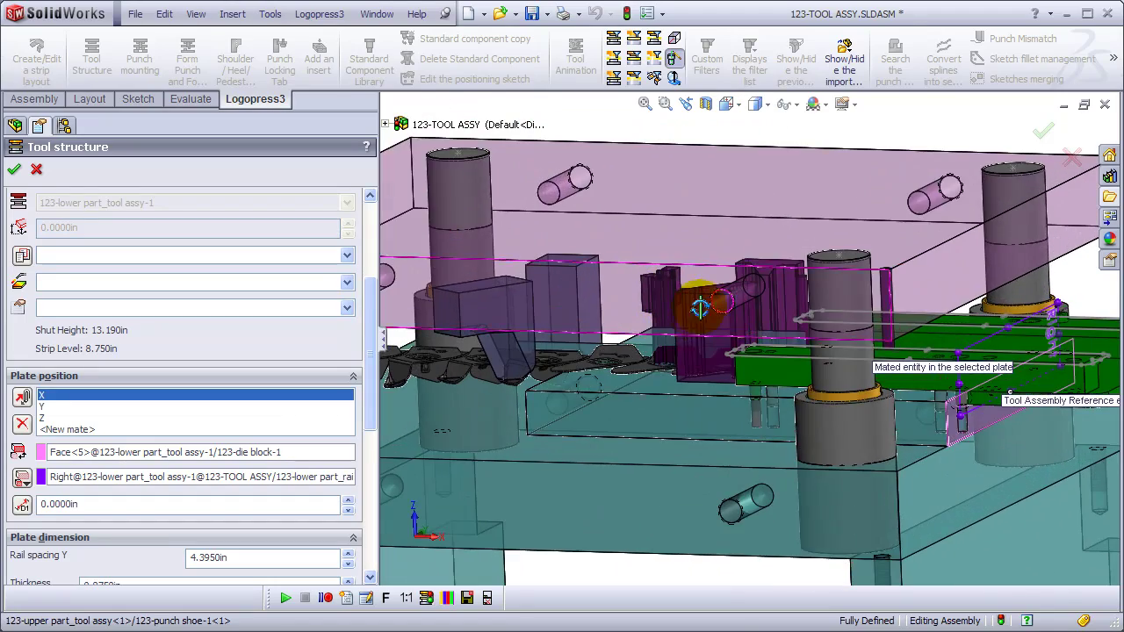
middle_click_drag(700, 306, 709, 293)
scroll(358, 234, "up", 5)
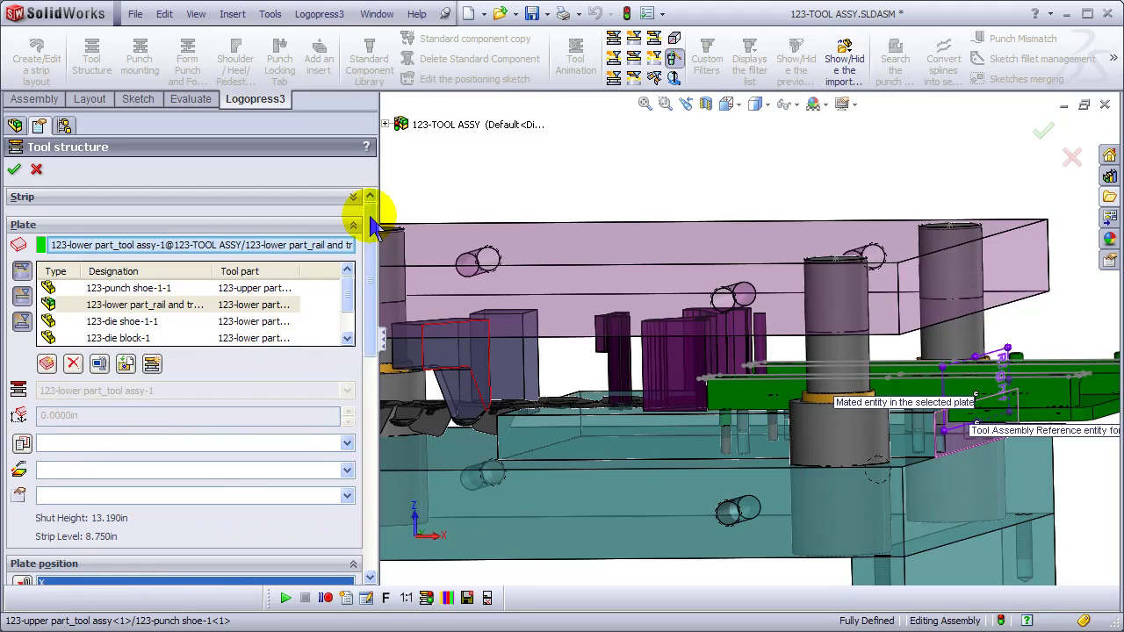
Name the new upper-part plate PUNCH RETAINER, with A-2 material and 56-58 RC hardness.
left_click(49, 365)
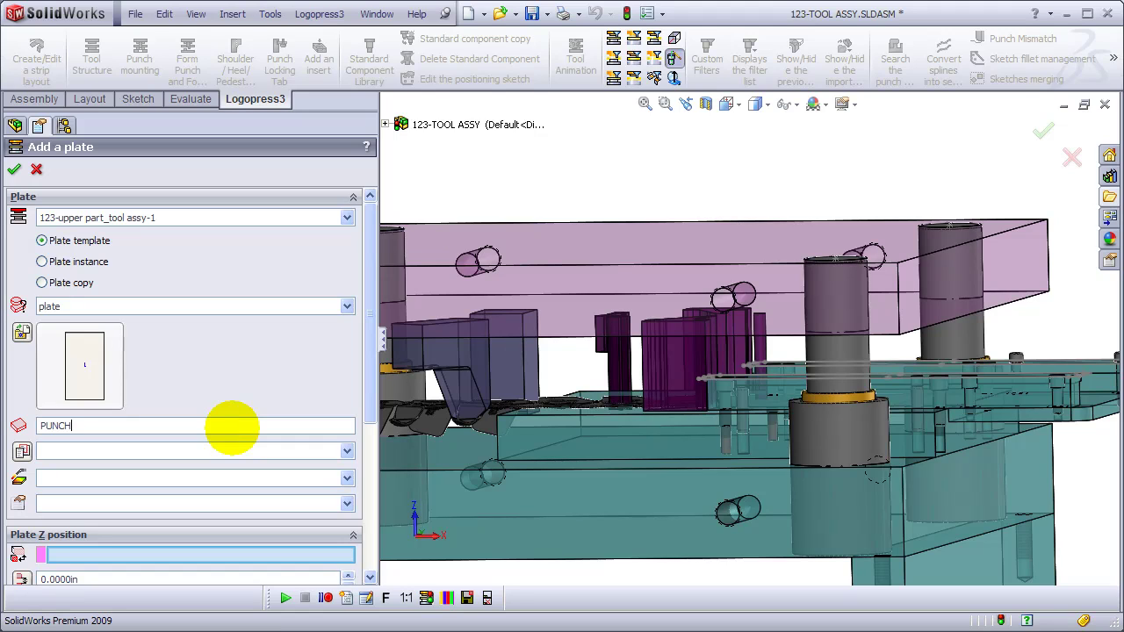
left_click(232, 428)
left_click(348, 452)
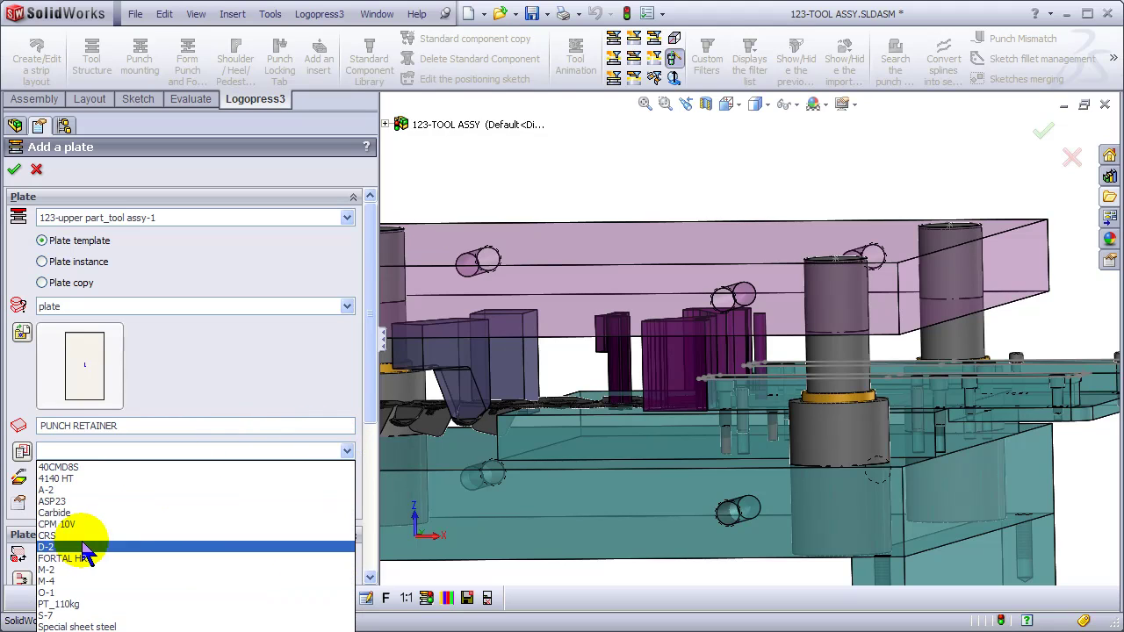
left_click(84, 490)
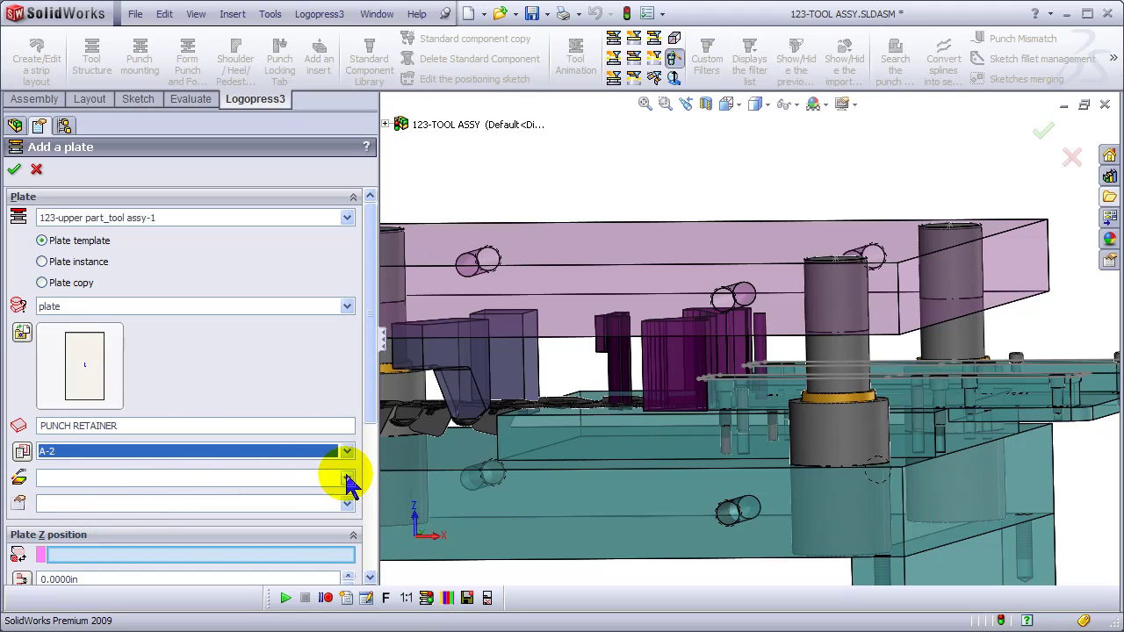
left_click(348, 478)
left_click(76, 511)
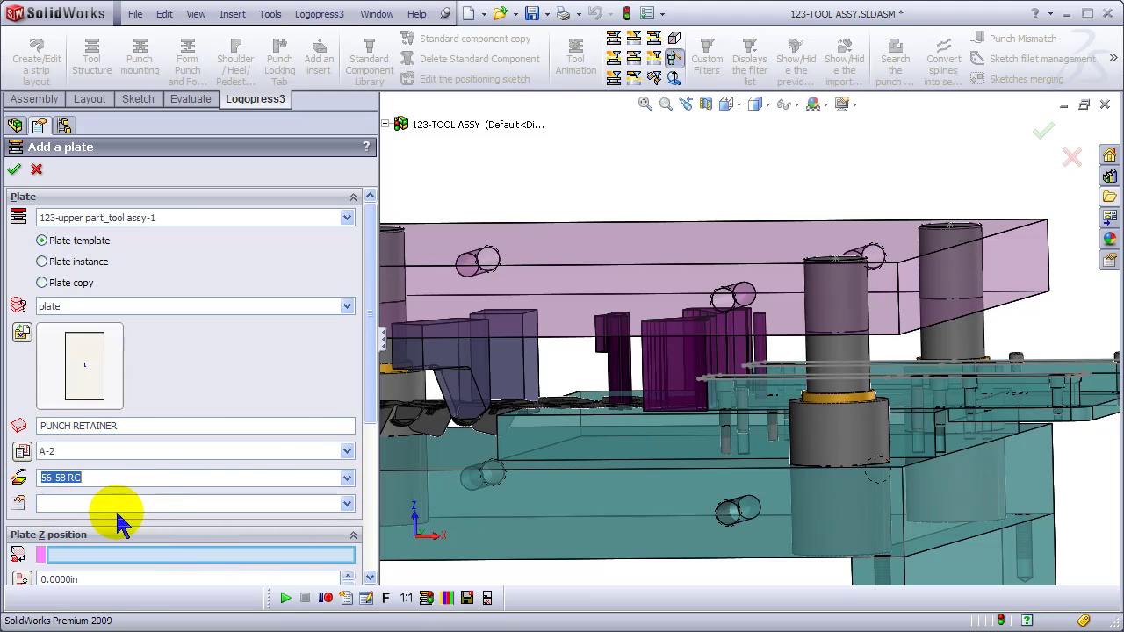
Reference the punch shoe faces for the plate's Z and X positions.
middle_click_drag(514, 518, 514, 501)
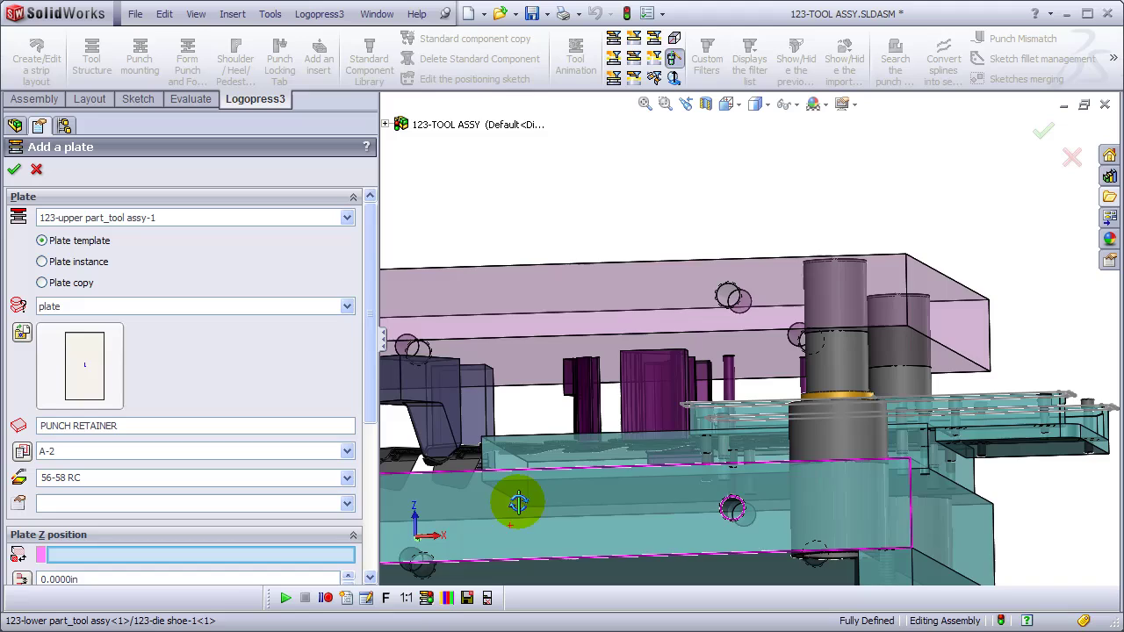
left_click(521, 358)
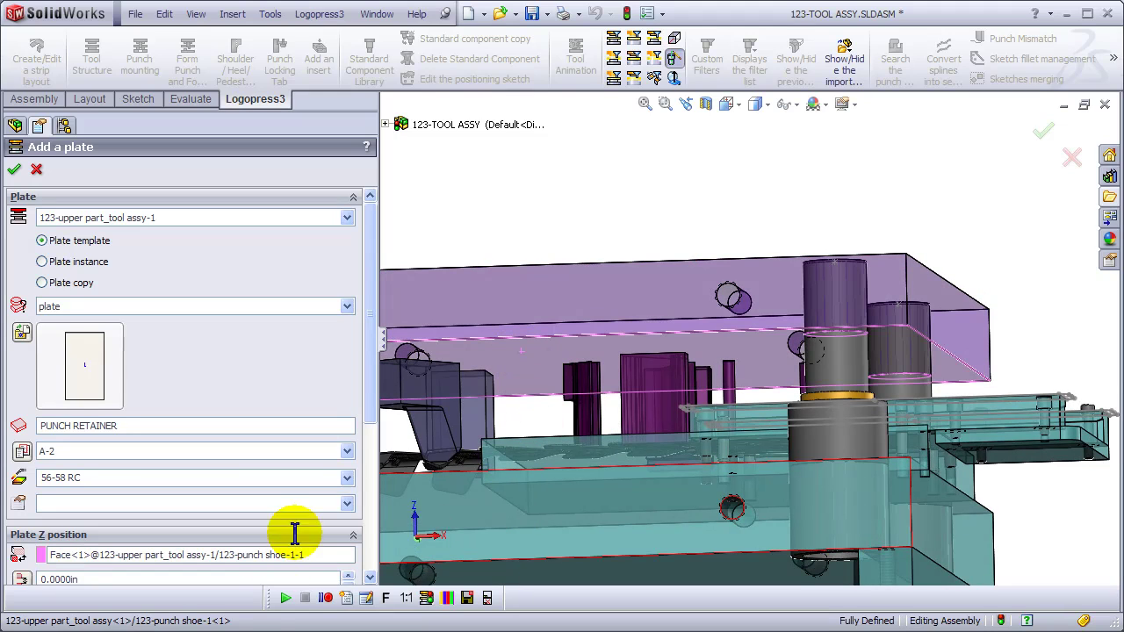
scroll(364, 425, "down", 5)
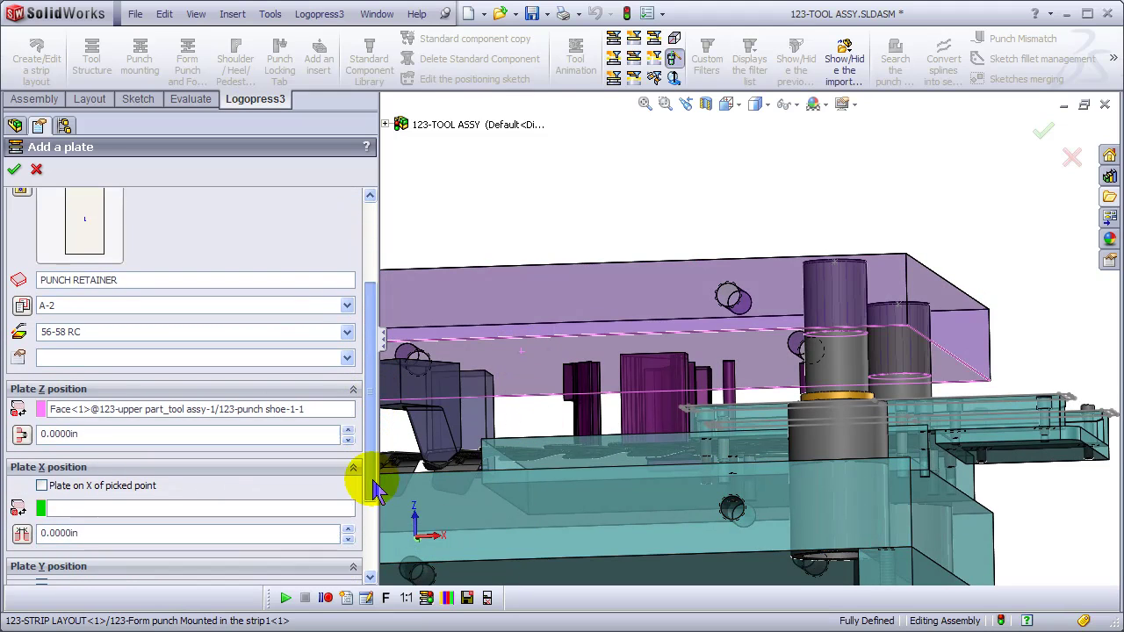
left_click(109, 509)
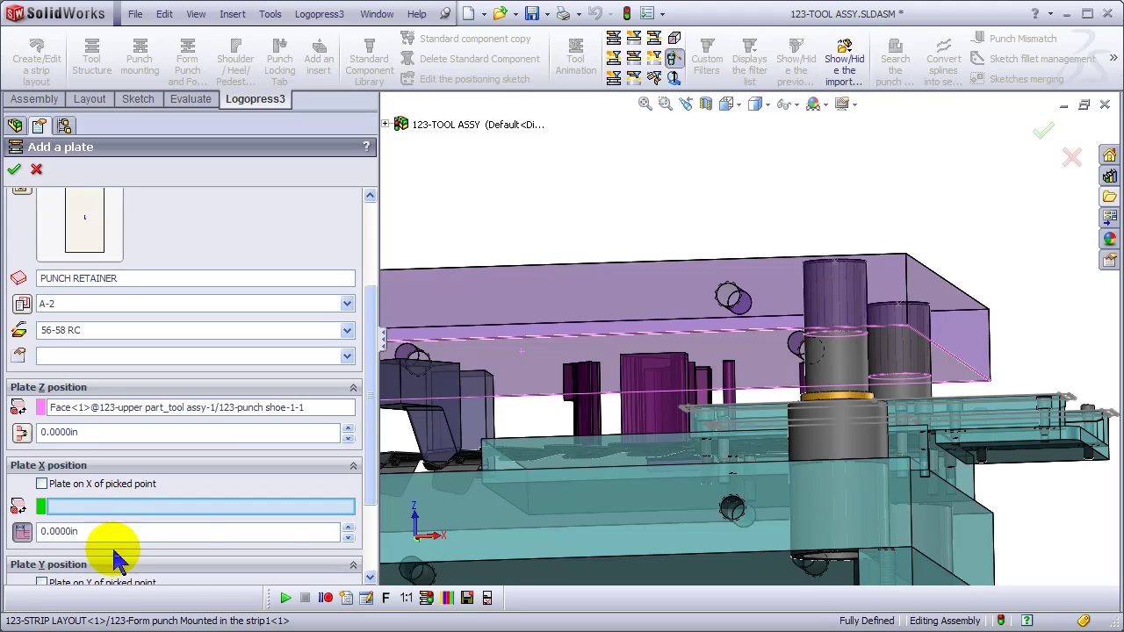
left_click(955, 334)
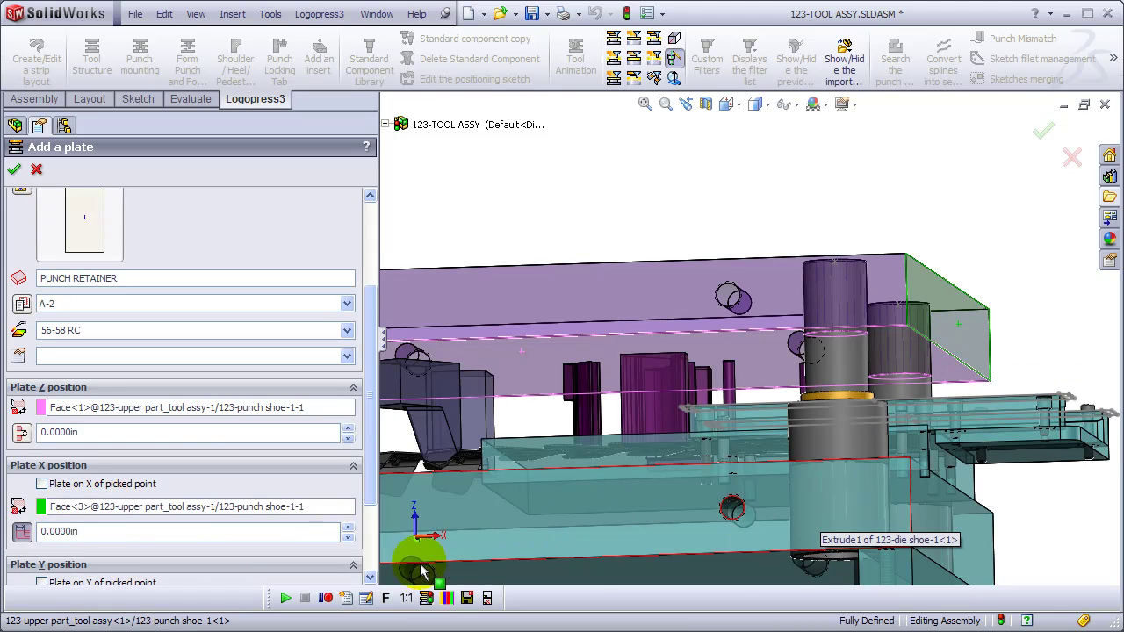
scroll(371, 457, "down", 2)
scroll(370, 470, "down", 2)
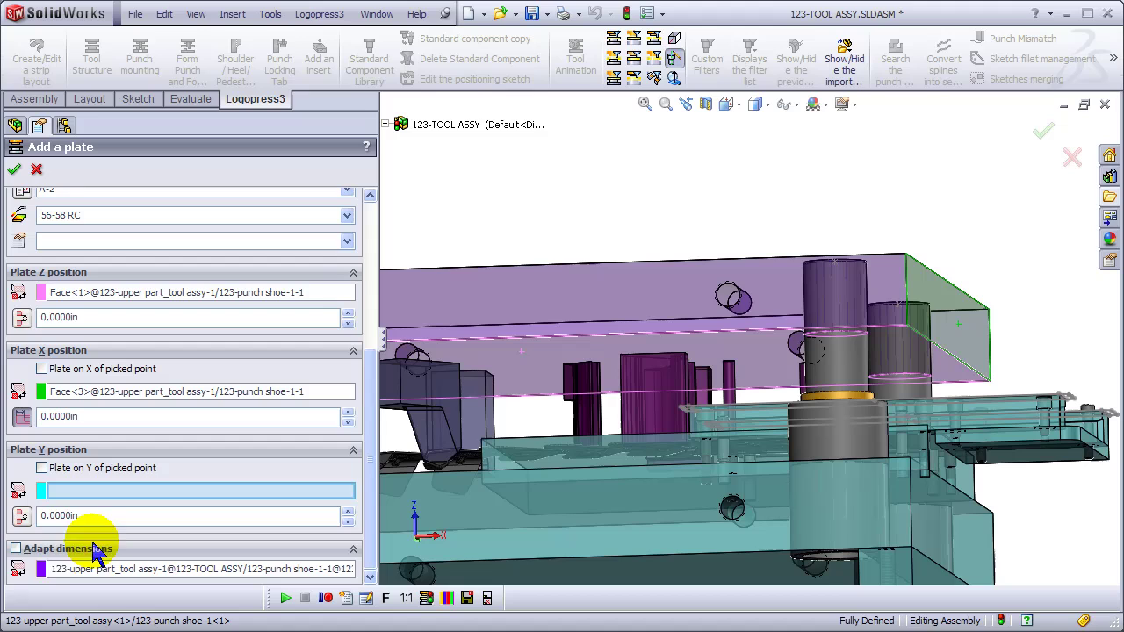
Adapt the plate dimensions from the die block and confirm the punch retainer.
left_click(15, 548)
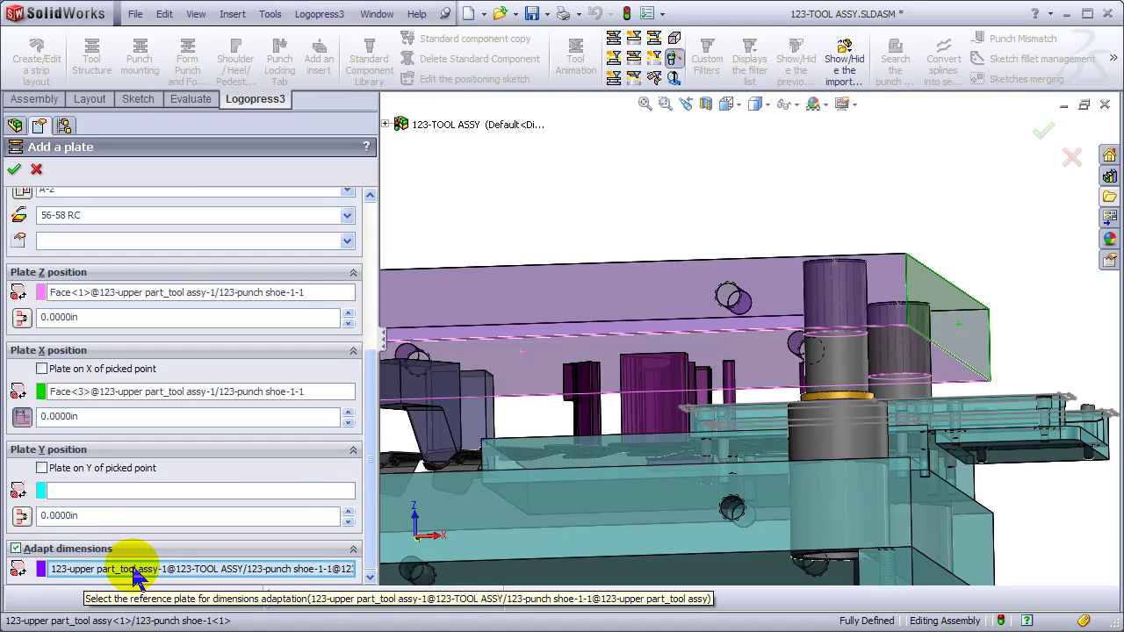
middle_click_drag(561, 501, 586, 463)
left_click(574, 439)
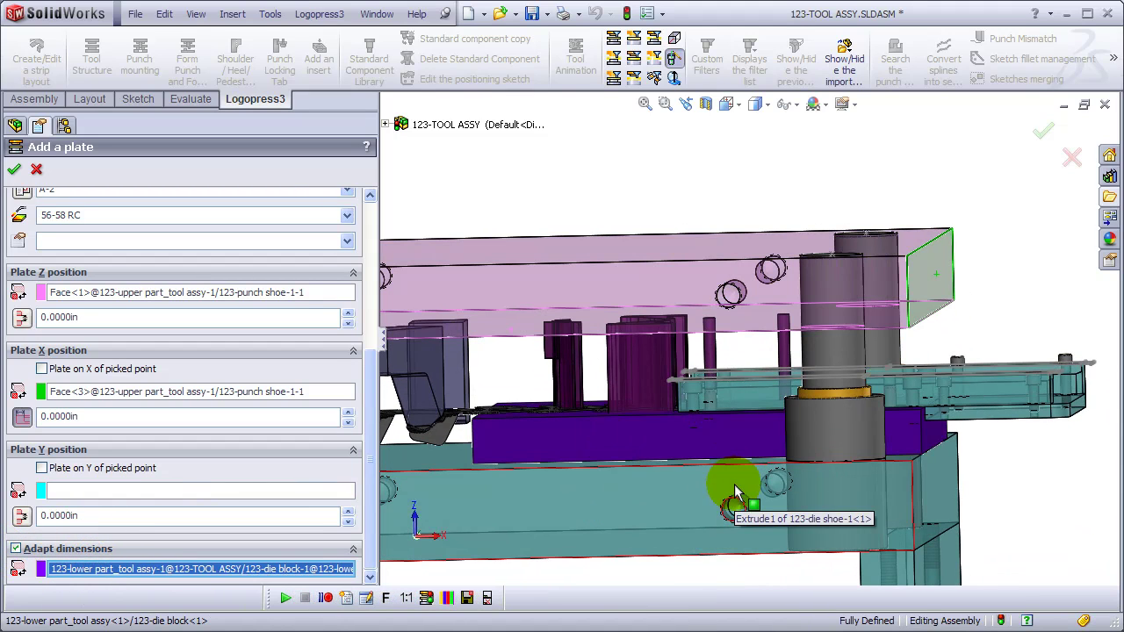
left_click(370, 210)
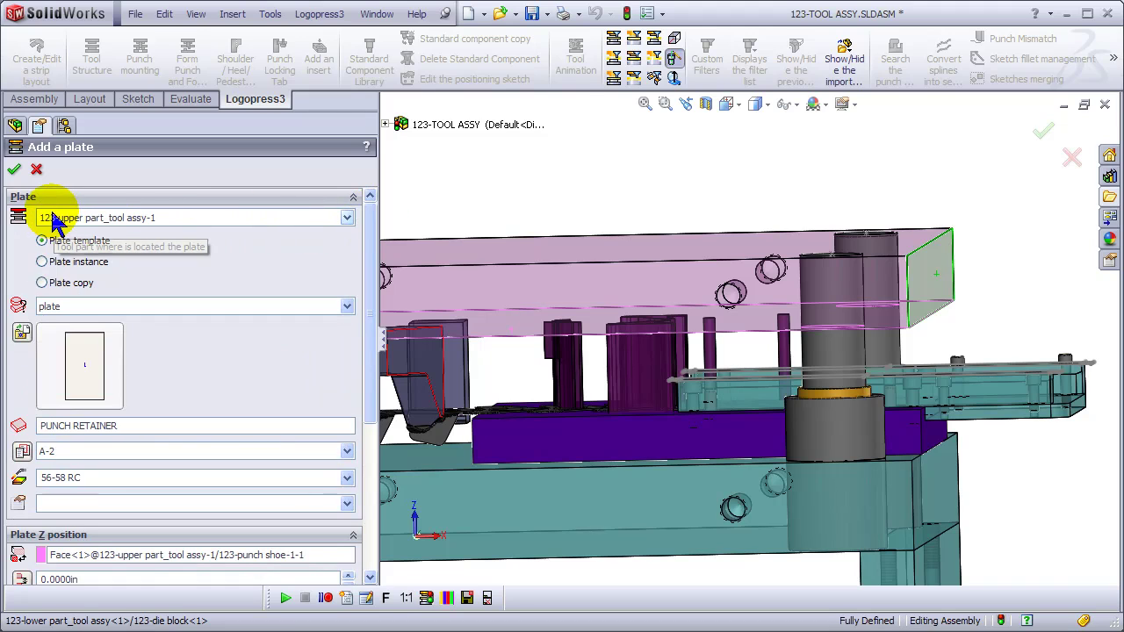
left_click(14, 169)
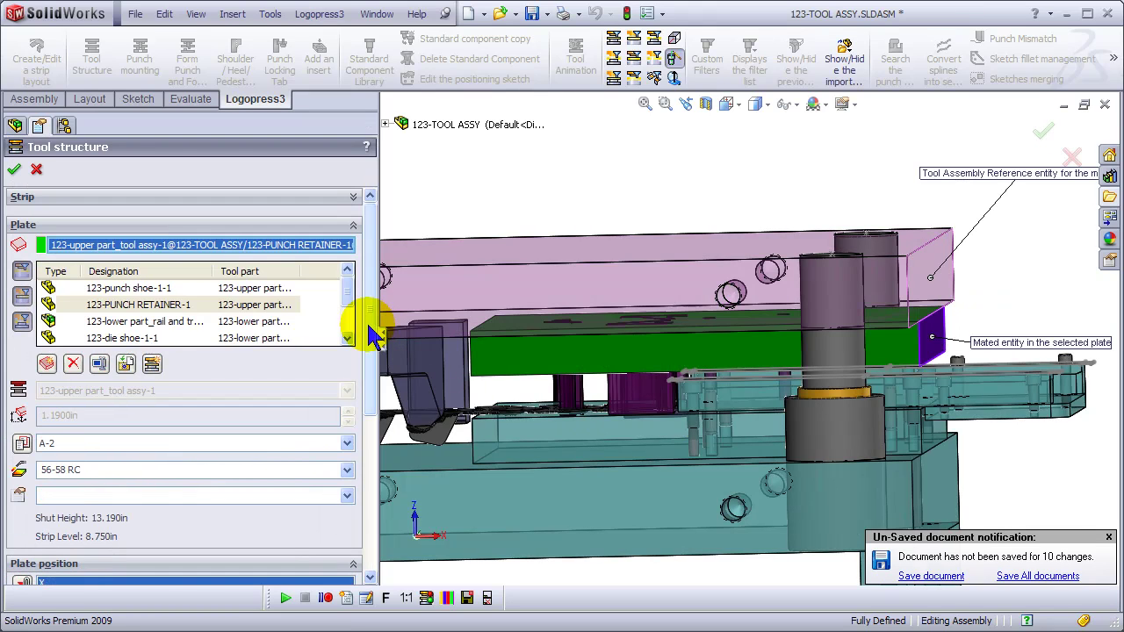
Set the punch retainer's Z thickness to 1.0000 in, then begin adding another plate.
left_click_drag(371, 332, 369, 476)
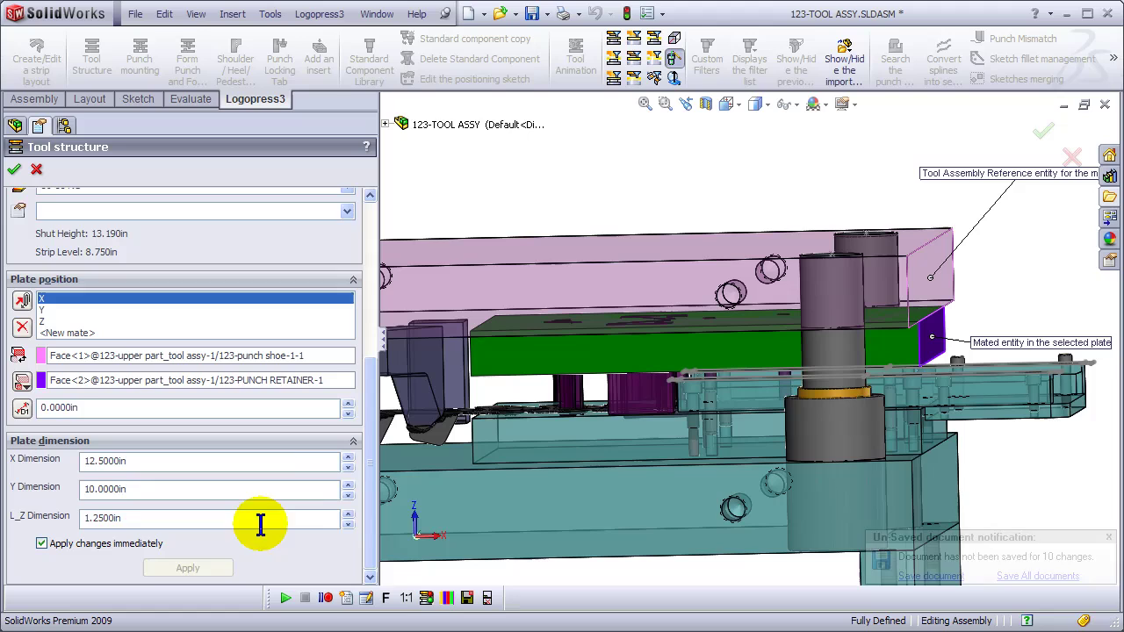
left_click_drag(147, 519, 10, 531)
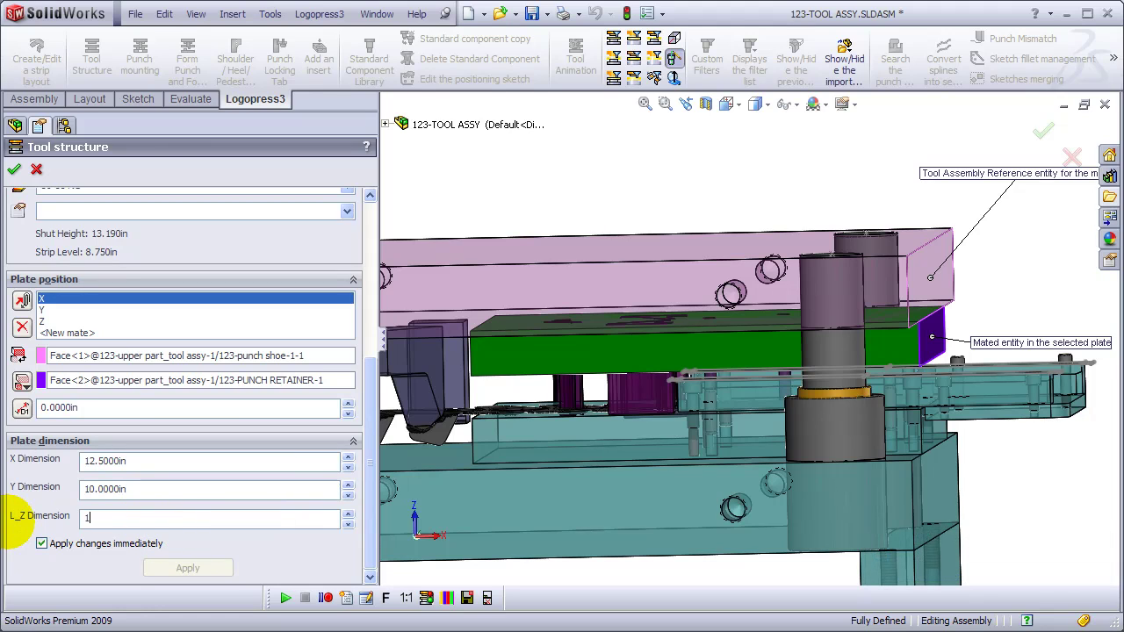
key("Return")
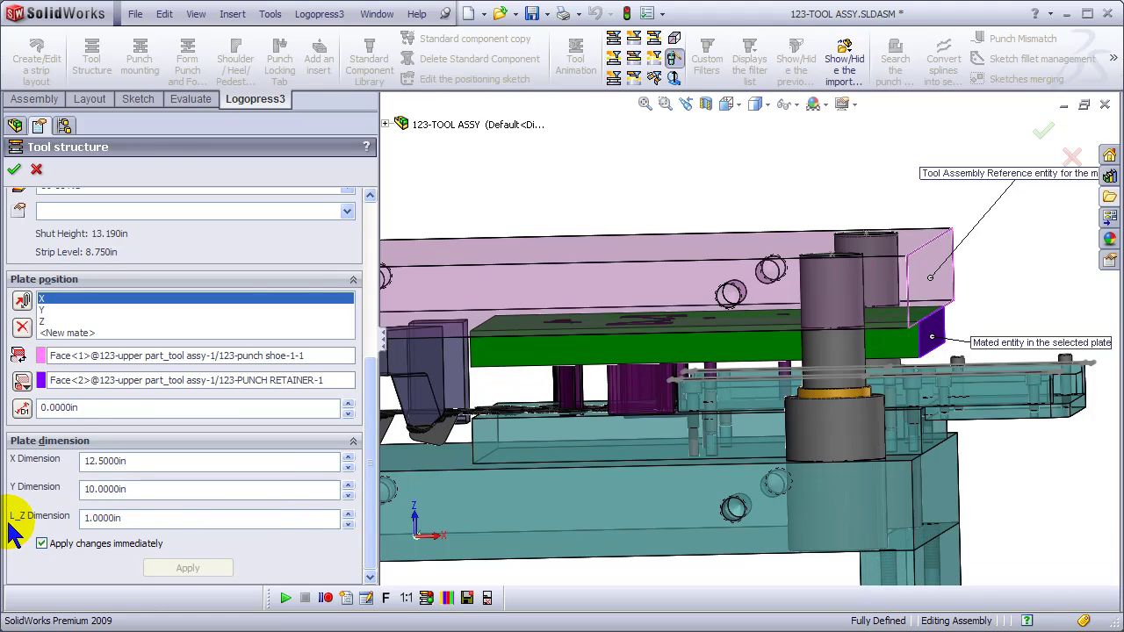
left_click(371, 220)
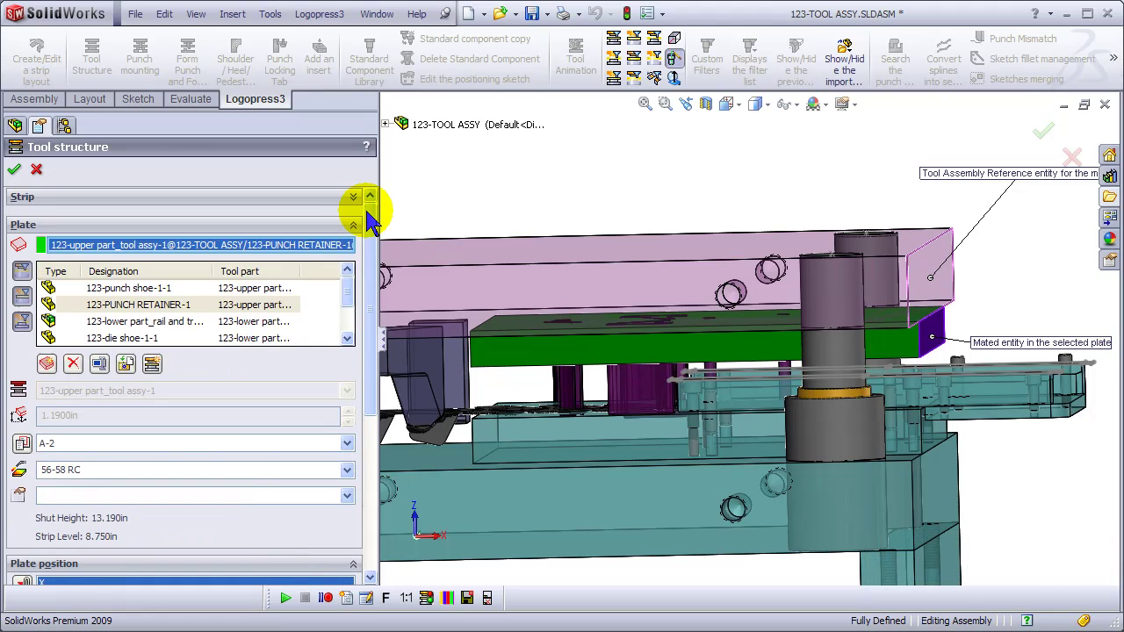
left_click(48, 368)
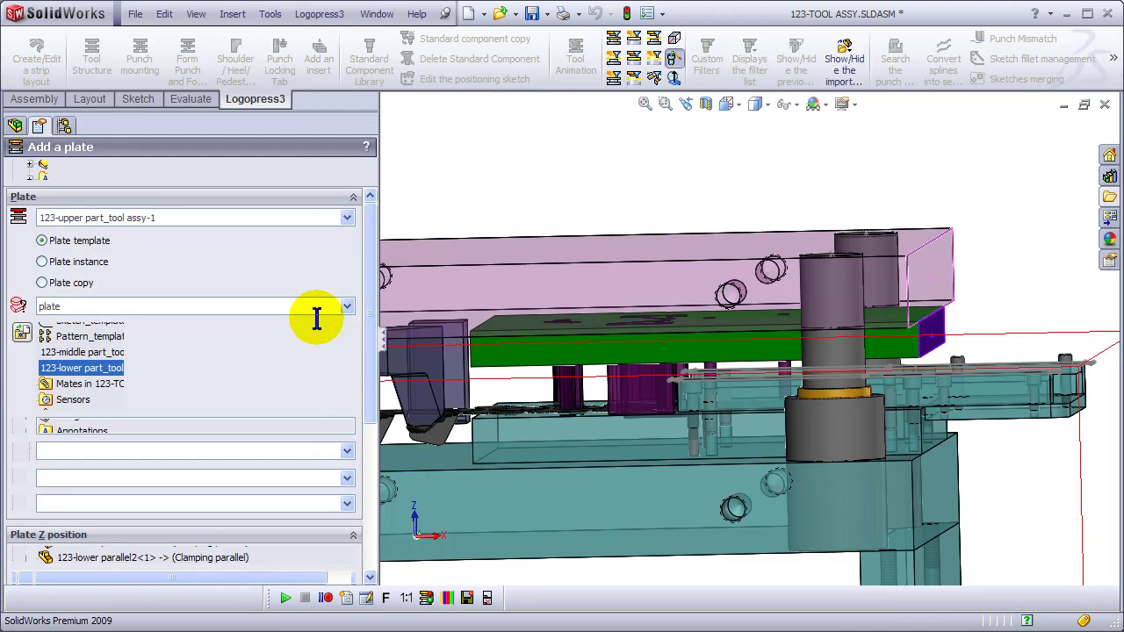
Define a STRIPPER plate in 123-middle part_tool assy-1, A-2 material, 56-58 RC.
left_click(349, 217)
left_click(120, 246)
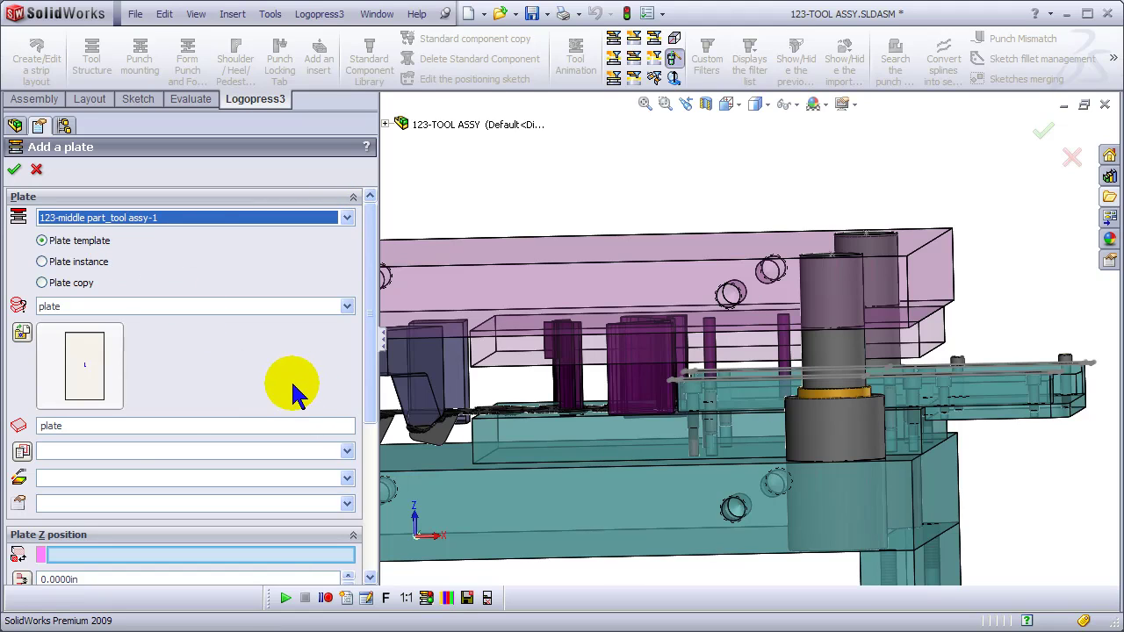
left_click(88, 427)
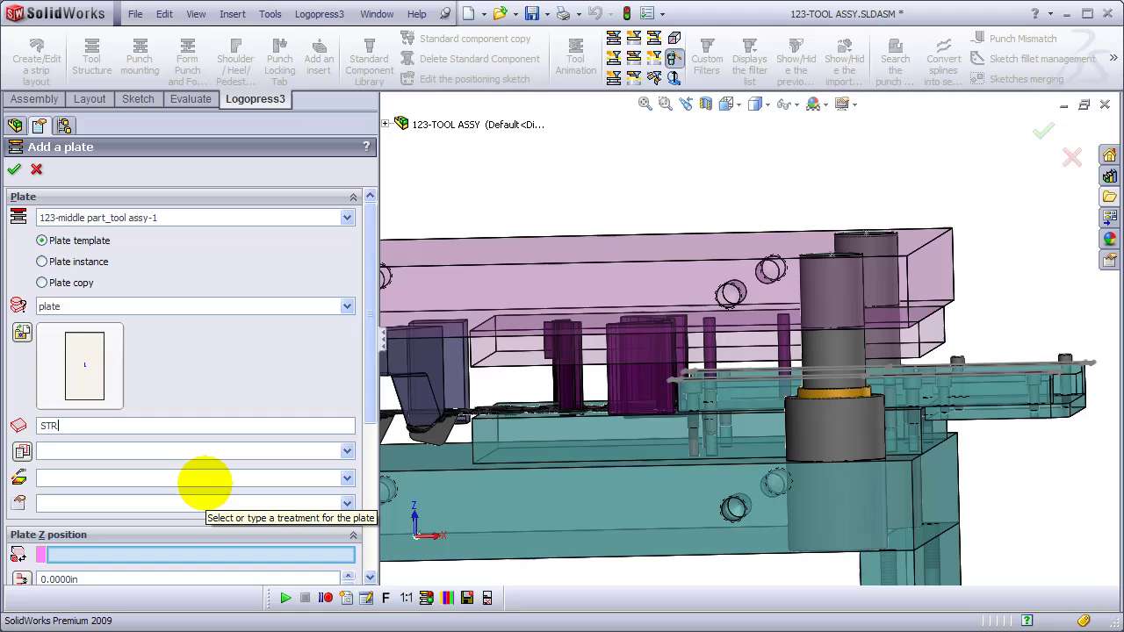
left_click(347, 454)
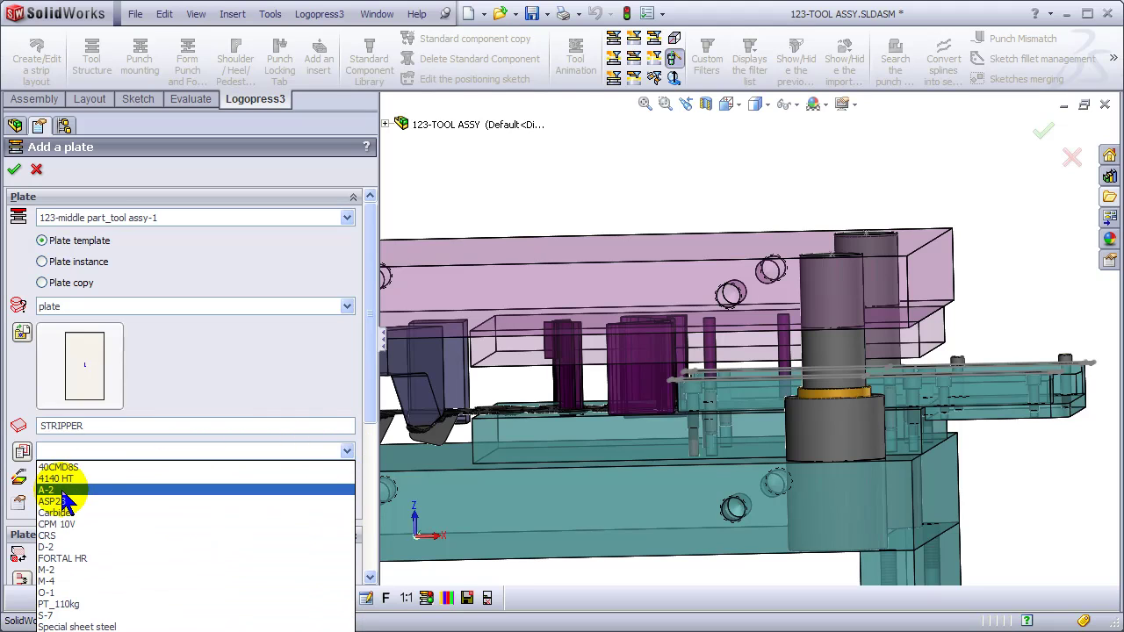
left_click(70, 491)
left_click(347, 478)
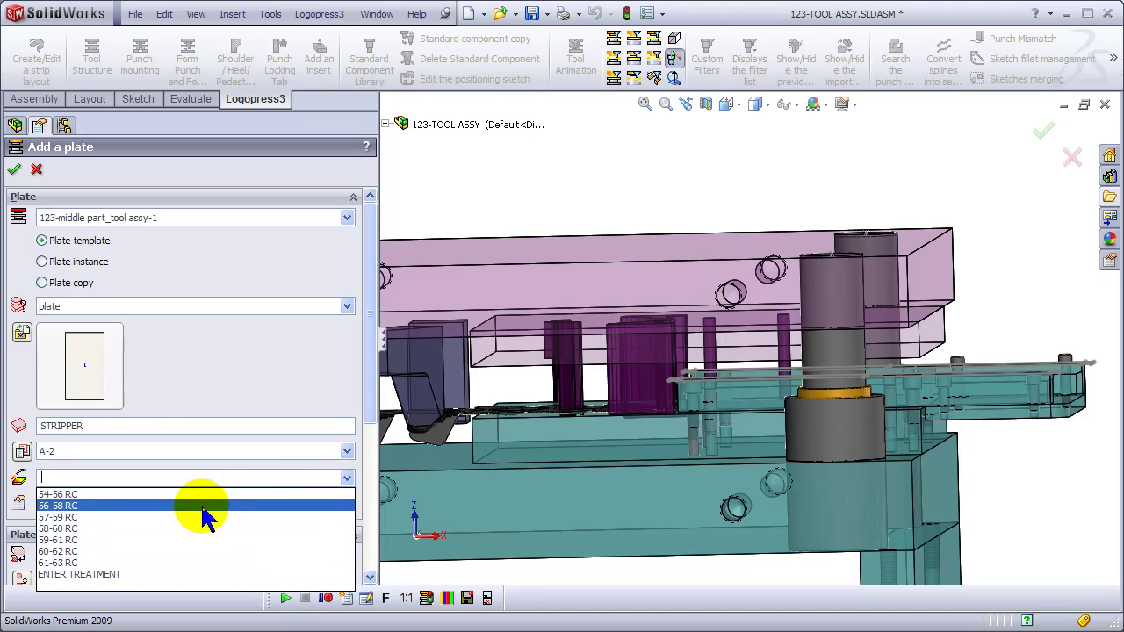
left_click(88, 506)
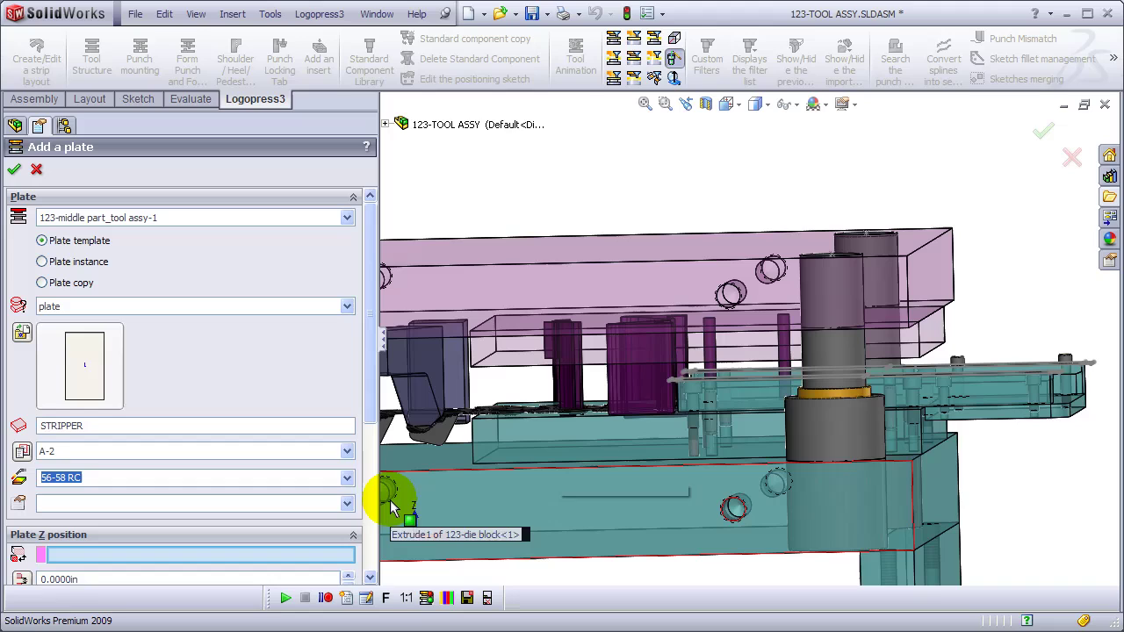
Adapt the stripper's dimensions from the punch retainer and confirm the plate.
left_click_drag(367, 409, 366, 517)
left_click_drag(103, 378, 21, 377)
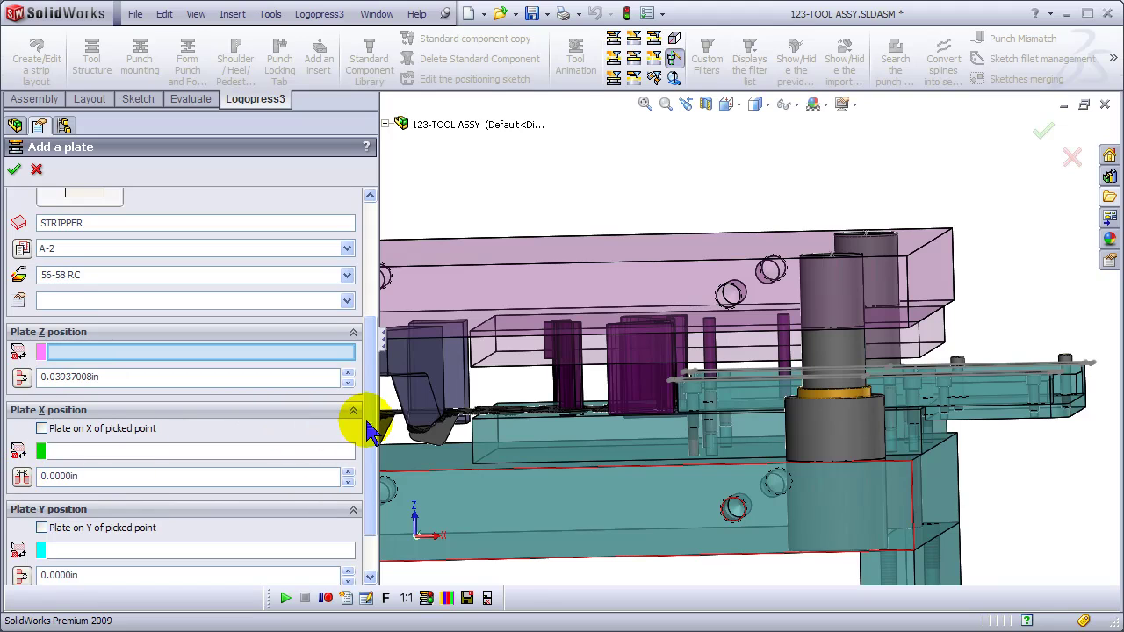
left_click_drag(364, 422, 371, 501)
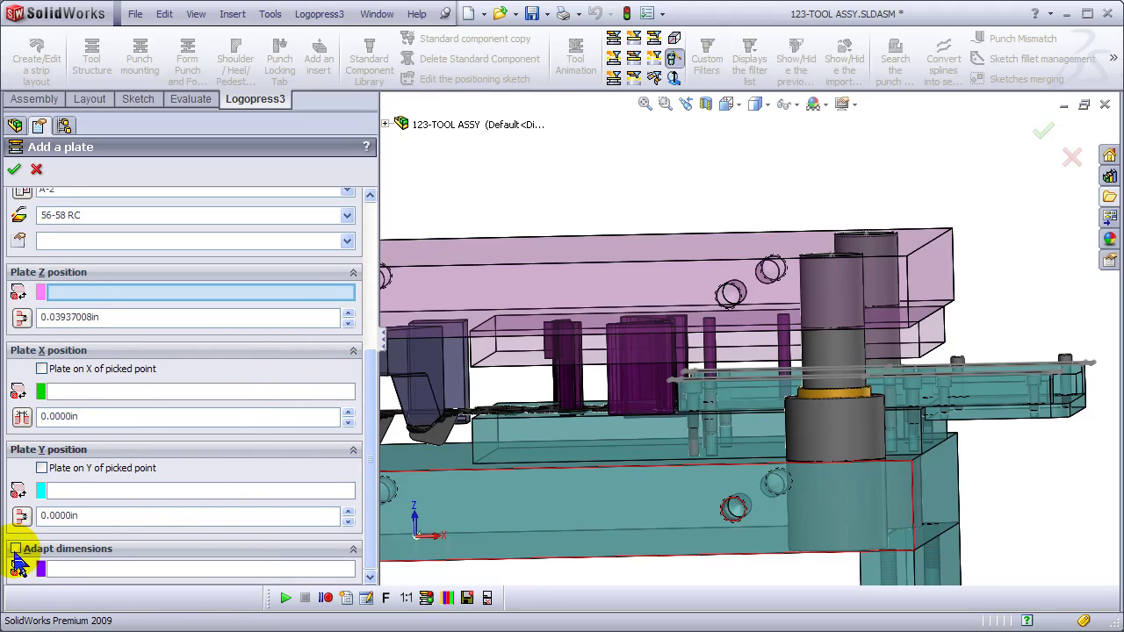
left_click(15, 549)
left_click(509, 373)
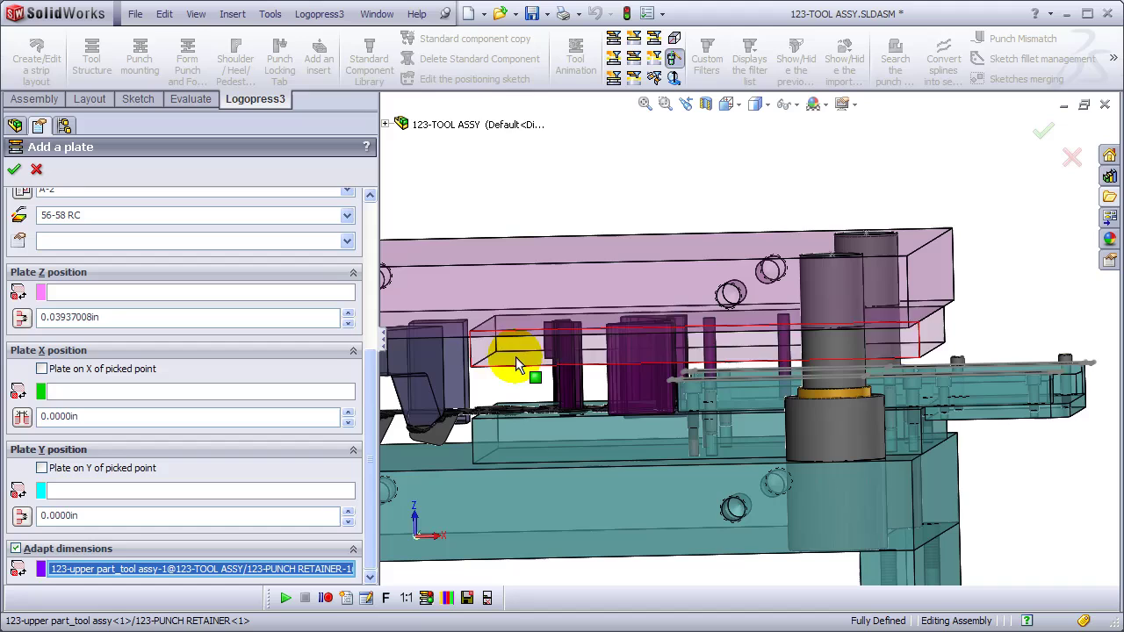
left_click(1043, 130)
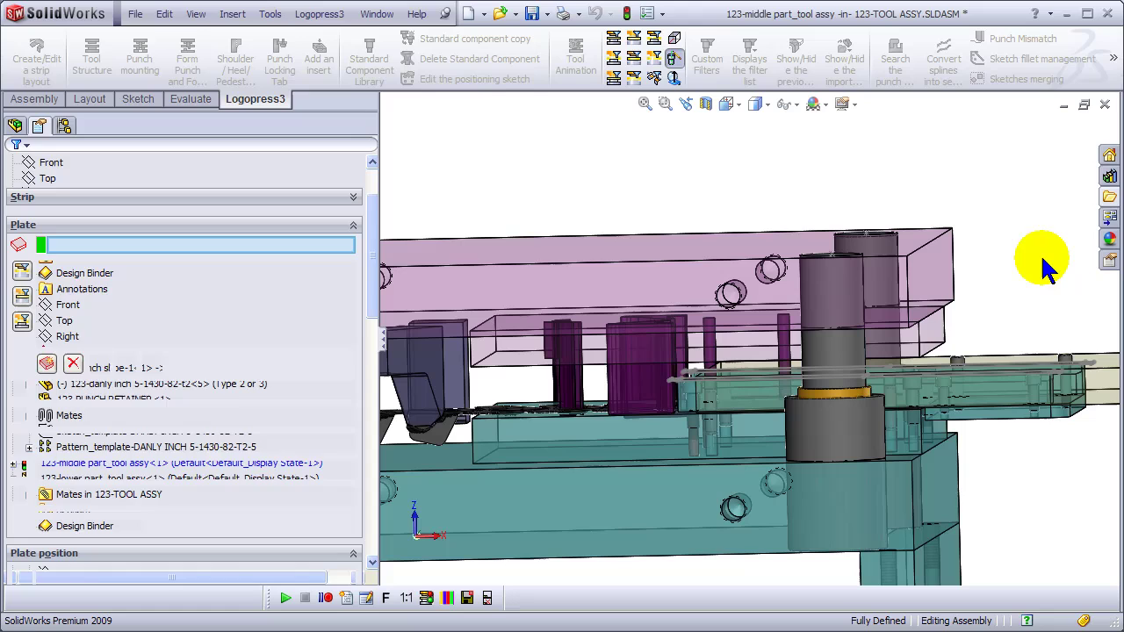
Reassign the stripper's X mate reference face and raise its L_Z Dimension to 1.1250in.
left_click(1050, 419)
middle_click_drag(1054, 417, 1041, 419)
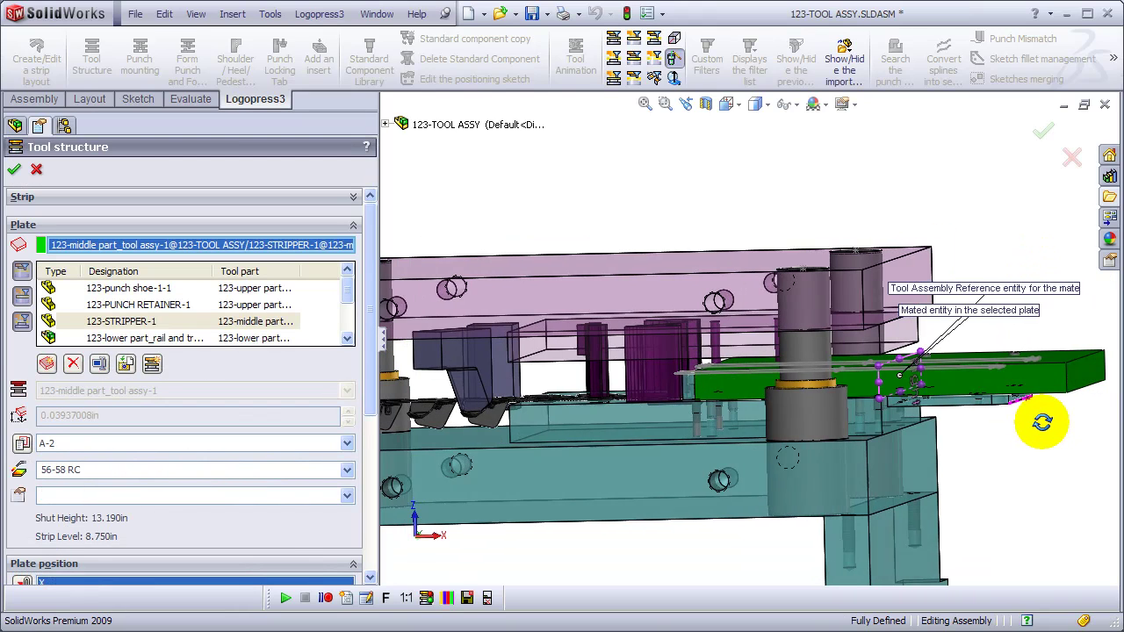
left_click_drag(377, 347, 377, 491)
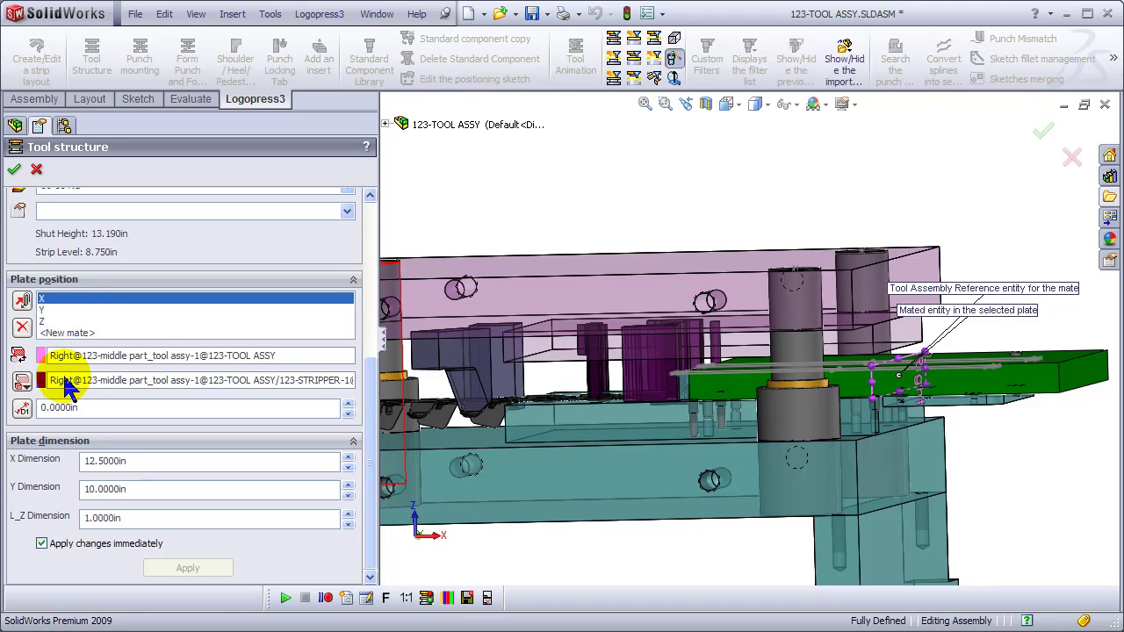
left_click(133, 383)
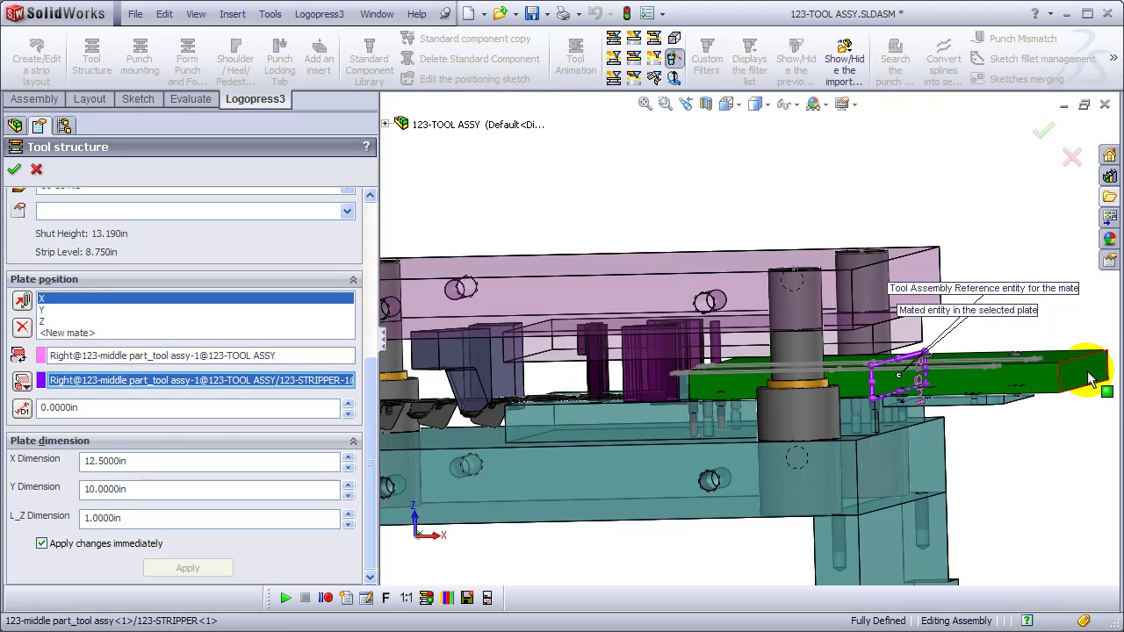
key("Return")
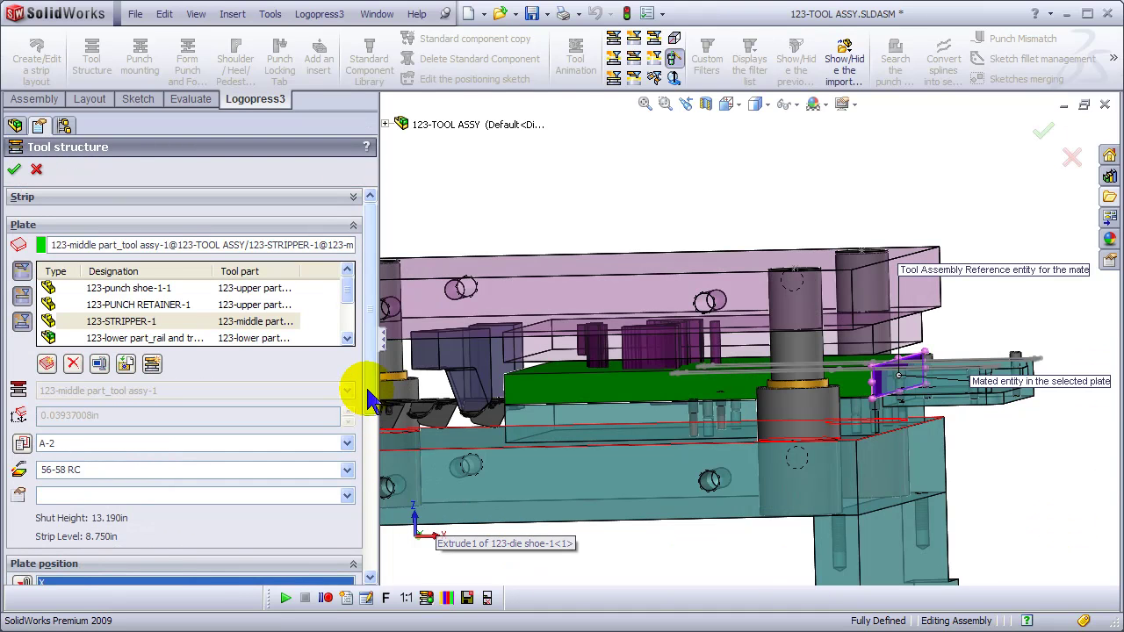
left_click_drag(369, 399, 376, 553)
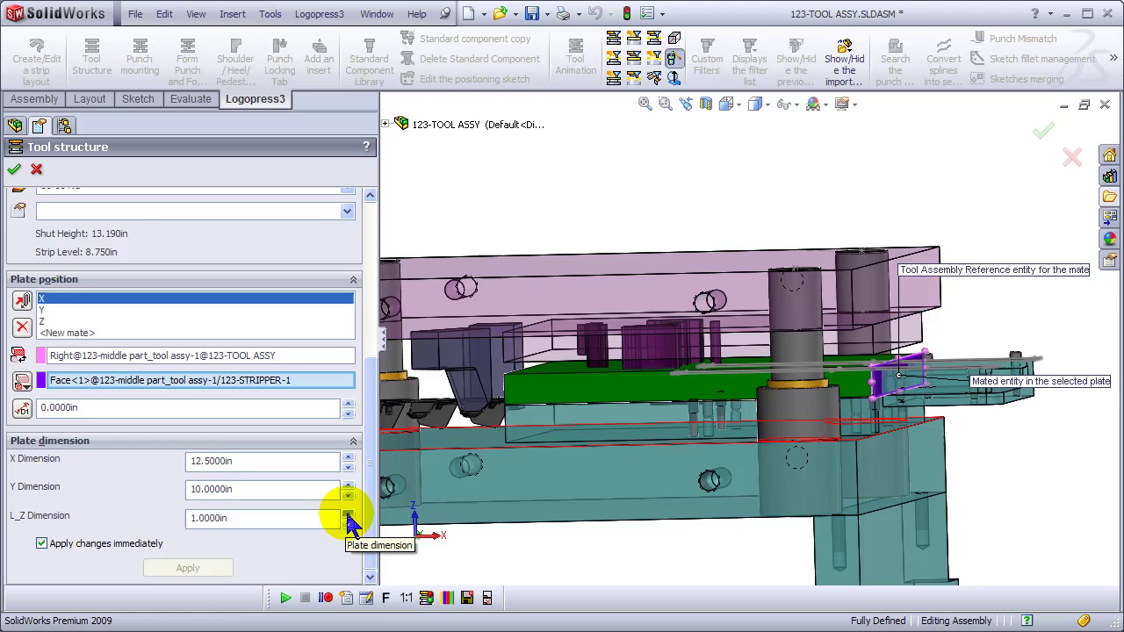
left_click(348, 513)
right_click(1023, 458)
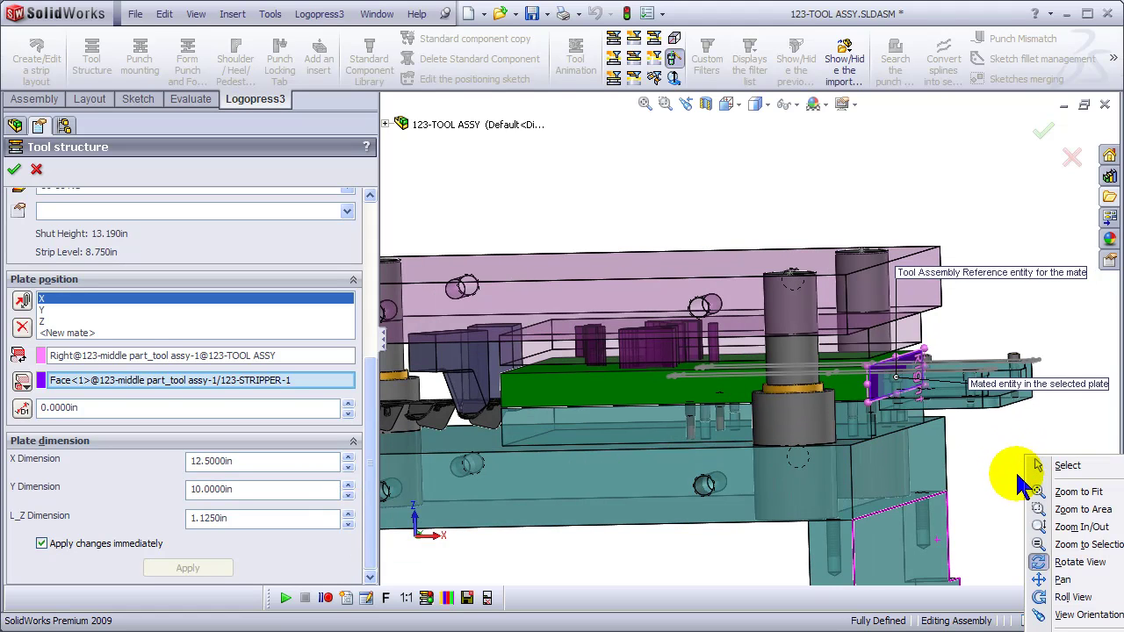
left_click(974, 444)
middle_click_drag(973, 444, 716, 446)
left_click(1041, 132)
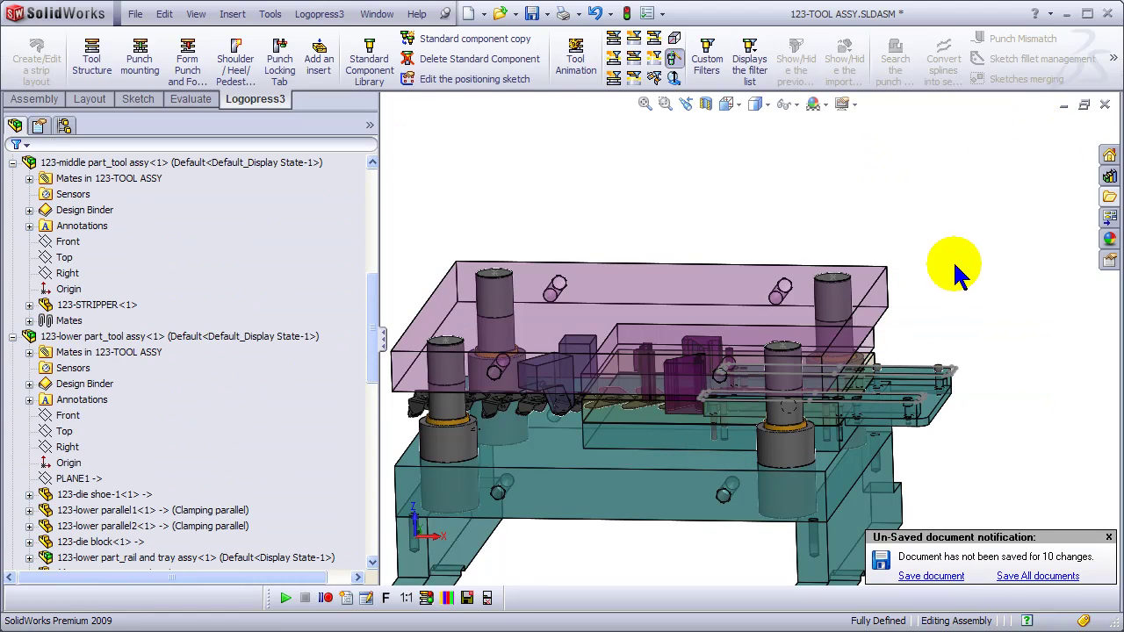
Edit the stripper in place and start a new sketch on its face.
mouse_move(954, 263)
middle_mouse_down()
mouse_move(953, 234)
mouse_move(934, 258)
middle_mouse_up()
scroll(782, 373, "down", 5)
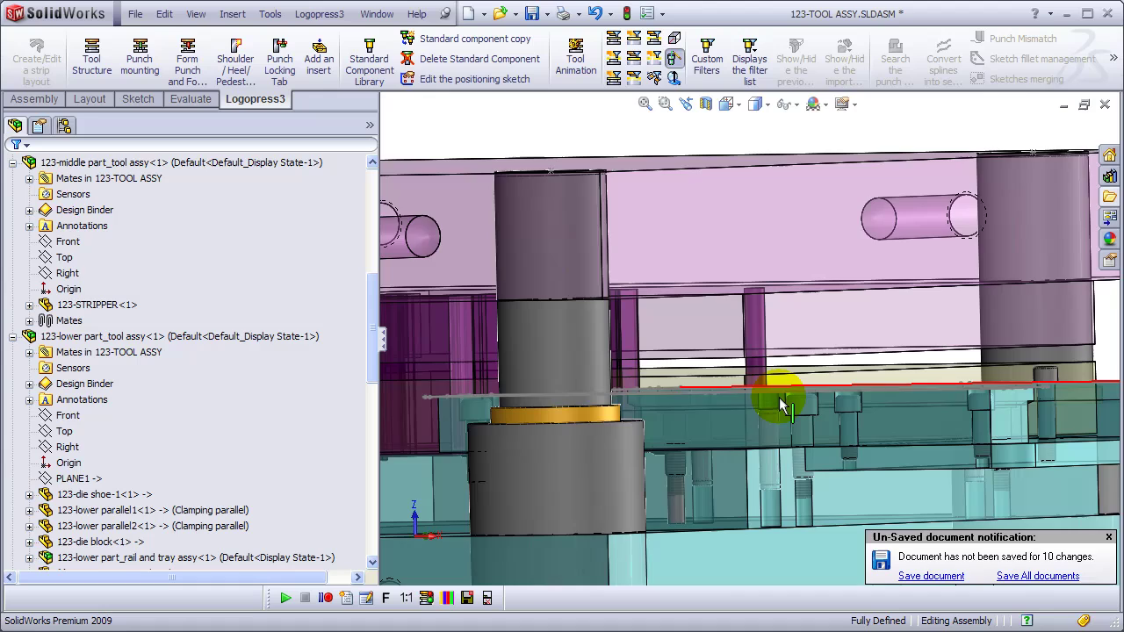
left_click(795, 369)
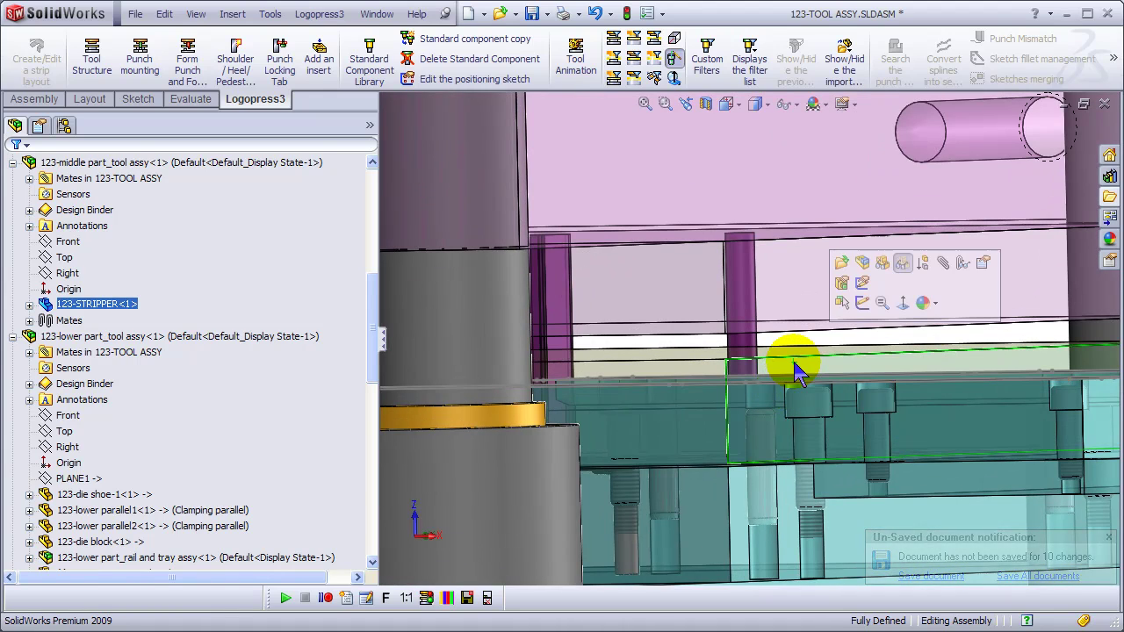
left_click(863, 265)
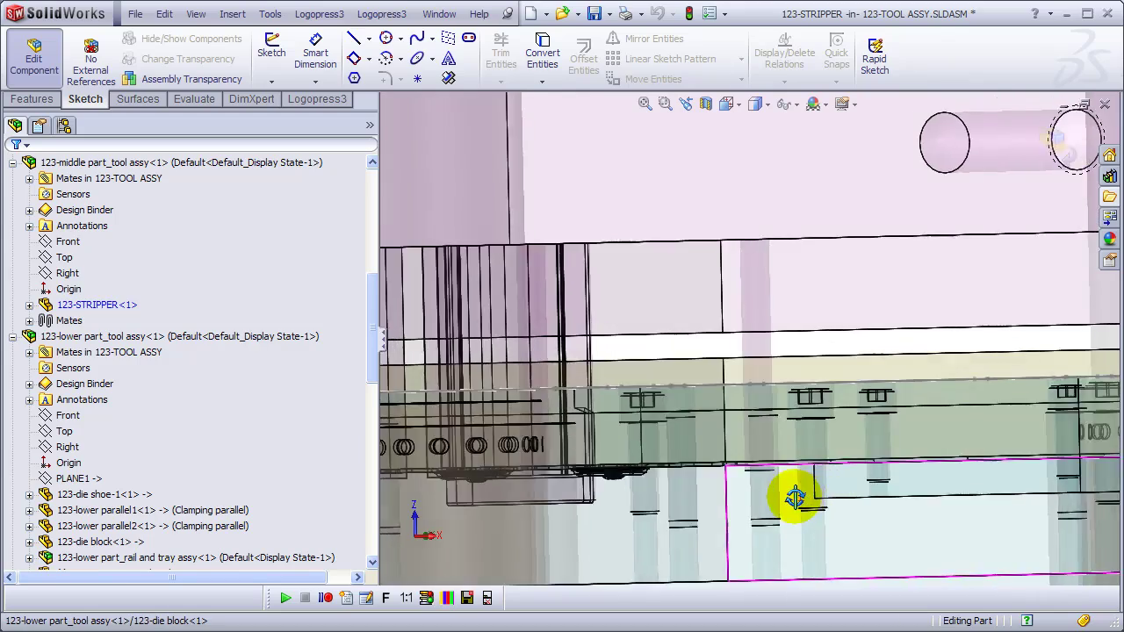
middle_click_drag(795, 497, 707, 469)
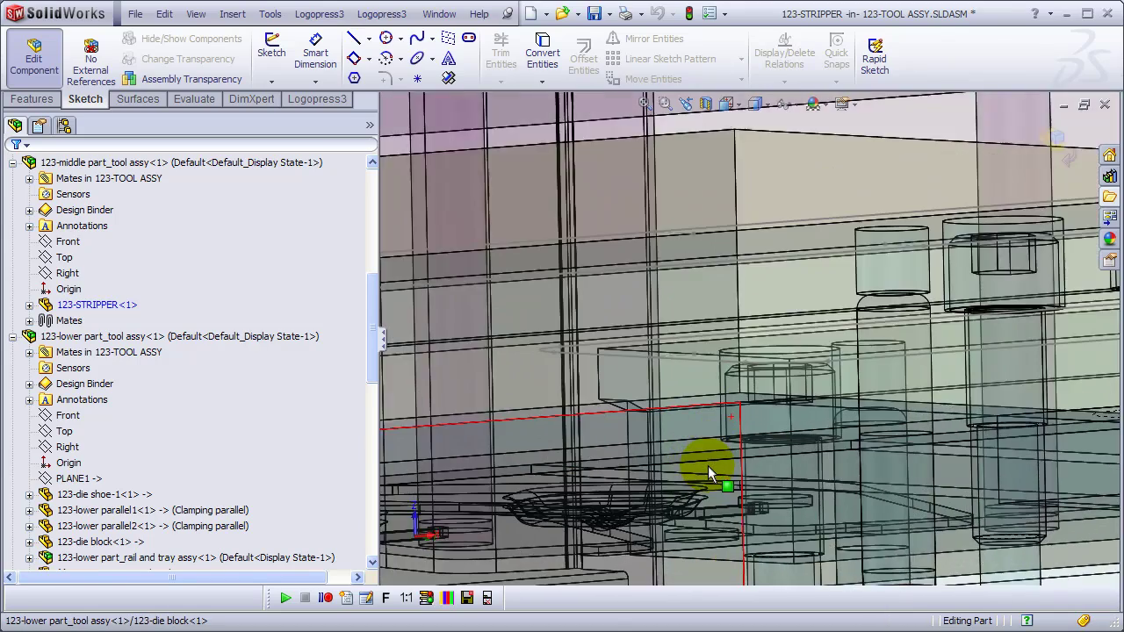
scroll(708, 465, "down", 3)
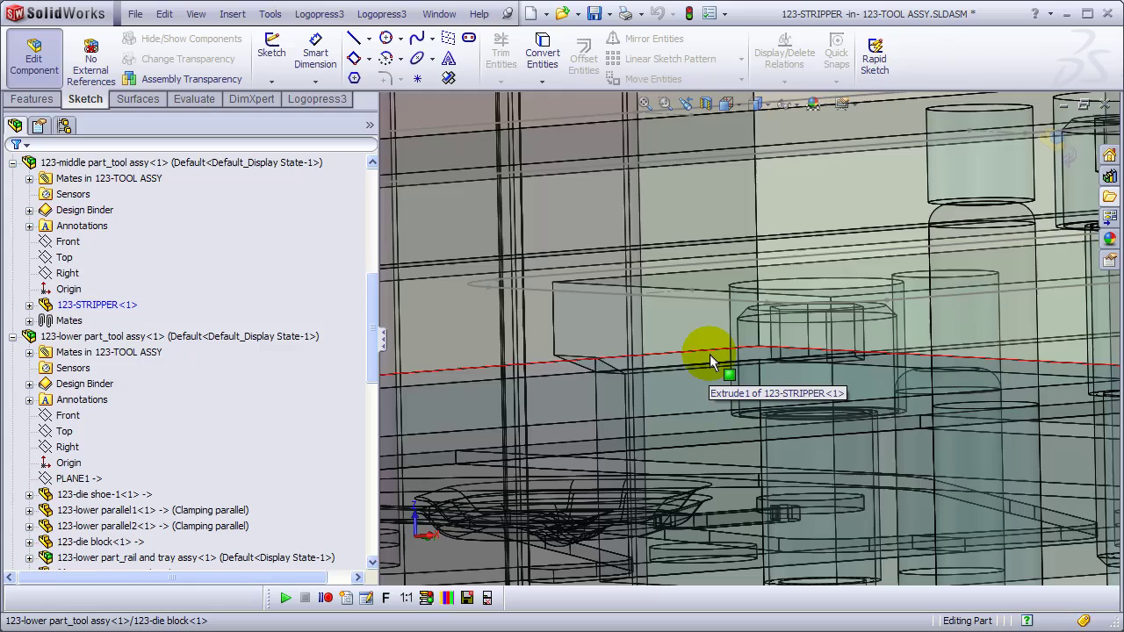
left_click(709, 354)
left_click(762, 294)
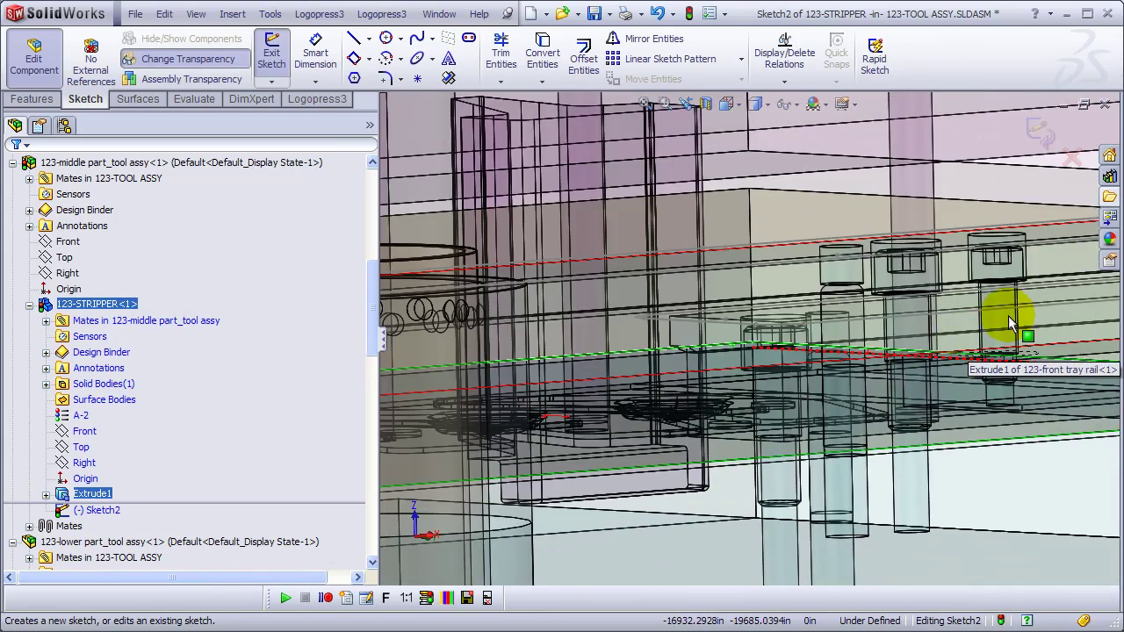
Convert the chained stock tray edges into the stripper sketch.
scroll(1018, 334, "up", 5)
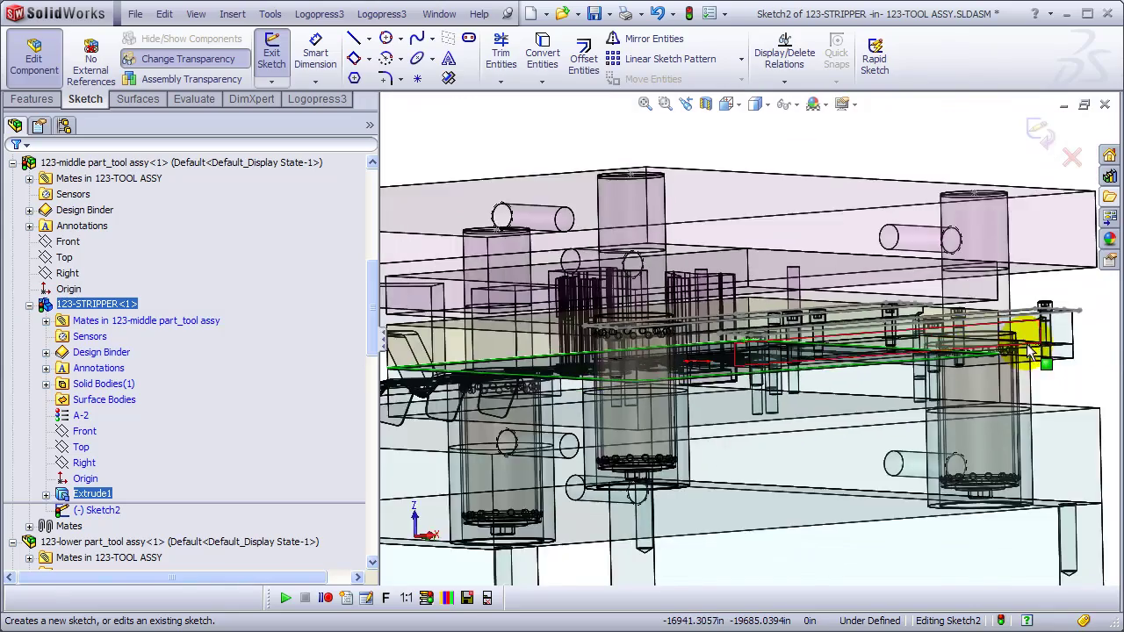
middle_click_drag(1032, 349, 940, 469)
scroll(931, 474, "down", 4)
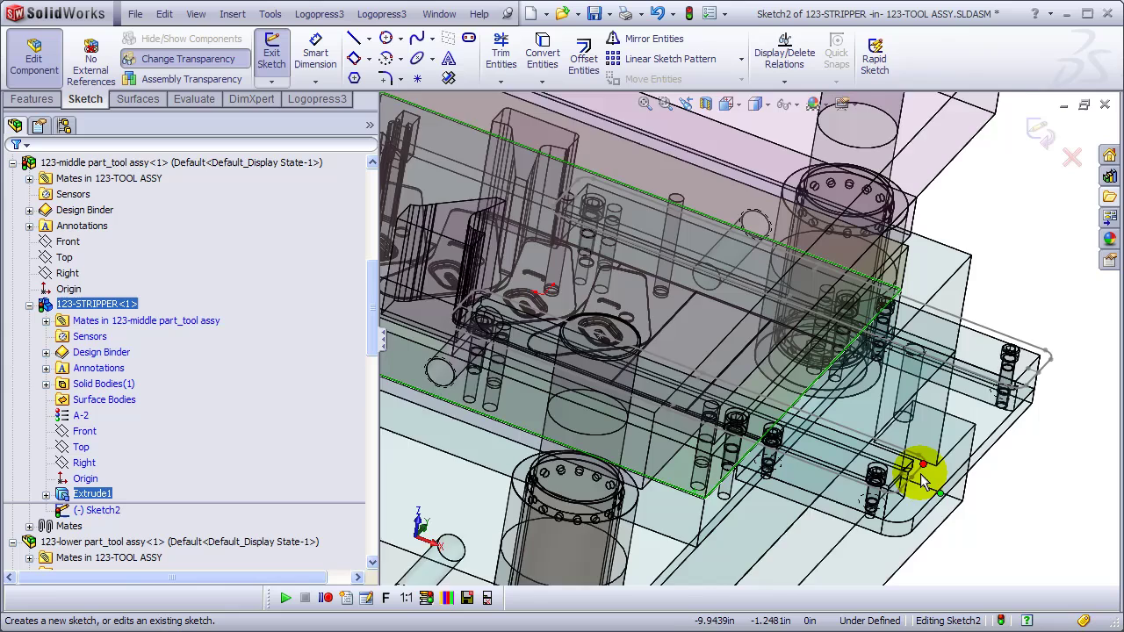
scroll(913, 478, "down", 2)
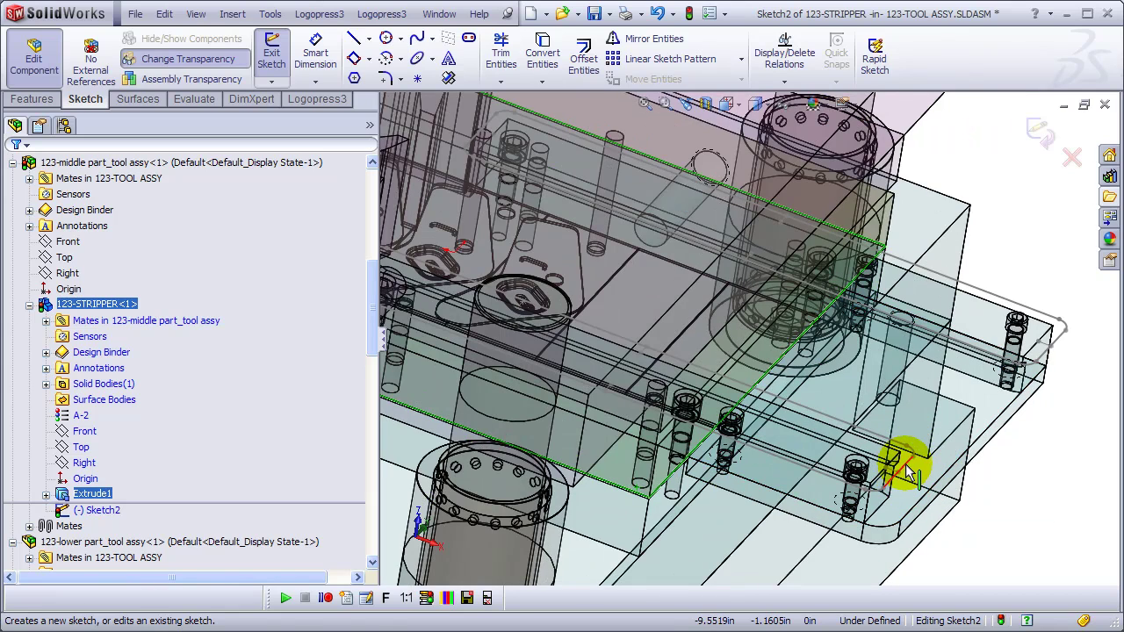
right_click(904, 470)
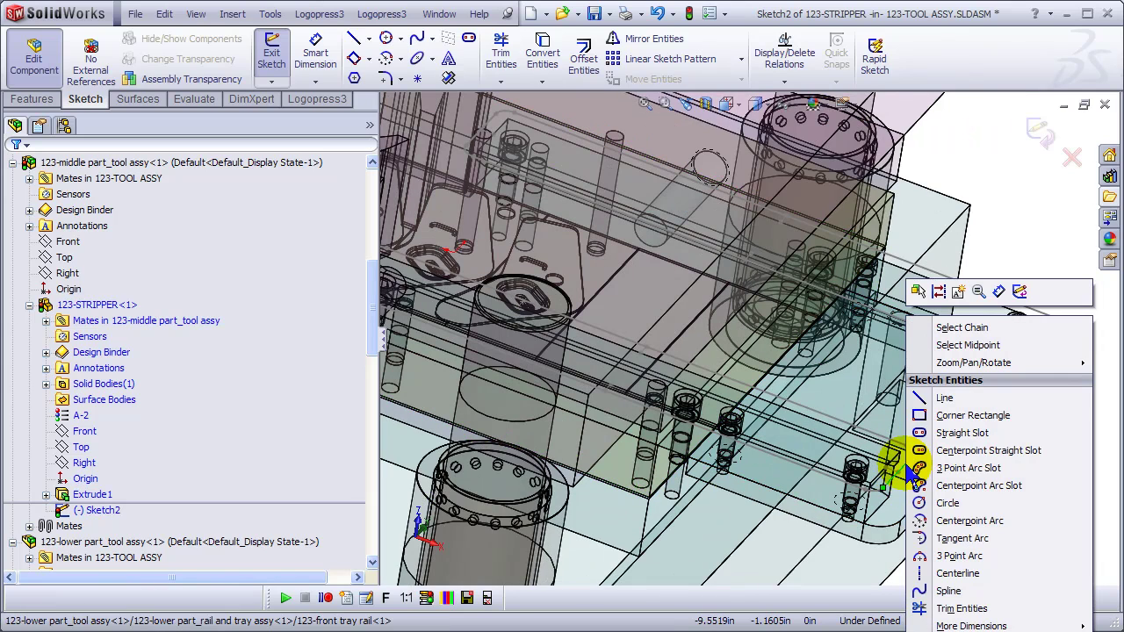
left_click(961, 327)
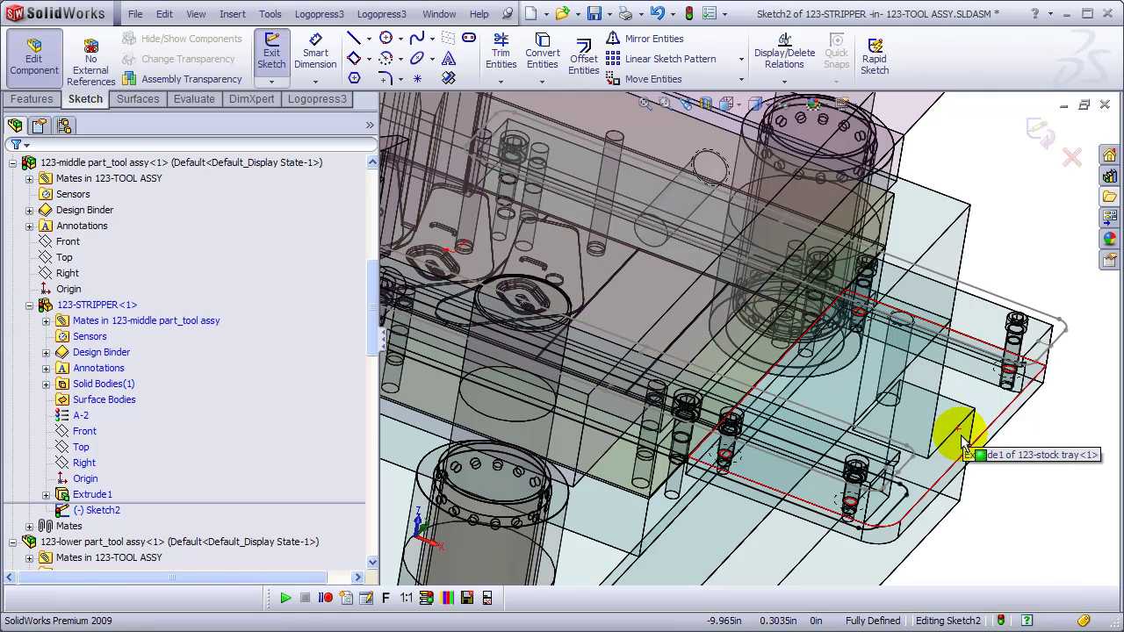
key("Escape")
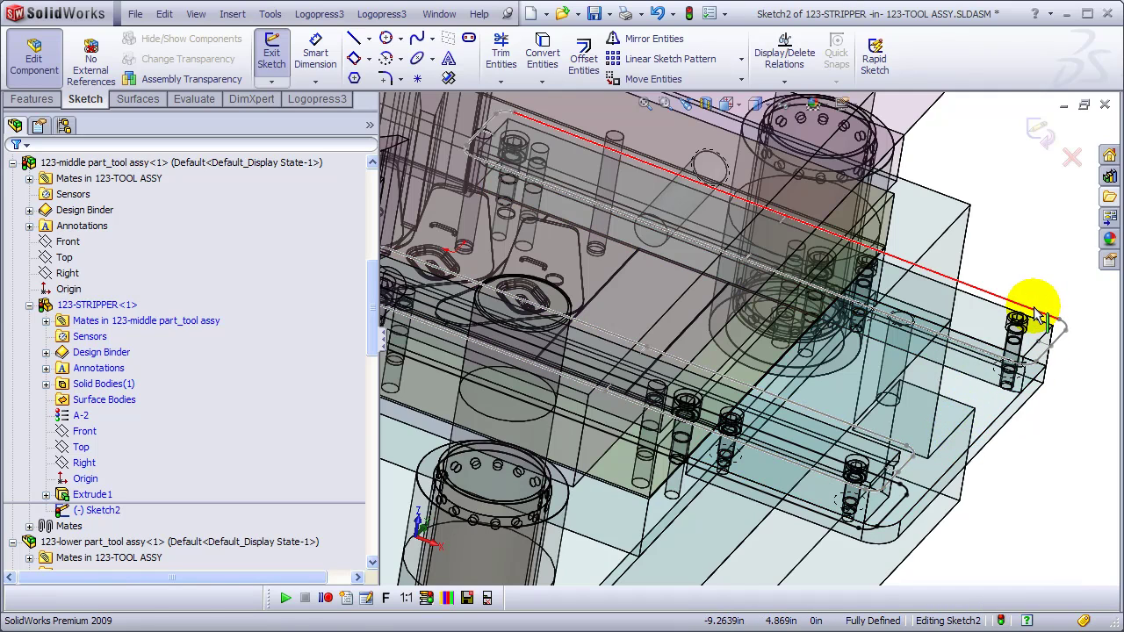
Convert the rear tray rail edge chain, then begin an extruded cut from the sketch.
right_click(1039, 313)
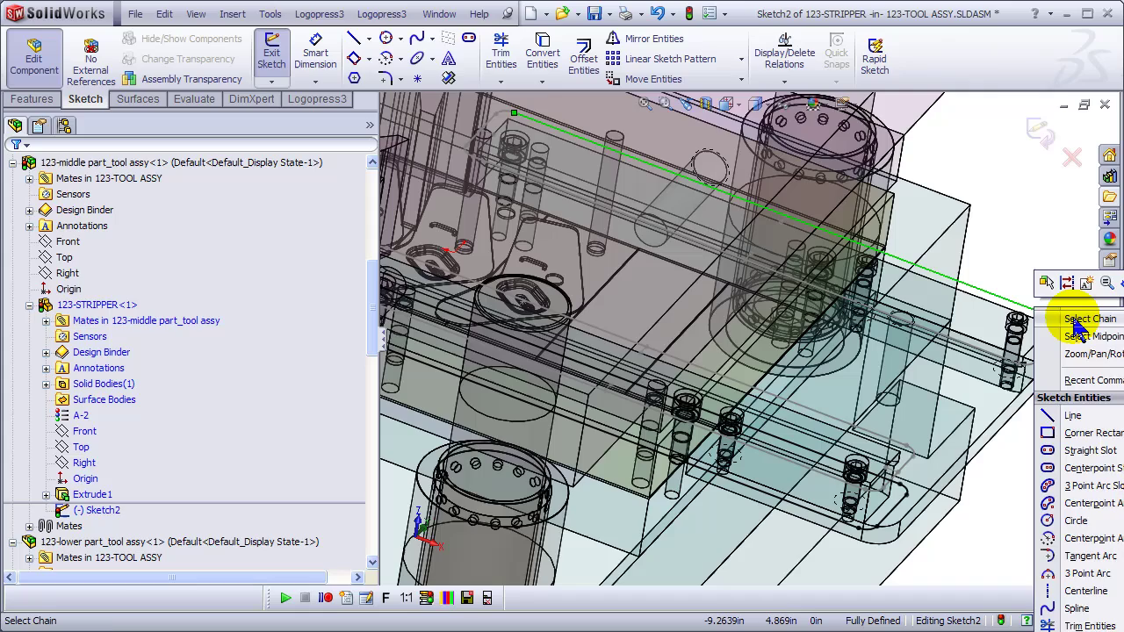
left_click(1076, 321)
left_click(1030, 277)
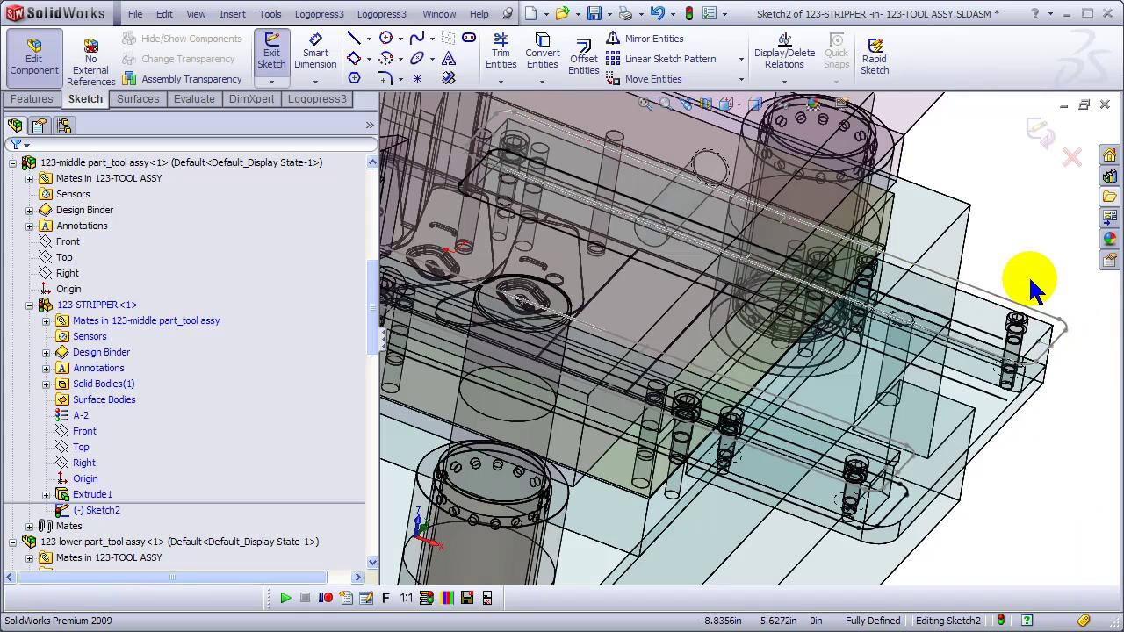
middle_click_drag(1056, 402, 1035, 418)
key("ctrl+e")
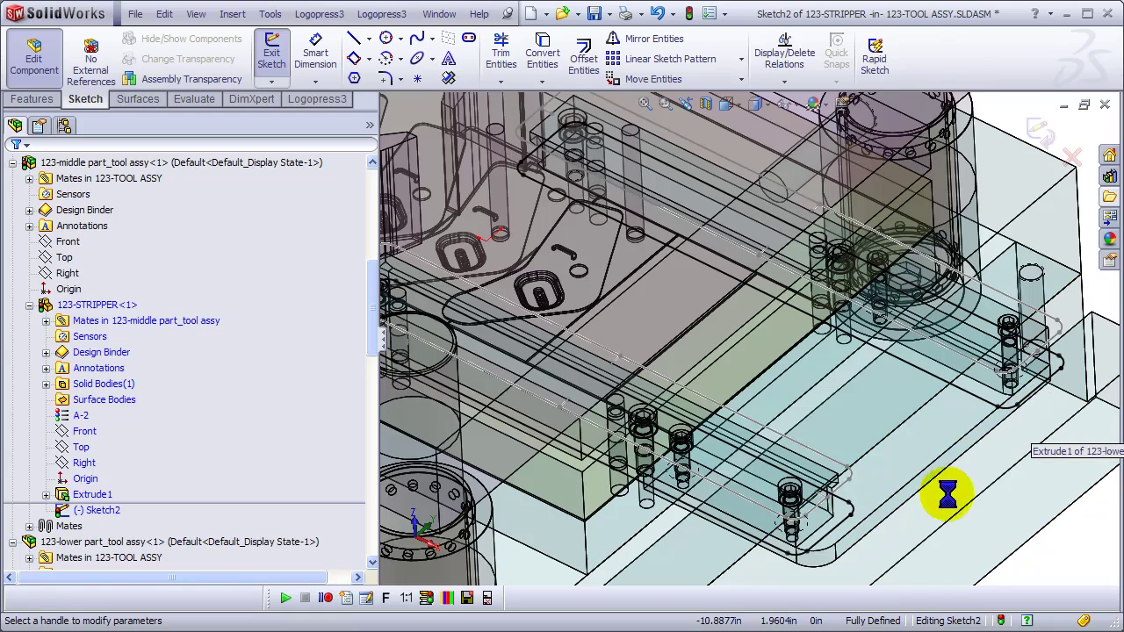
middle_click_drag(938, 493, 939, 457)
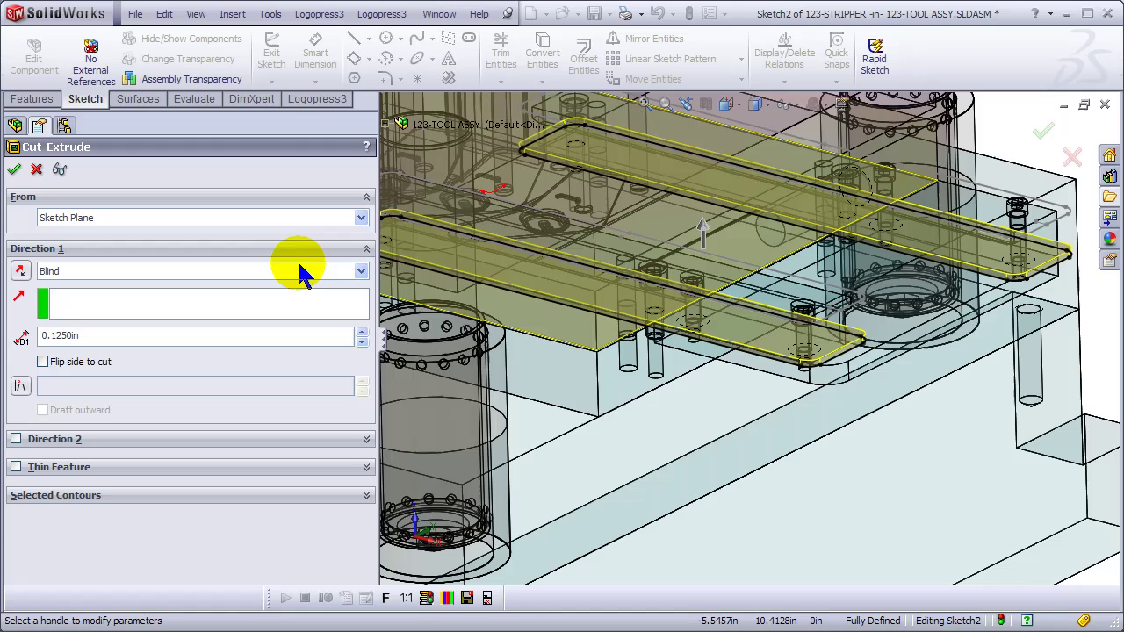
End the cut Offset From Surface at the tray rail face, reversed, with a 0.0050in offset.
left_click(360, 272)
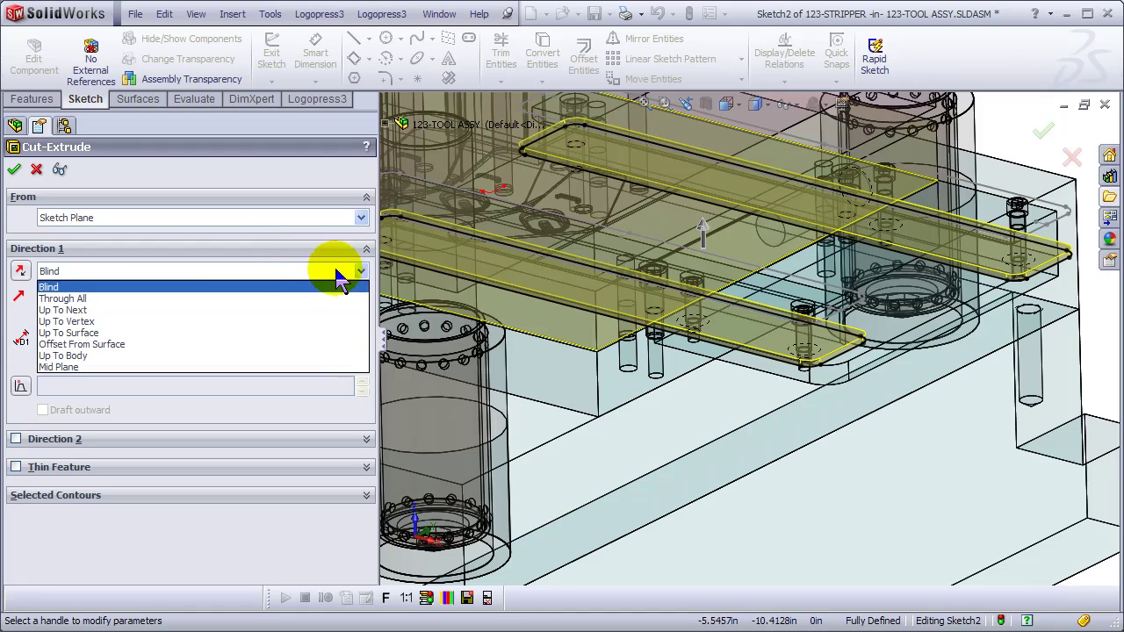
left_click(97, 344)
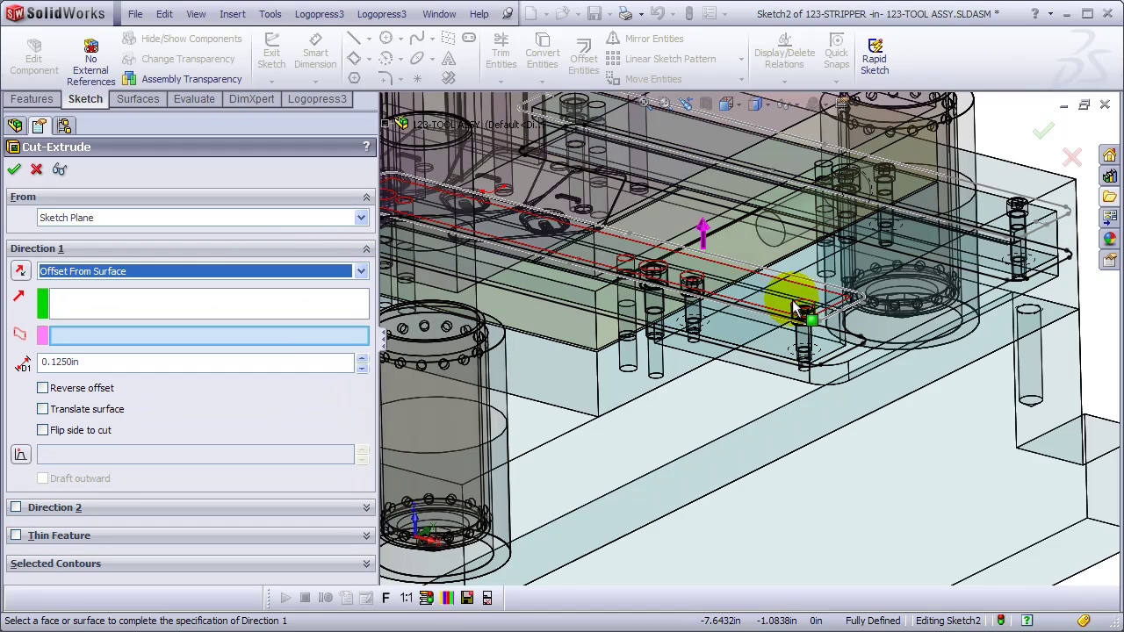
left_click(805, 301)
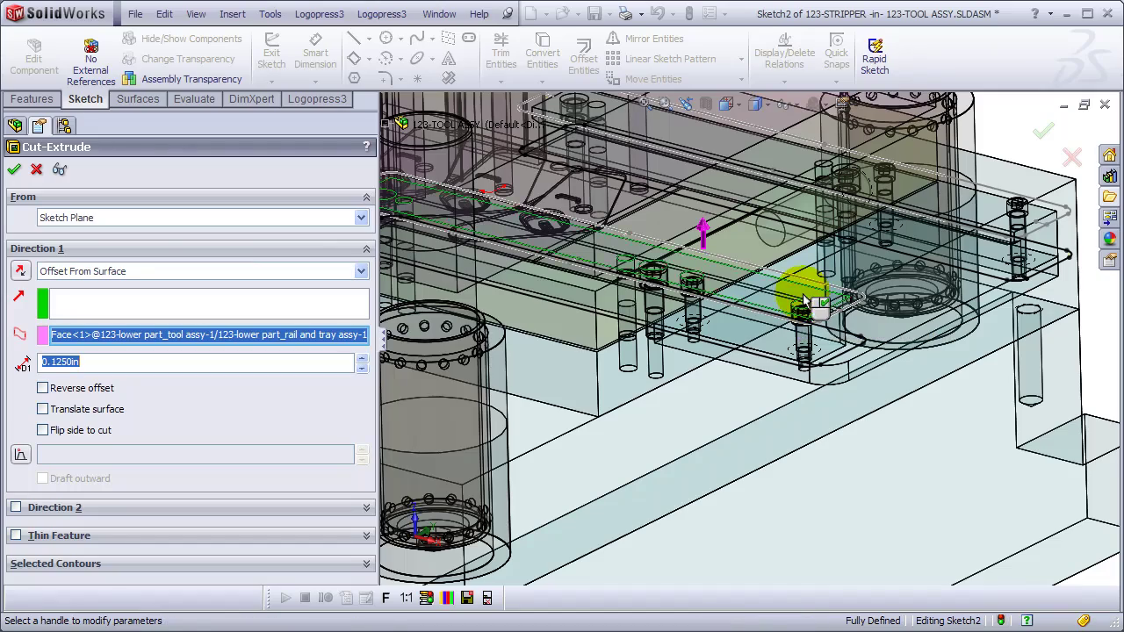
middle_click_drag(852, 371, 859, 294)
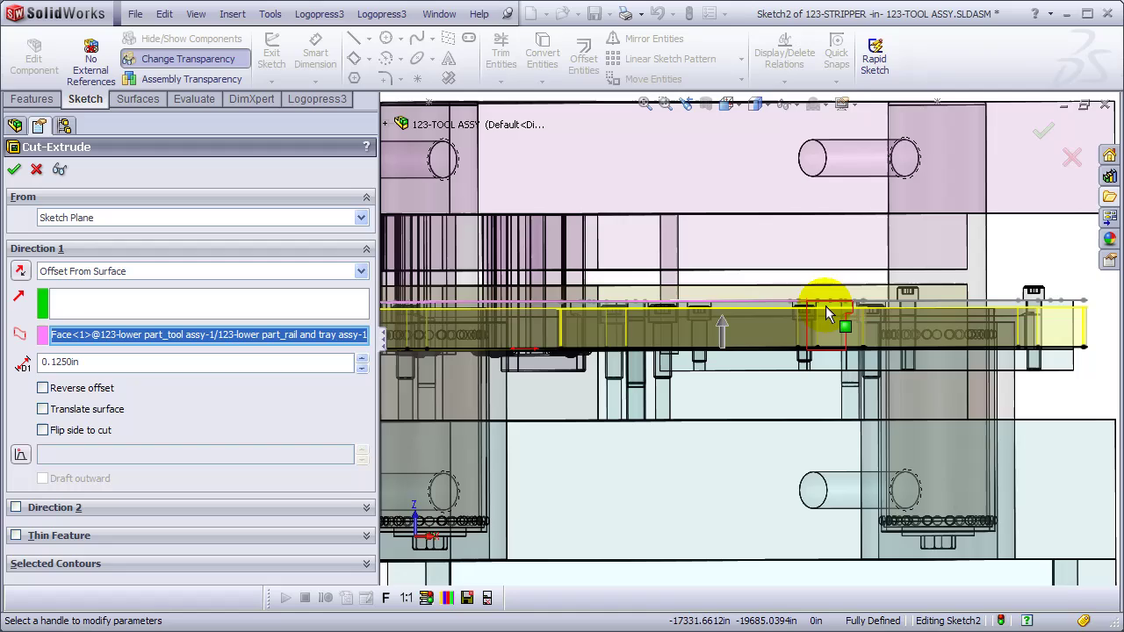
scroll(825, 311, "down", 8)
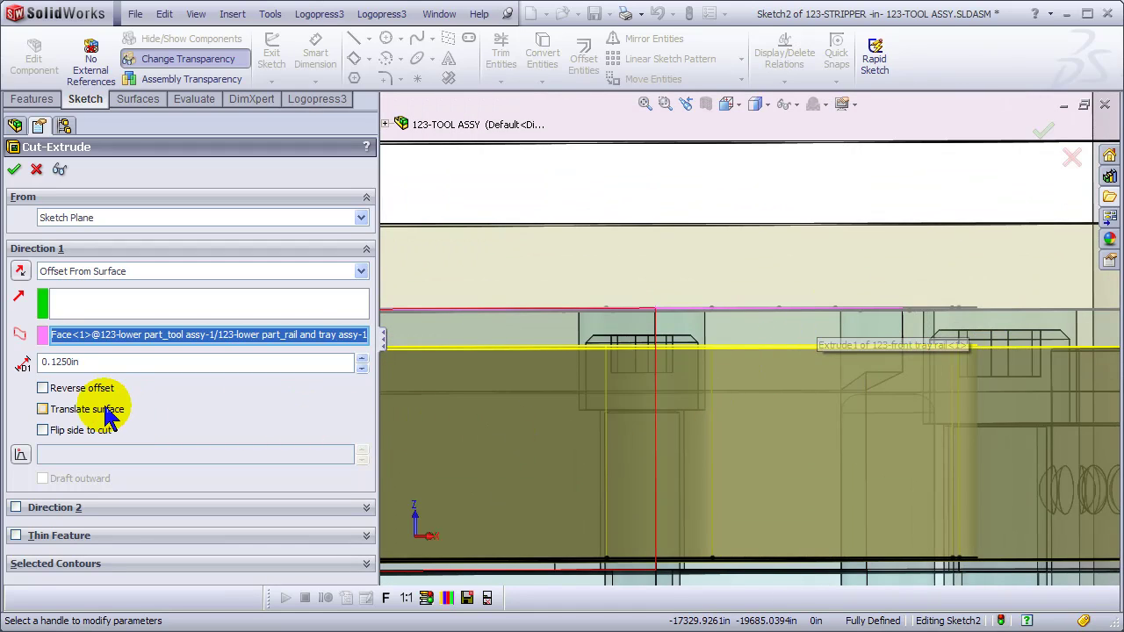
left_click(43, 389)
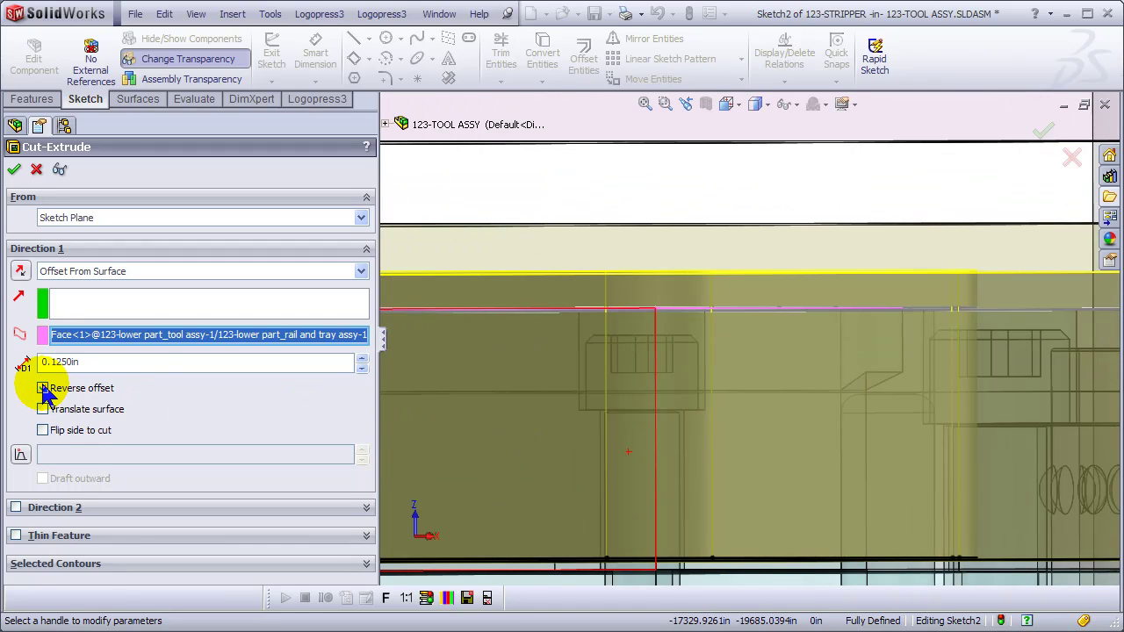
left_click_drag(150, 364, 30, 368)
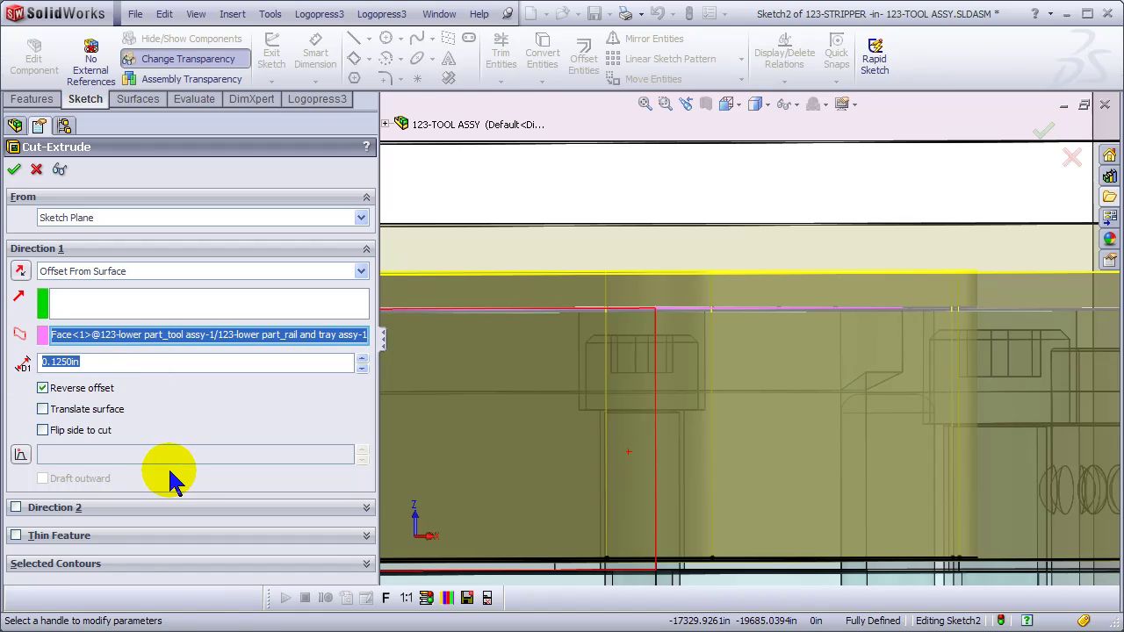
type(".005")
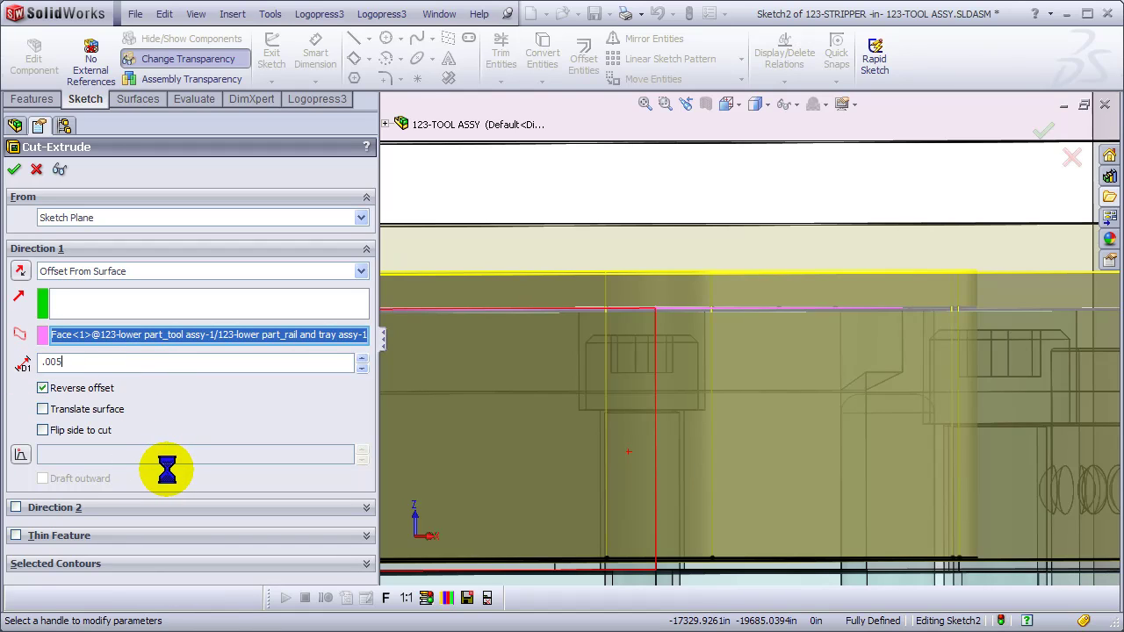
key("Return")
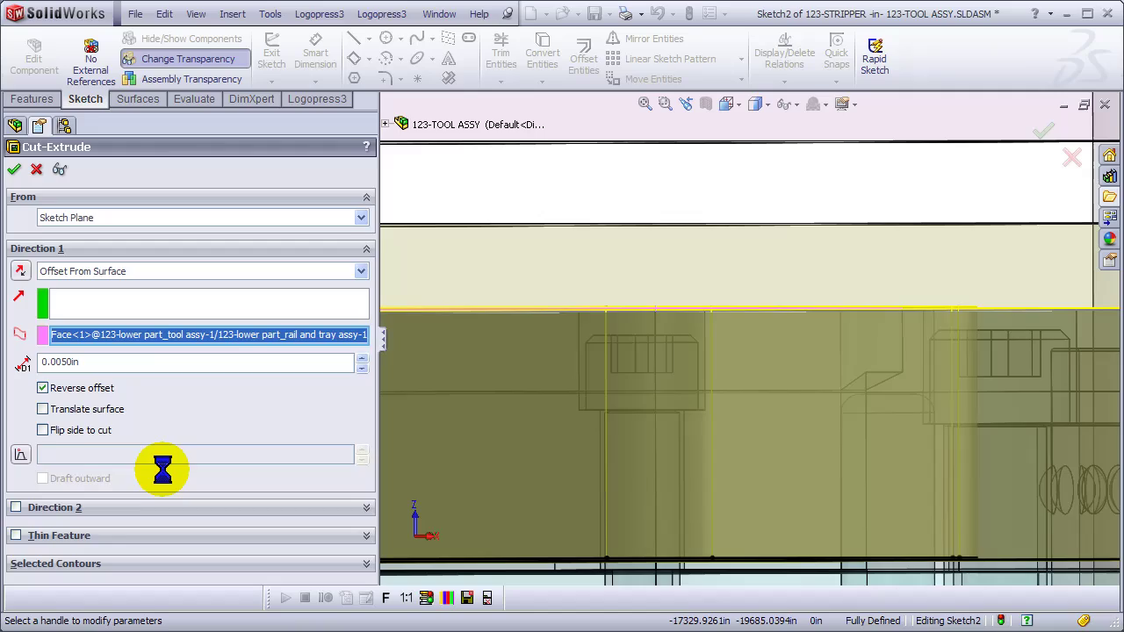
Exit the stripper edit and return to the top-level 123-TOOL ASSY.
scroll(608, 389, "up", 5)
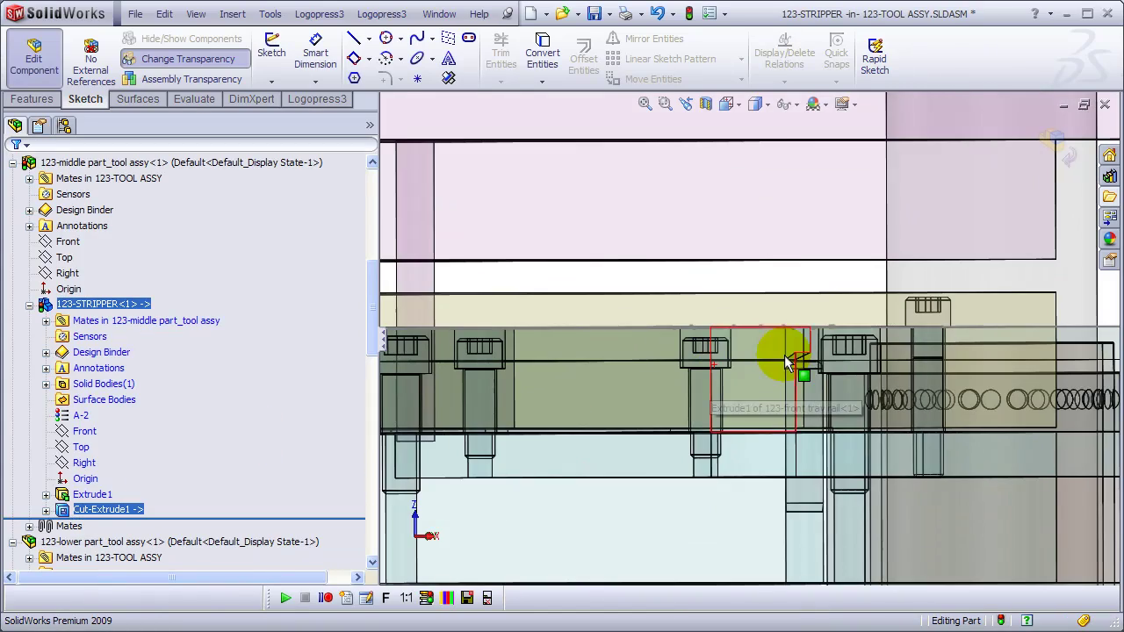
middle_click_drag(785, 360, 504, 187)
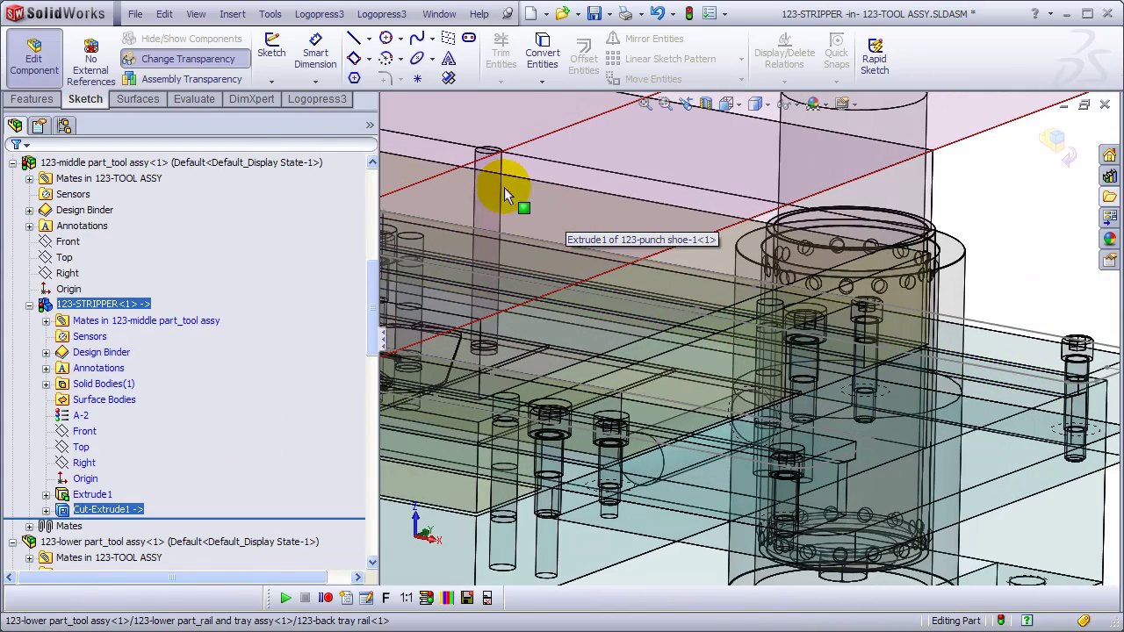
left_click(53, 62)
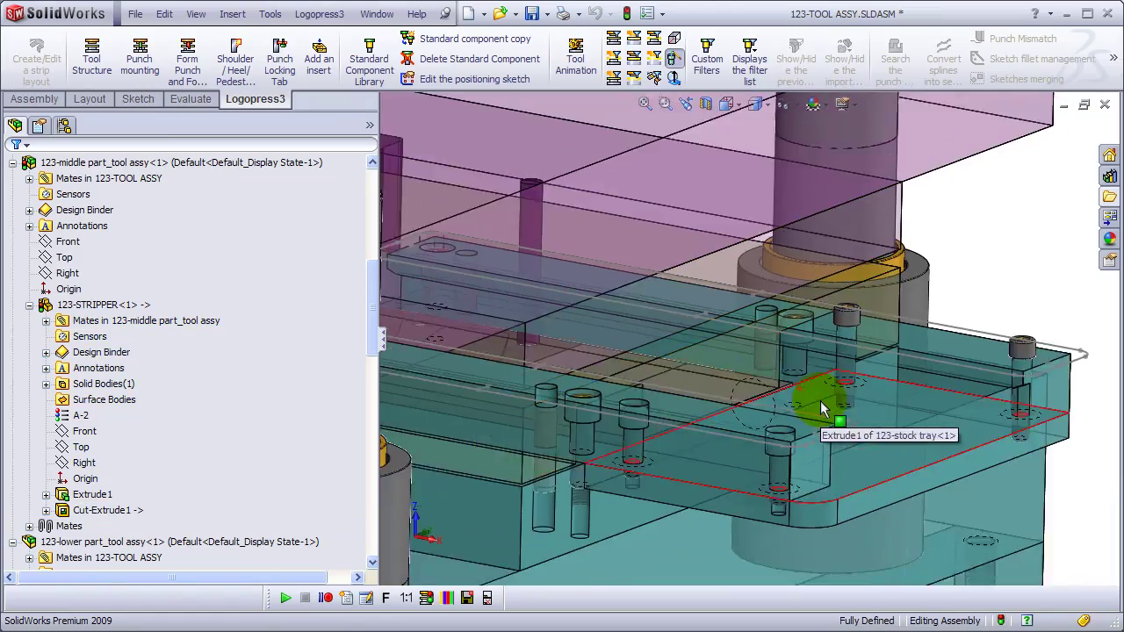
Select the back tray rail in the model so 123-back tray rail is highlighted in the tree.
mouse_move(747, 396)
middle_mouse_down()
mouse_move(965, 427)
mouse_move(902, 460)
mouse_move(664, 328)
middle_mouse_up()
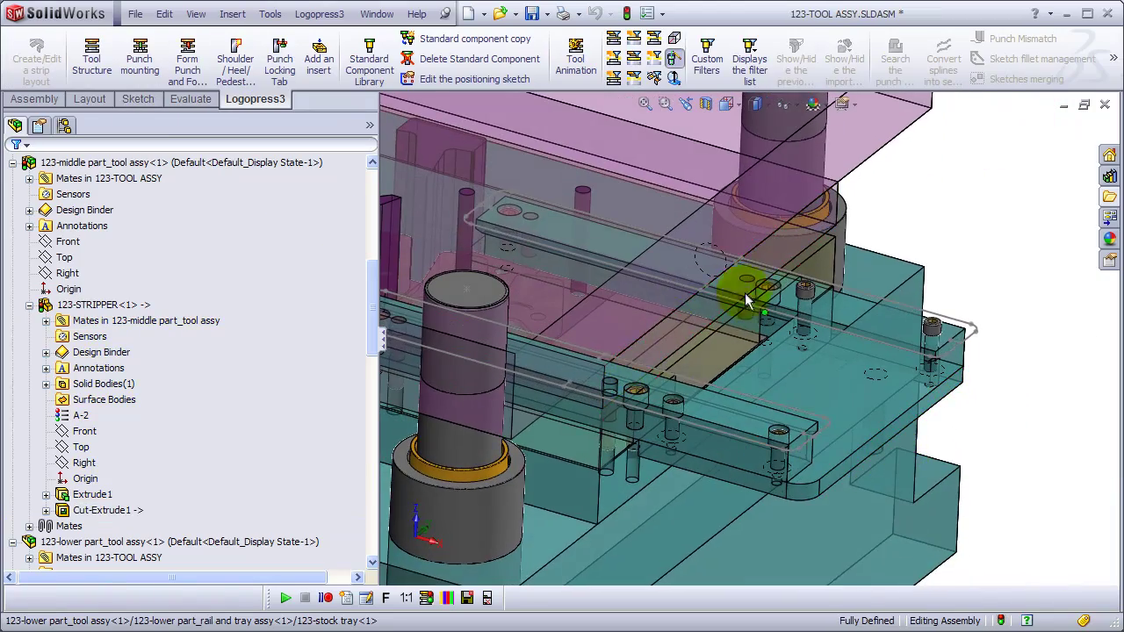
scroll(752, 322, "down", 5)
scroll(782, 377, "down", 2)
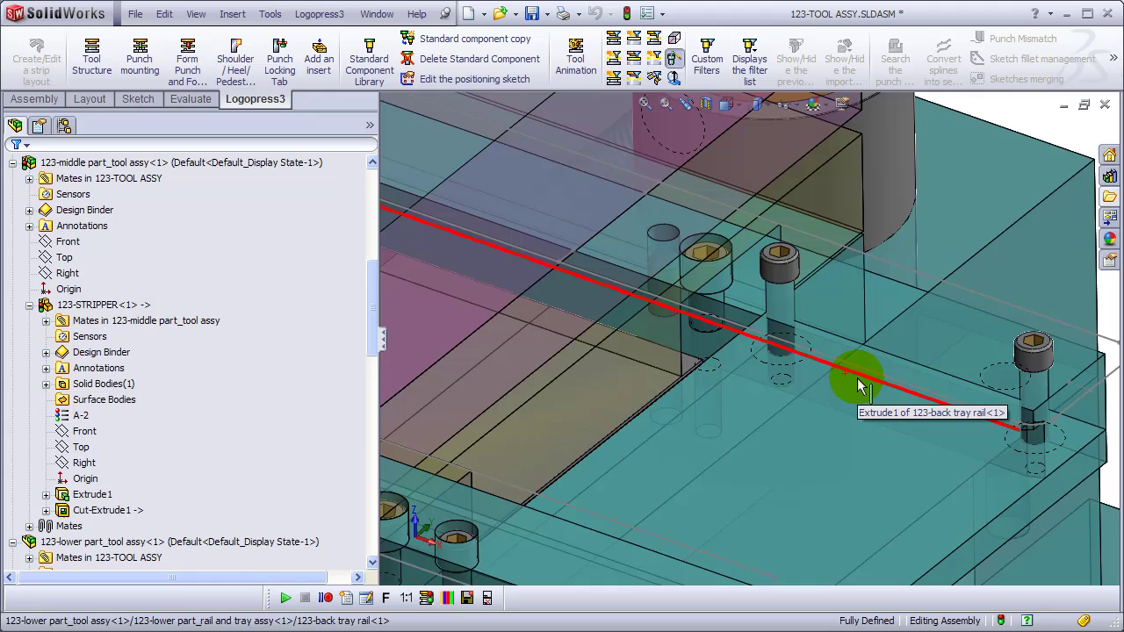
right_click(863, 384)
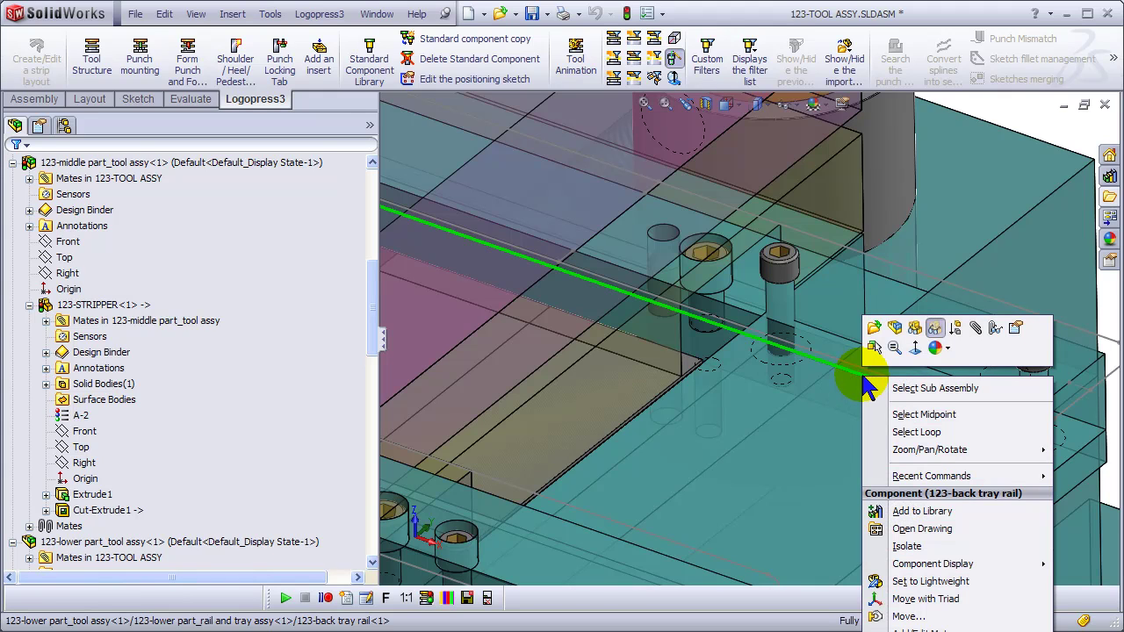
left_click(827, 372)
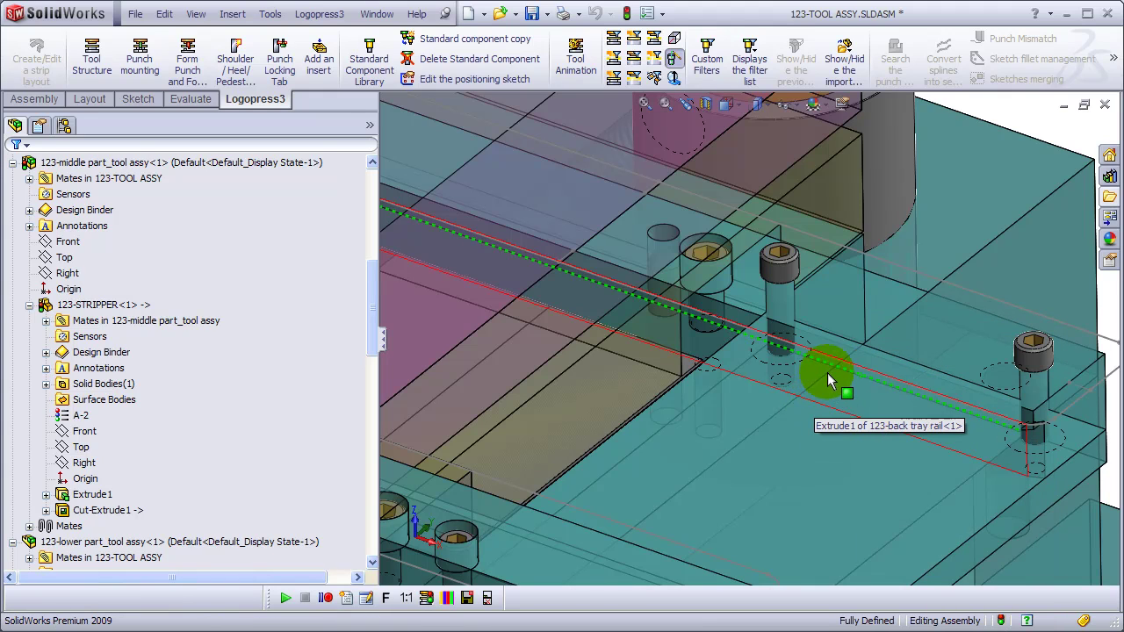
left_click(838, 376)
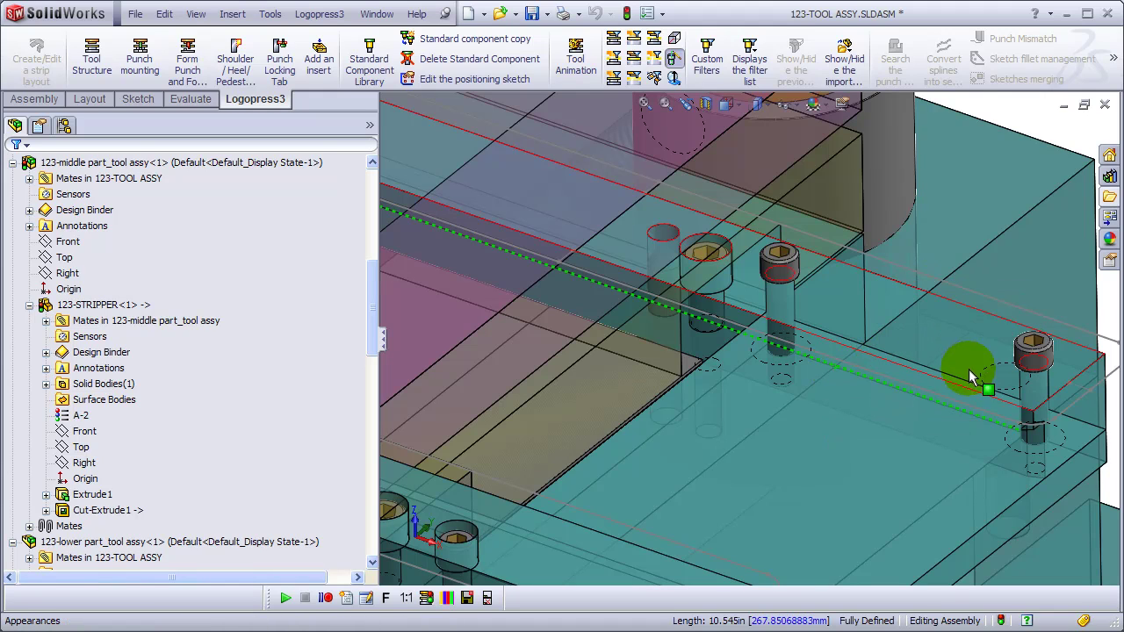
left_click(974, 400)
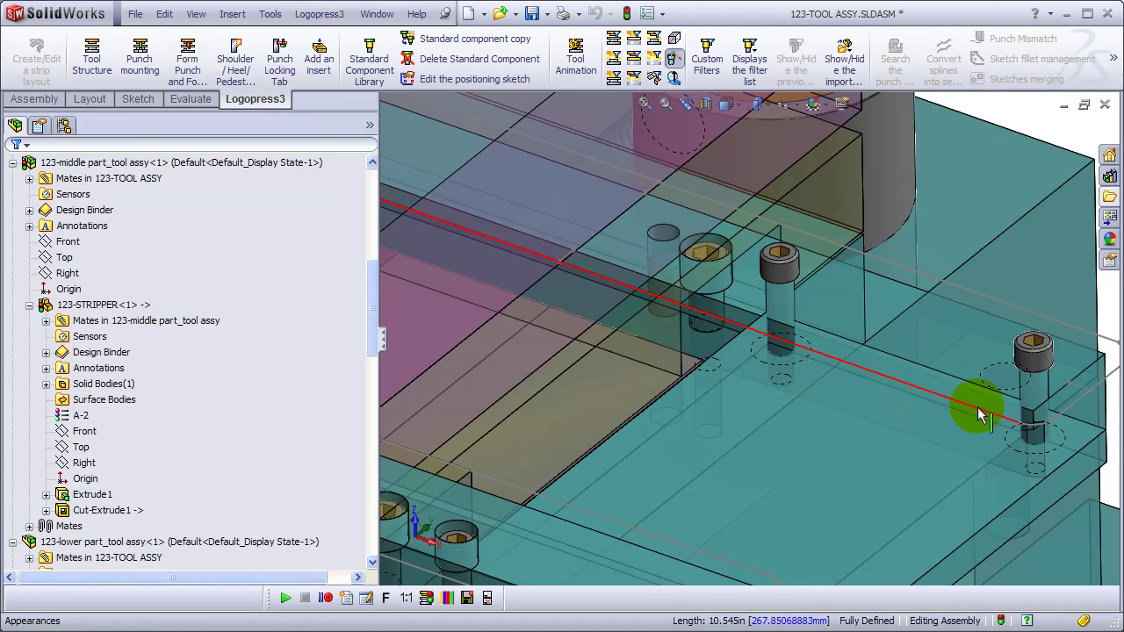
left_click(878, 329)
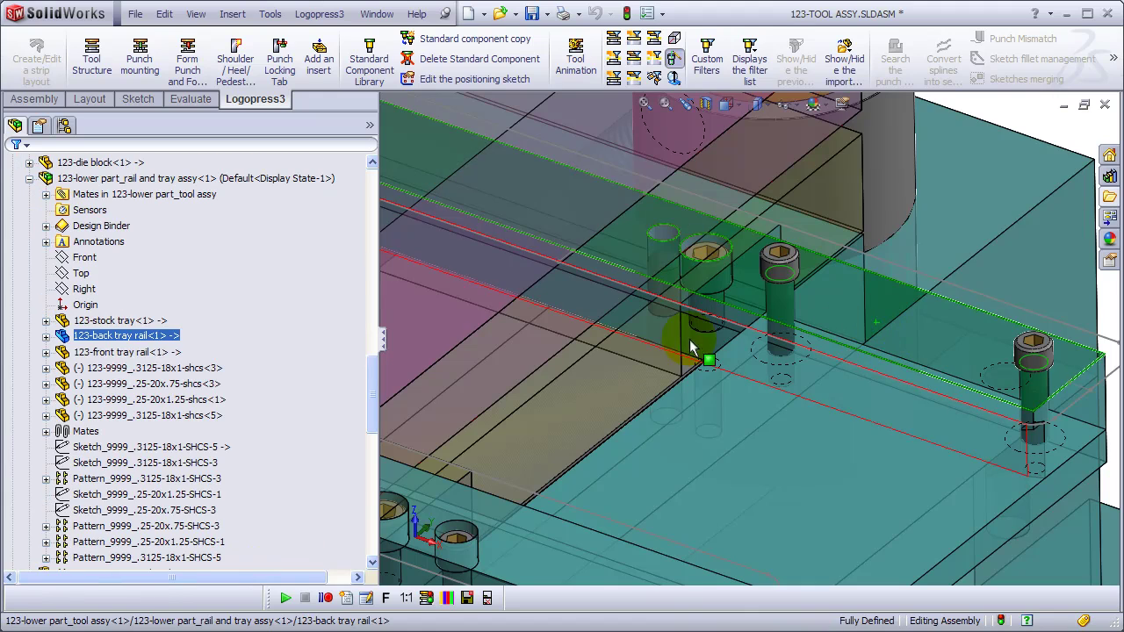
Hide the Sketch6 stripper clearance sketches on the back and front tray rails.
left_click(45, 337)
left_click_drag(371, 359, 373, 394)
left_click(140, 368)
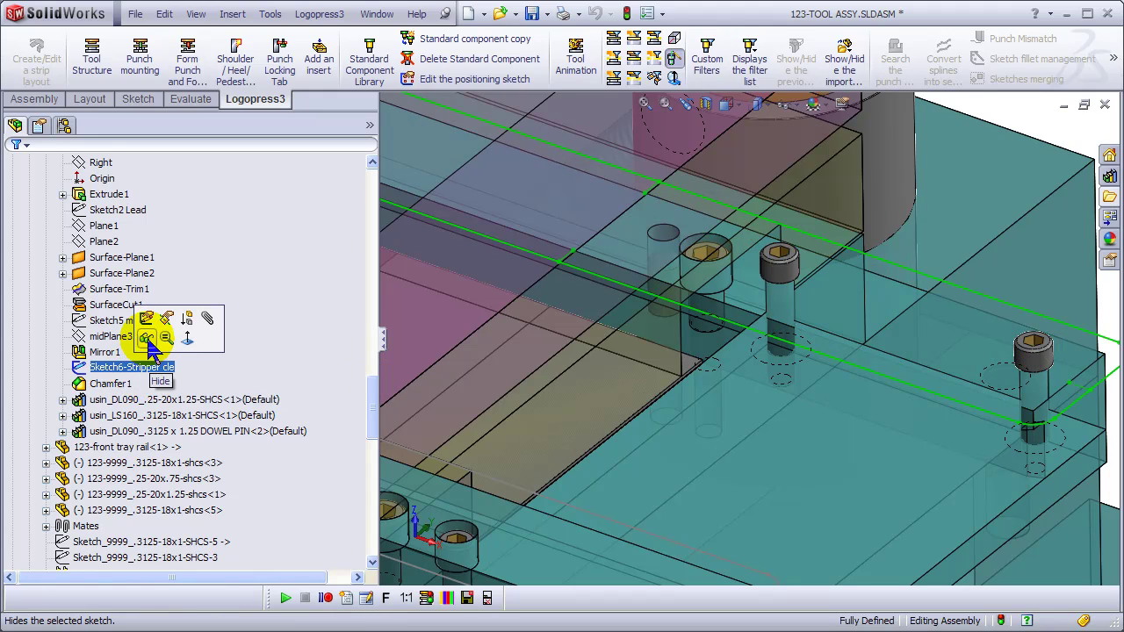
left_click(147, 340)
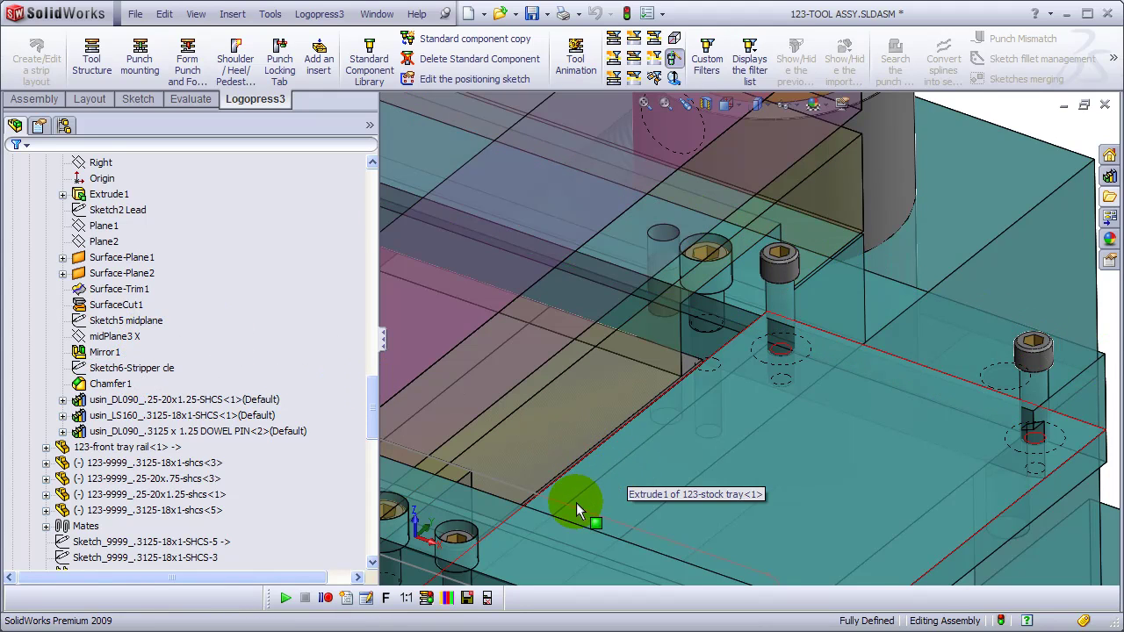
left_click(540, 547)
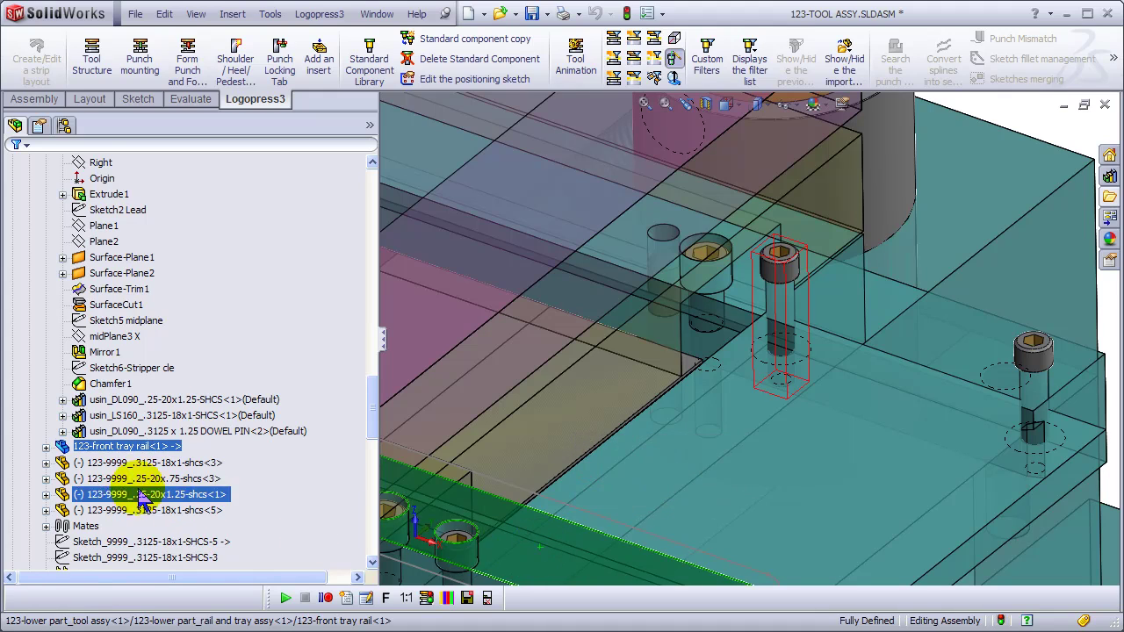
left_click(46, 447)
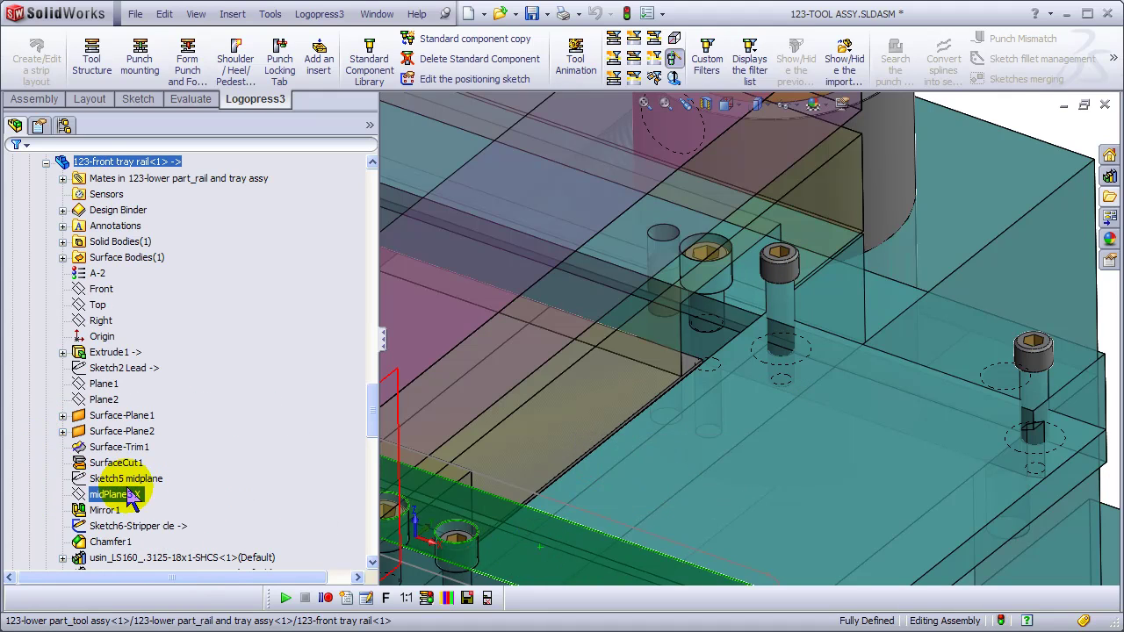
left_click(123, 525)
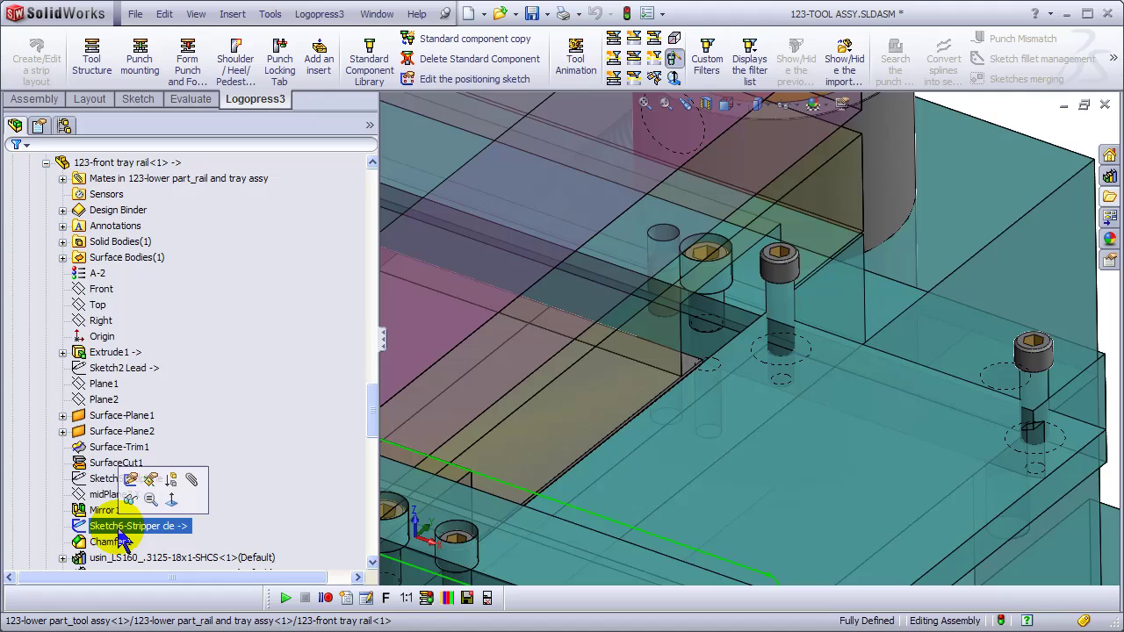
left_click(131, 513)
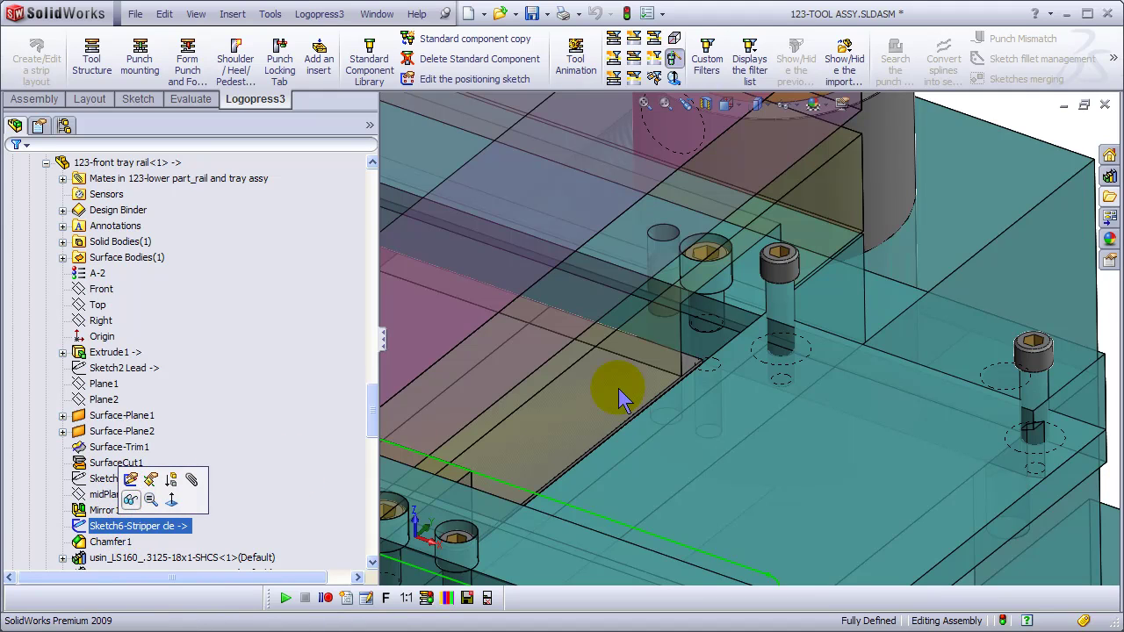
Fit the whole die in view and orbit to a low front angle.
scroll(716, 360, "up", 3)
scroll(721, 383, "up", 6)
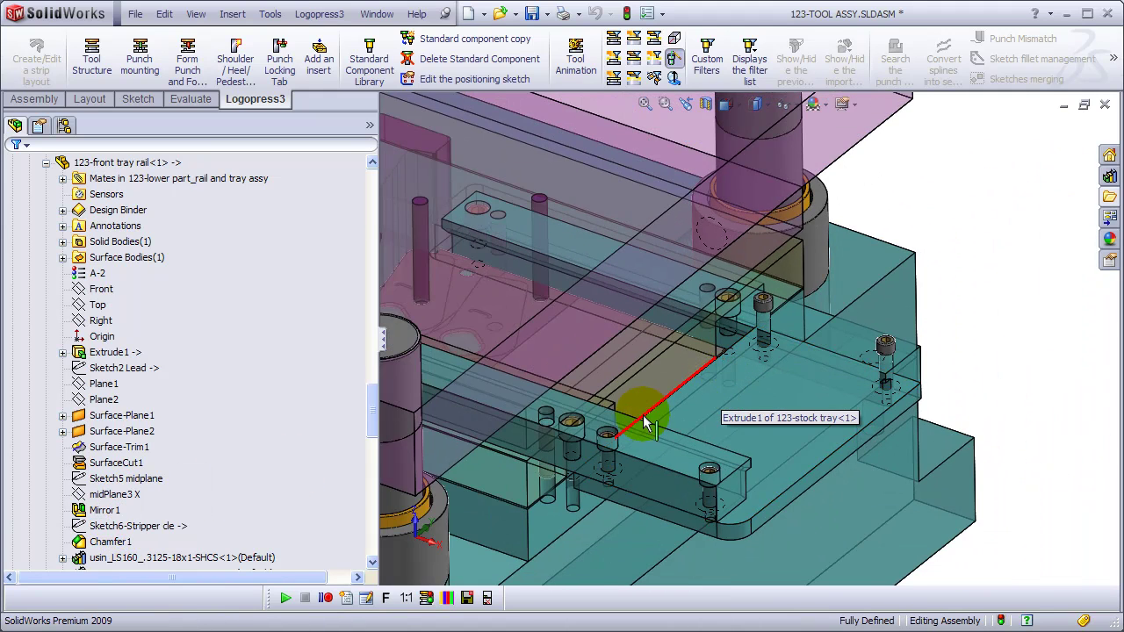
scroll(603, 376, "up", 6)
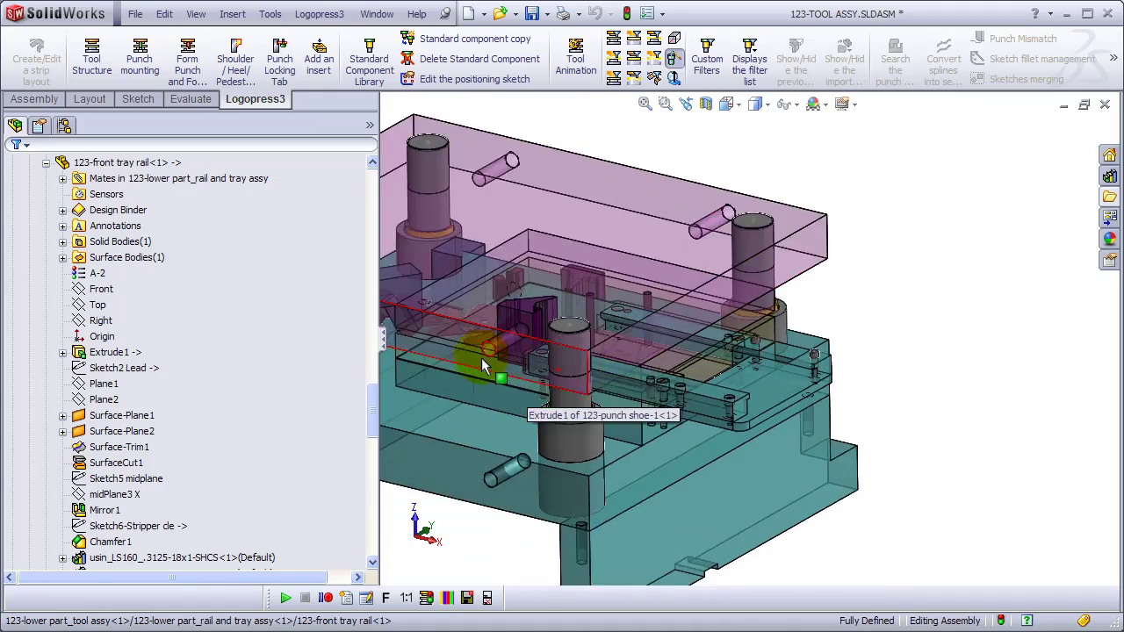
key("f")
middle_click_drag(887, 397, 772, 326)
scroll(762, 327, "down", 5)
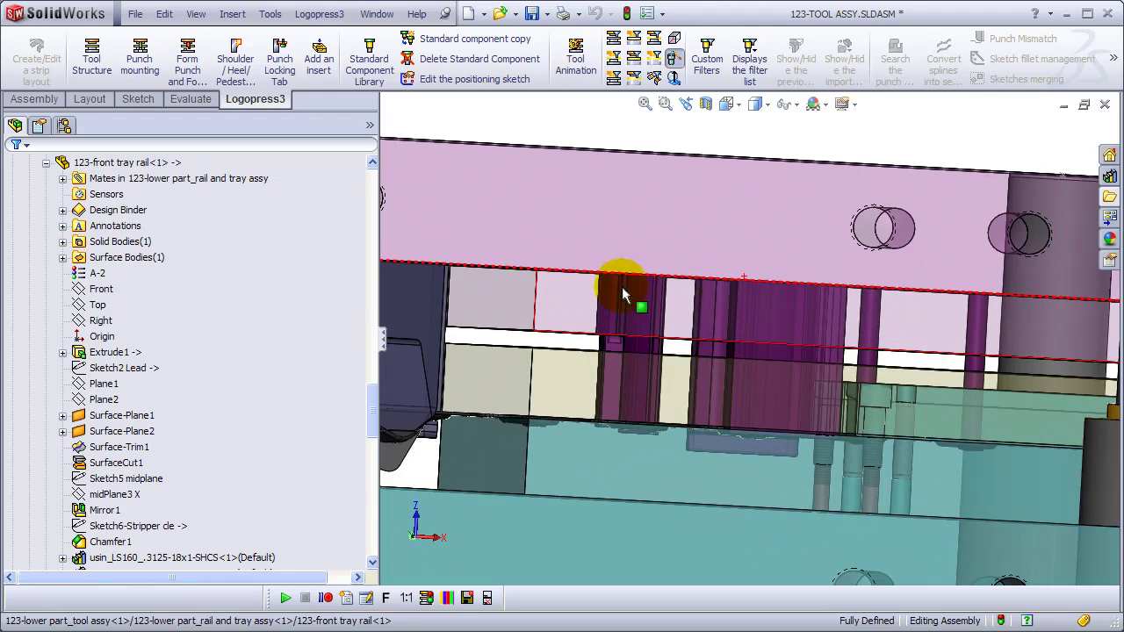
Set up Punch mounting for Punch7, Punch6, Punch2 and Punch3 with the punch retainer as punch plate.
left_click(140, 56)
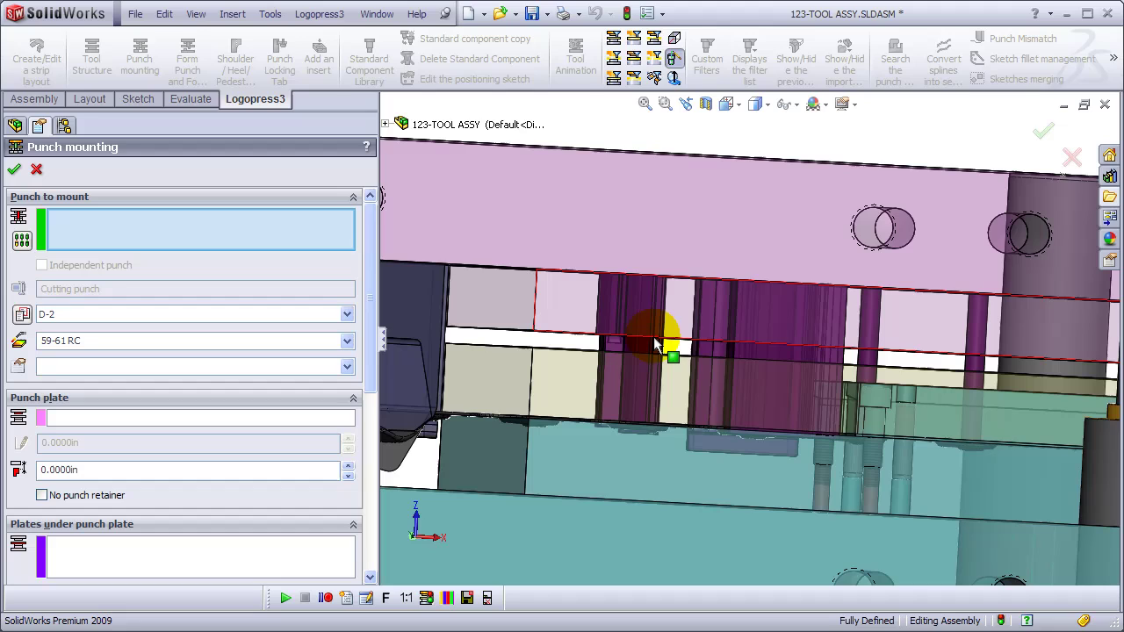
left_click(621, 353)
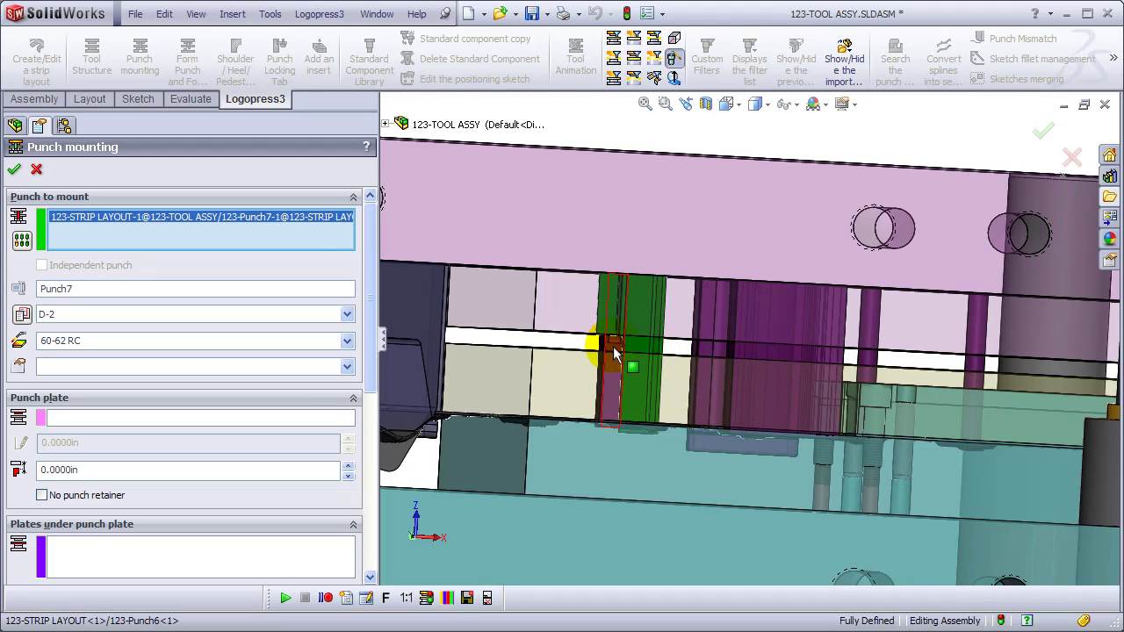
left_click(650, 356)
left_click(707, 351)
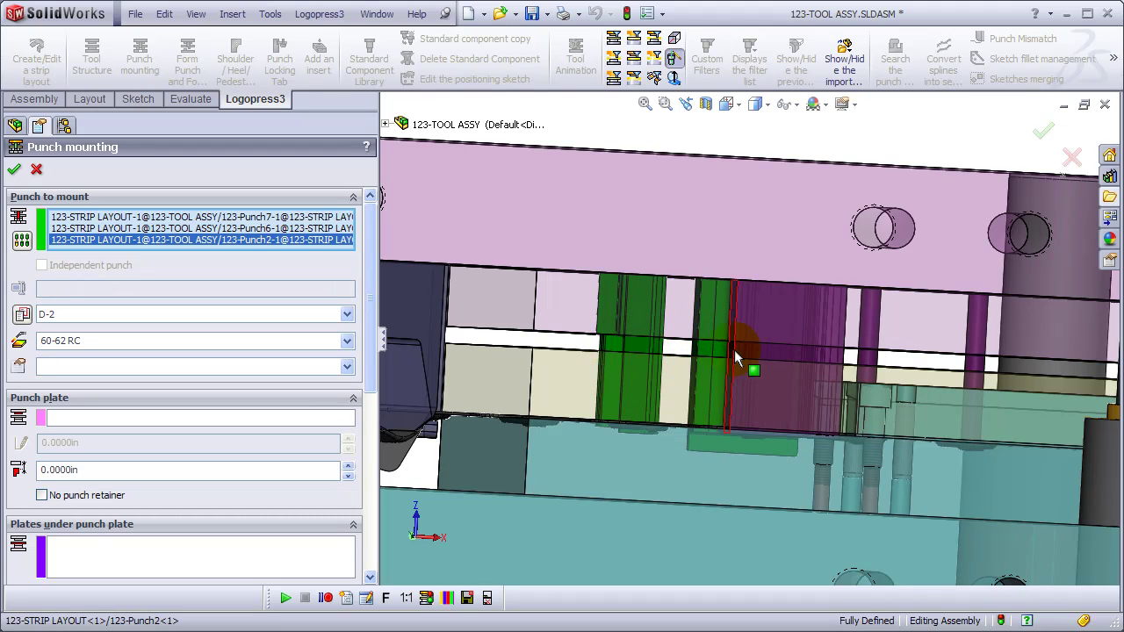
left_click(747, 352)
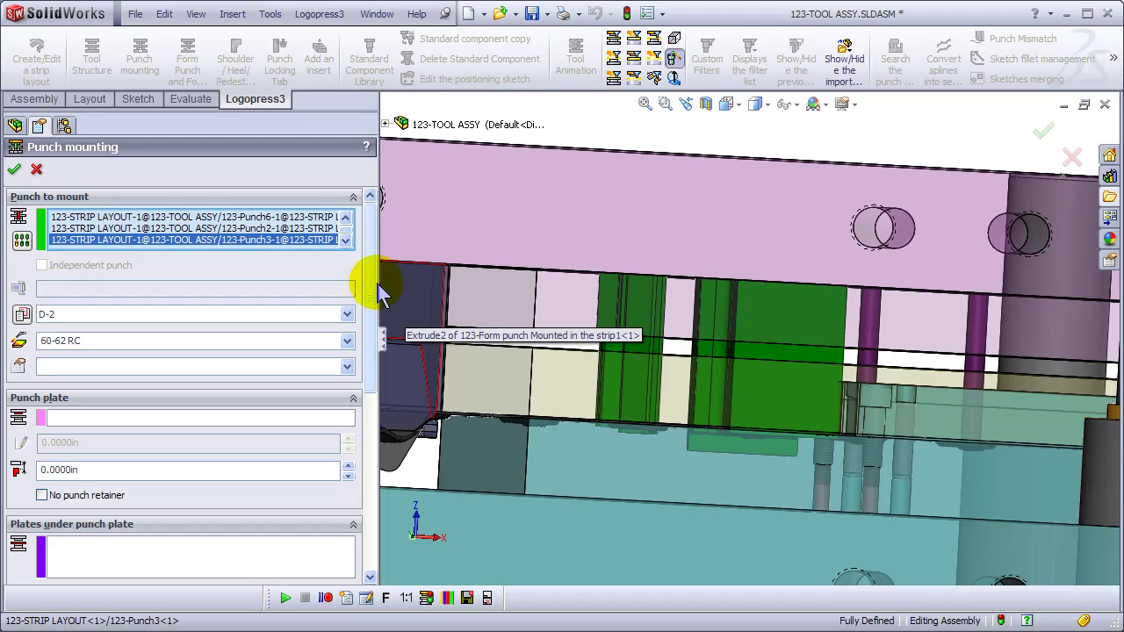
left_click_drag(371, 275, 375, 318)
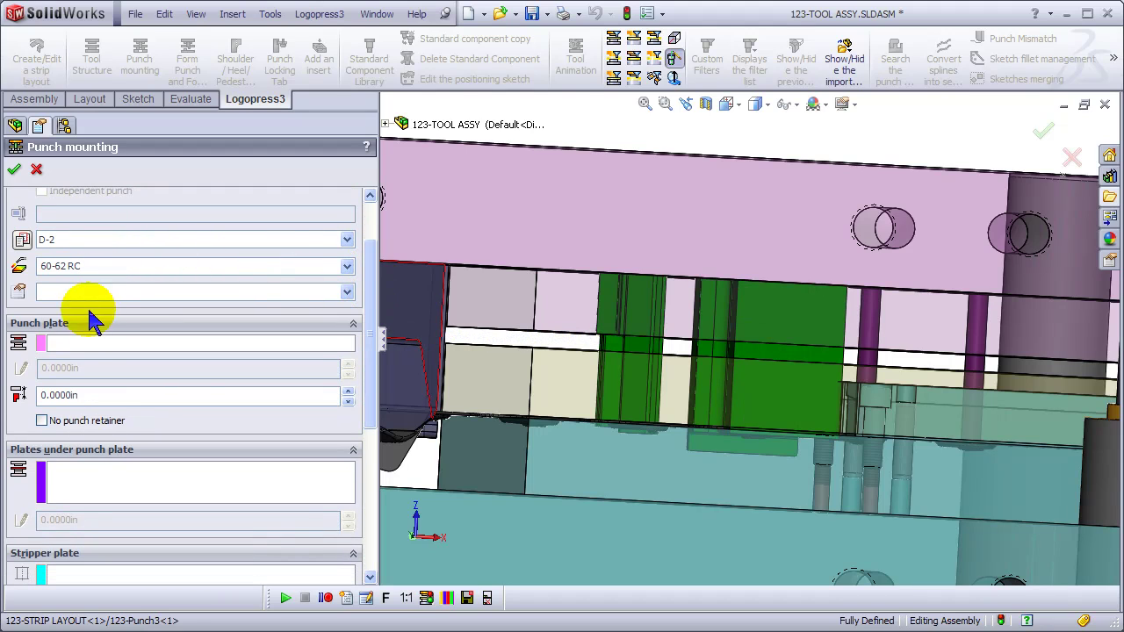
left_click(76, 346)
left_click(518, 303)
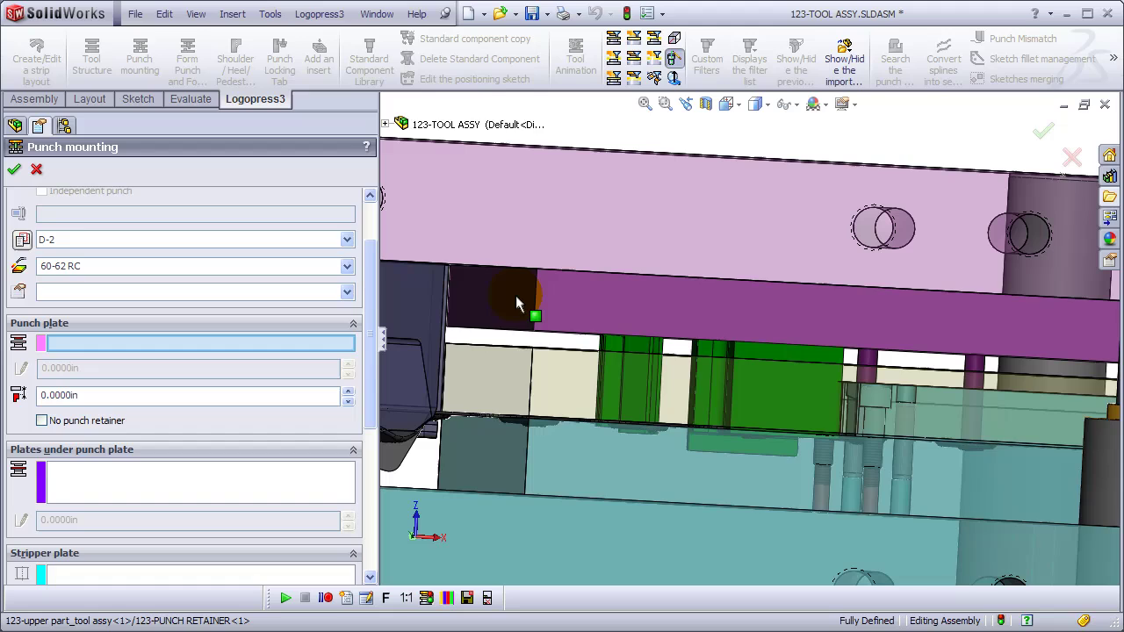
left_click(556, 346)
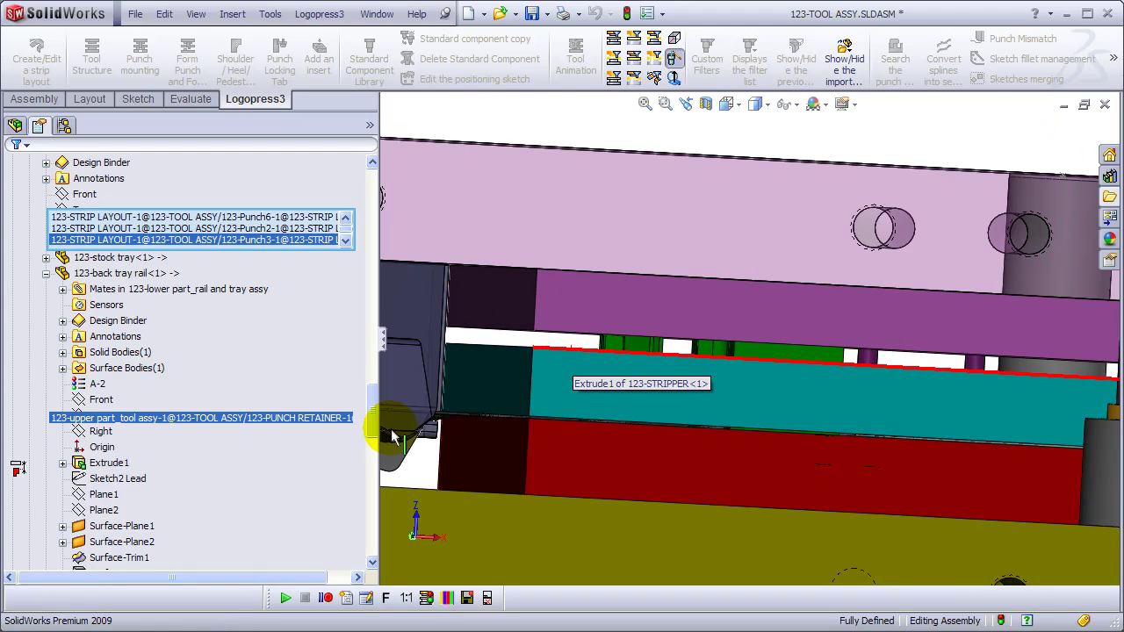
left_click_drag(369, 372, 362, 527)
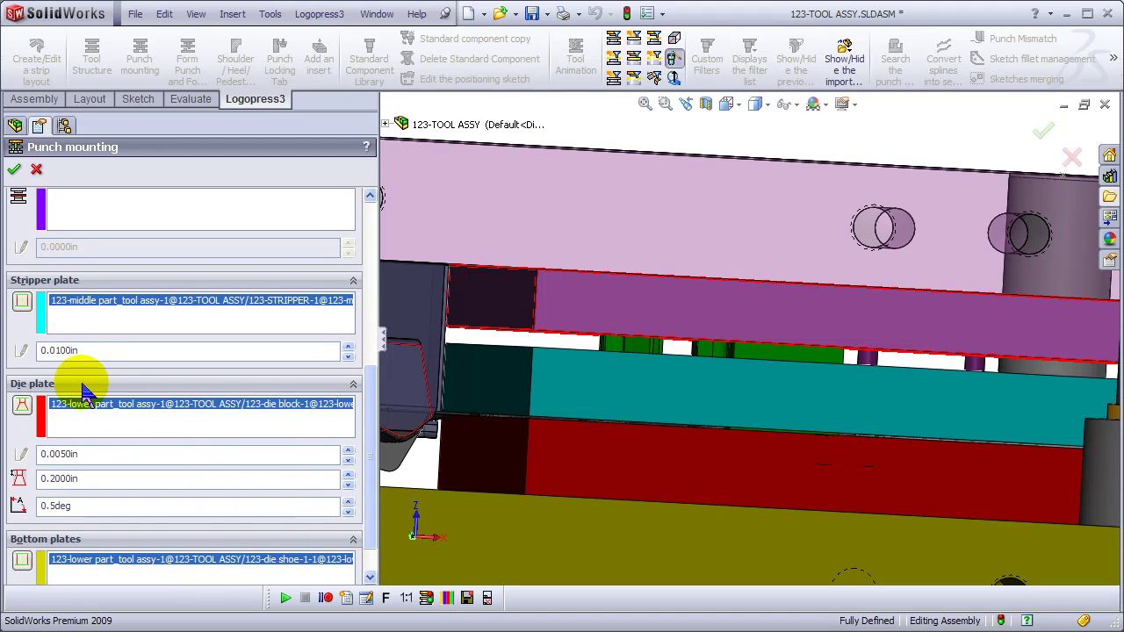
Change the die plate clearance to 0.0040in and apply the punch mounting.
left_click(84, 351)
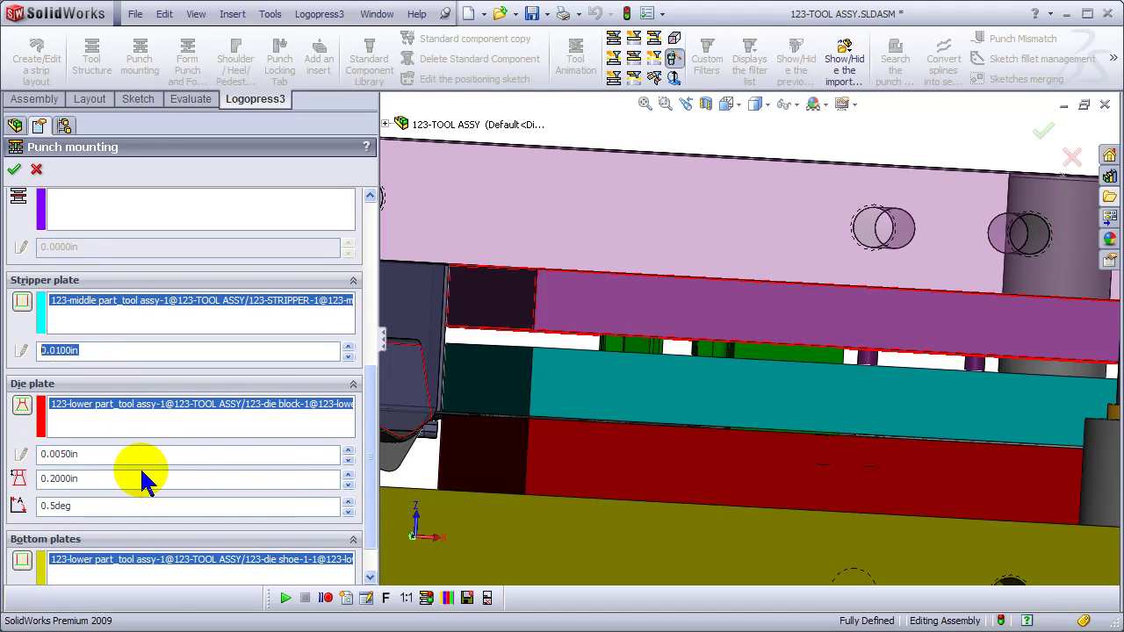
left_click_drag(105, 454, 13, 452)
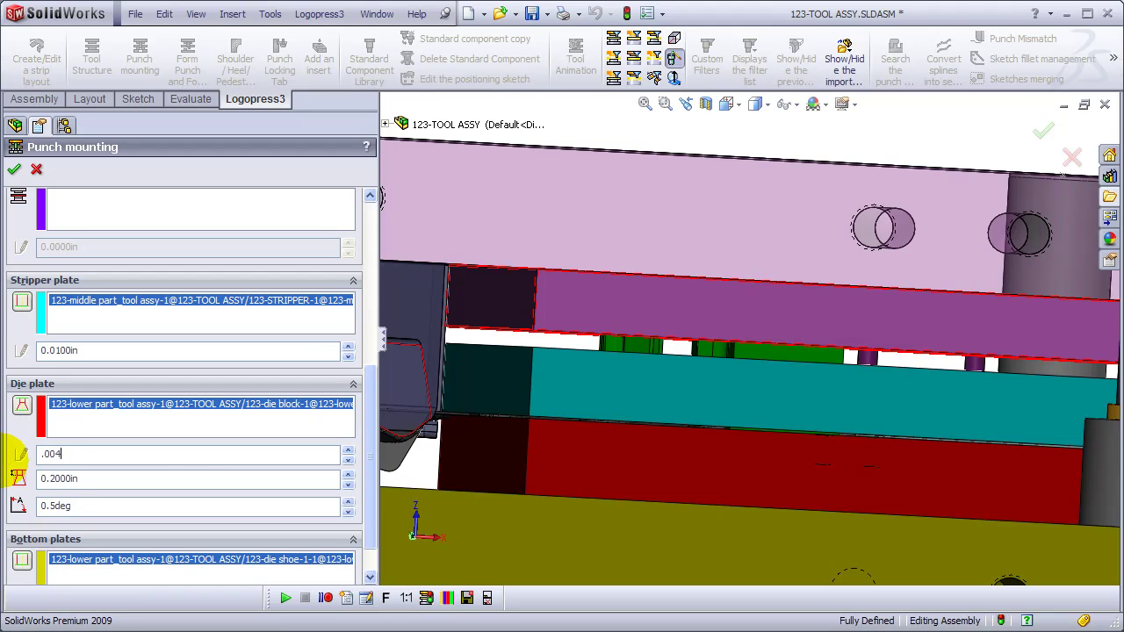
type(".004")
key("Tab")
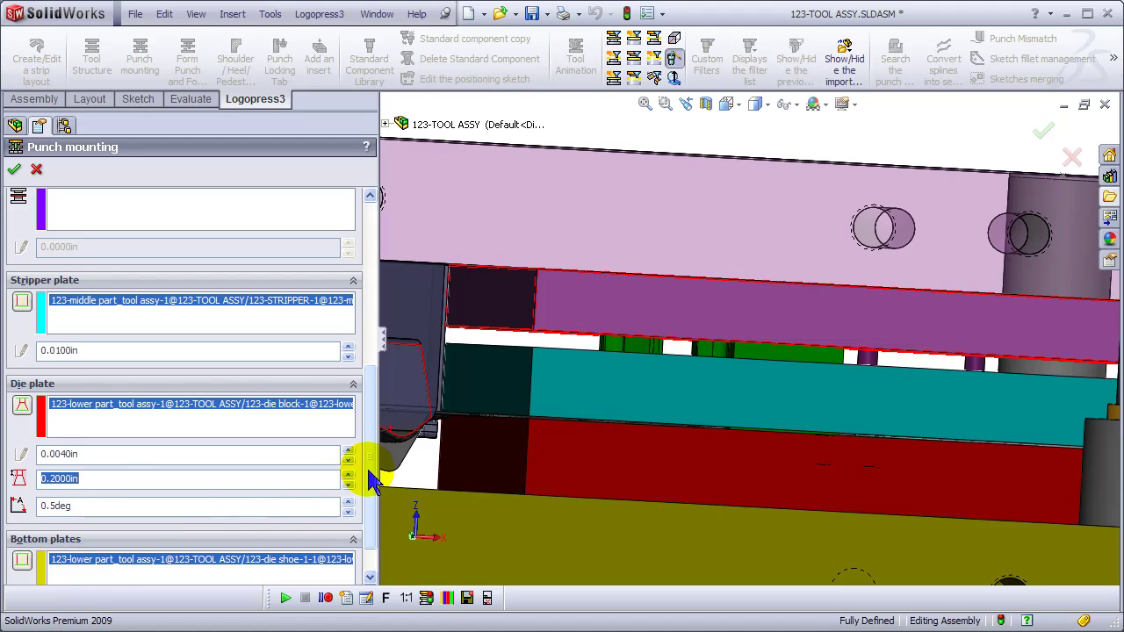
scroll(368, 518, "down", 1)
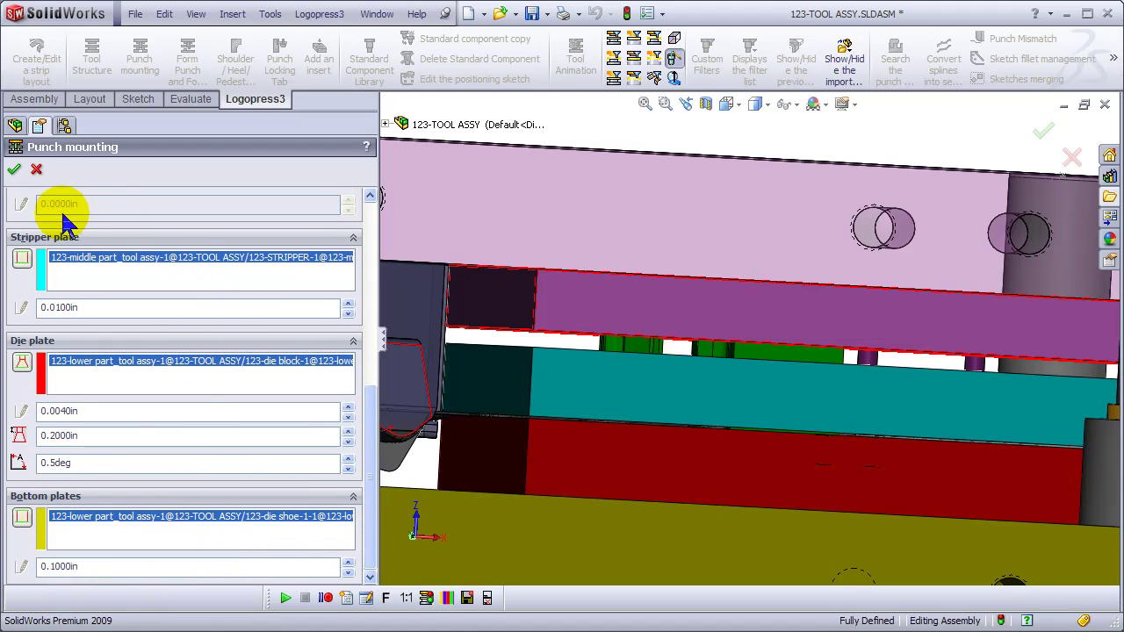
left_click(16, 172)
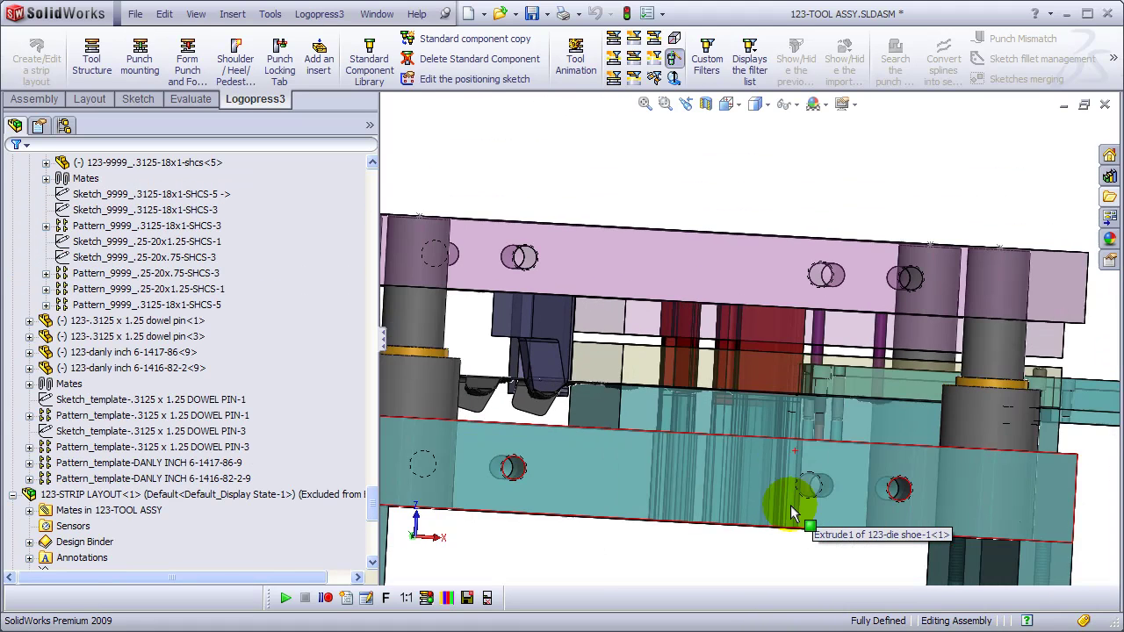
Orbit down onto the die shoe and zoom in on the punch clearance openings.
middle_click_drag(790, 505, 790, 358)
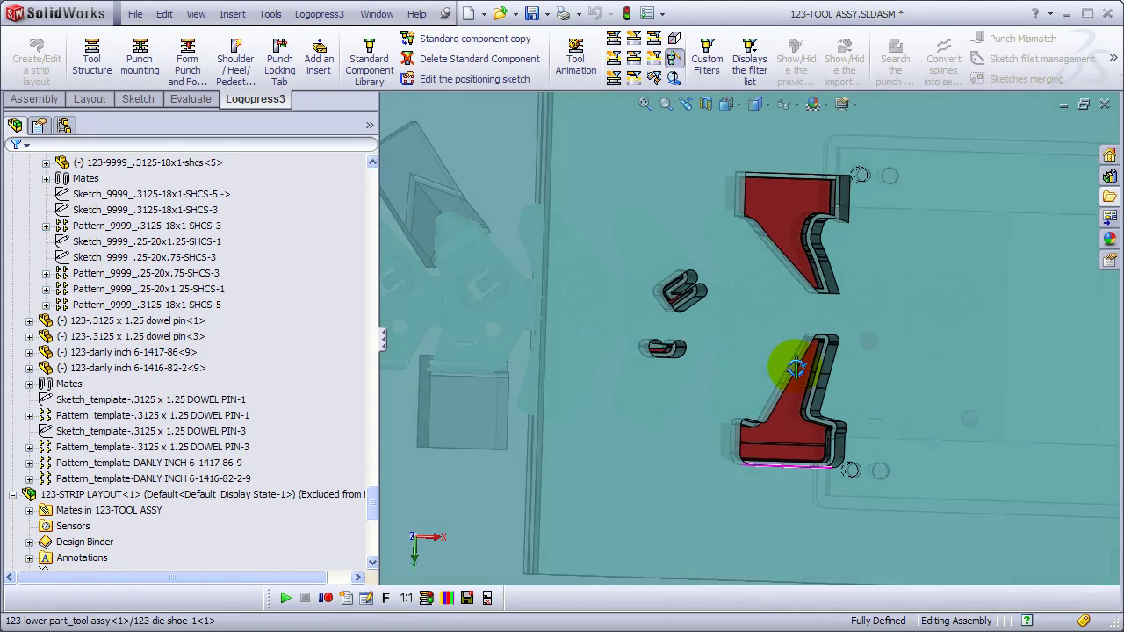
scroll(779, 315, "down", 3)
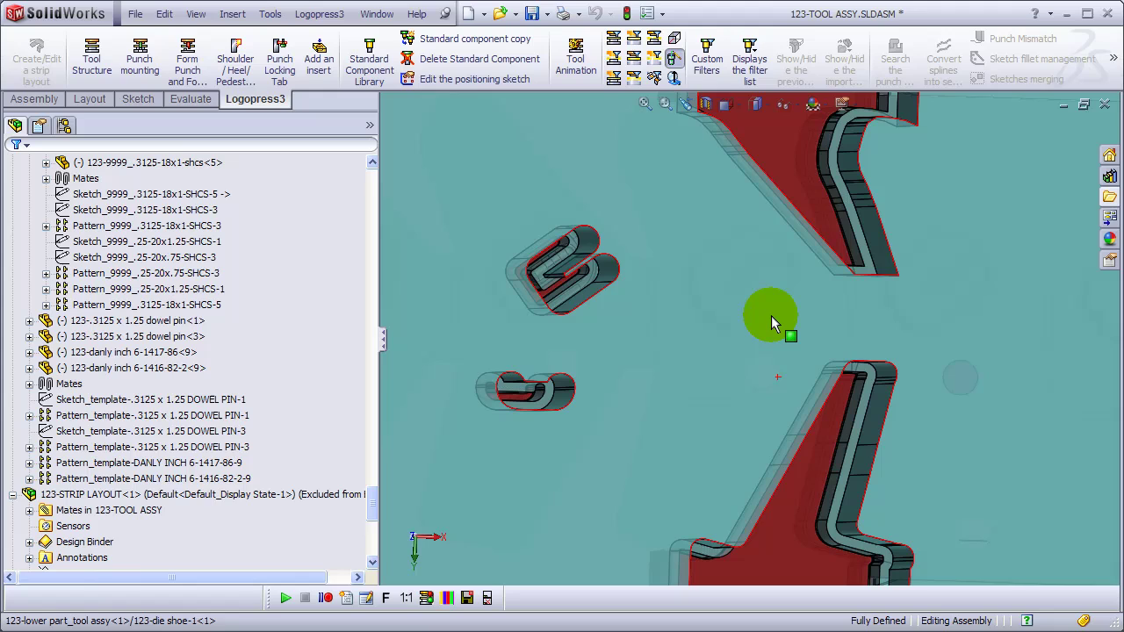